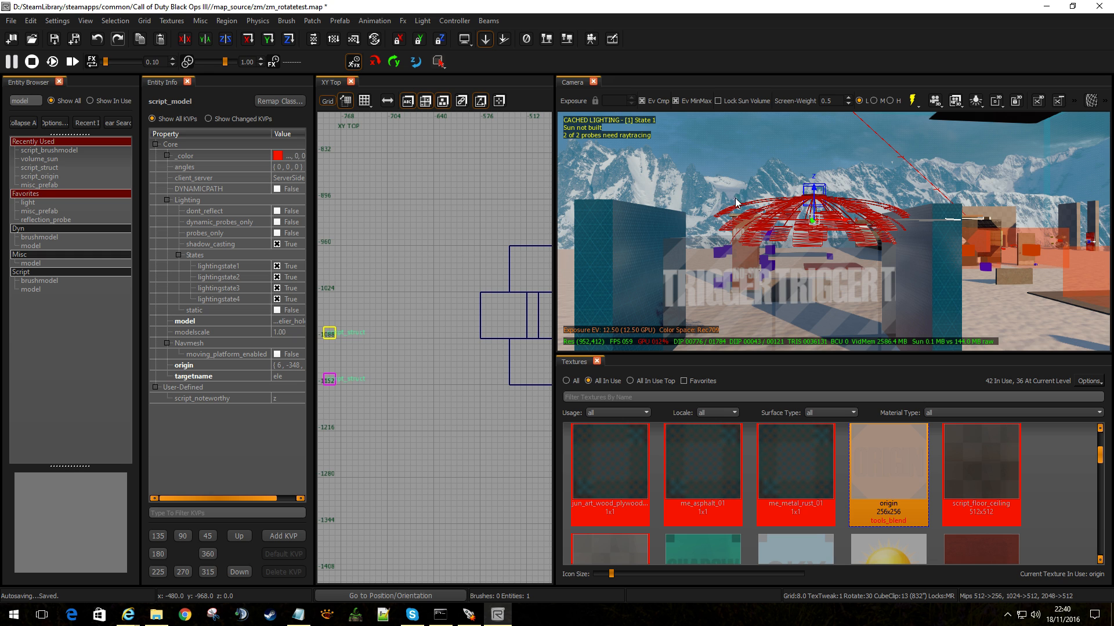
Step: Close the Entity Info and Entity Browser windows and clear the current model selection
{"action": "left_click", "coordinate": [187, 82]}
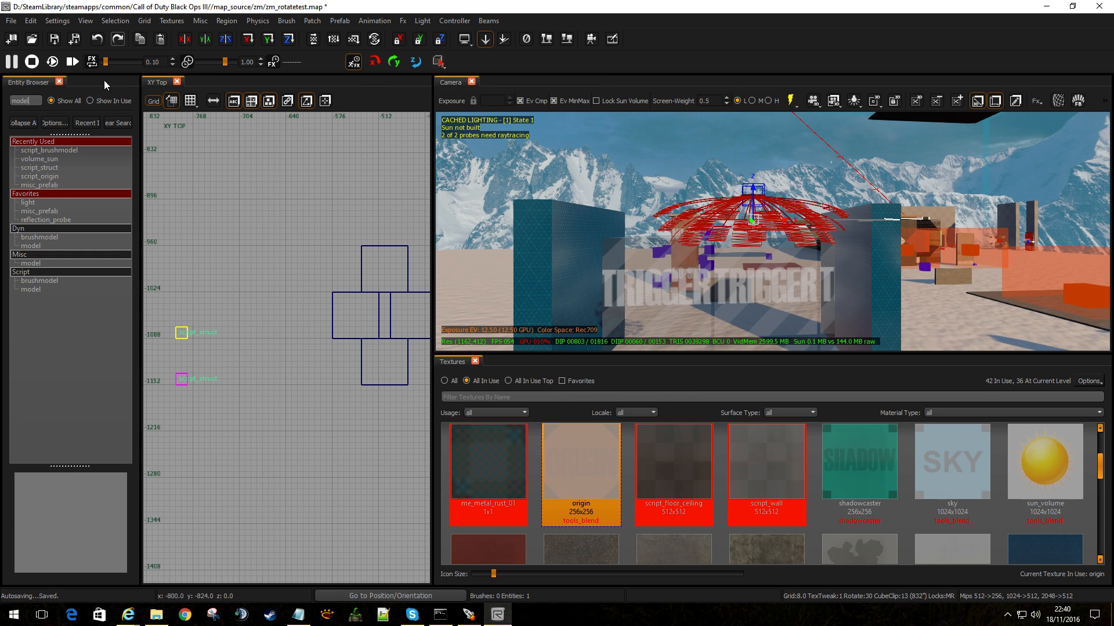
{"action": "left_click", "coordinate": [58, 82]}
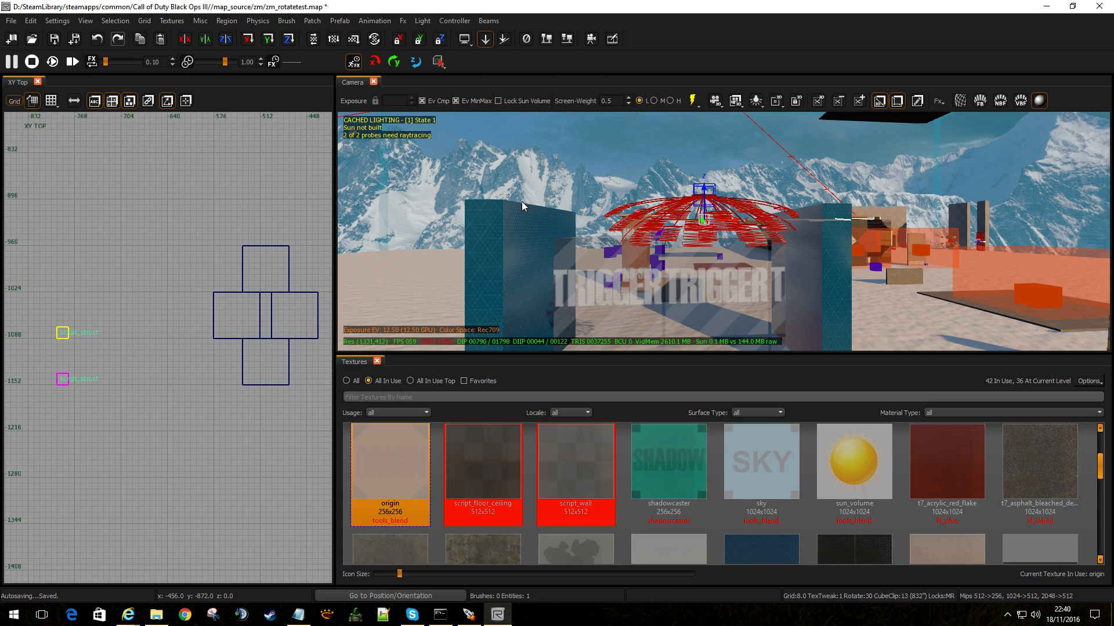
{"action": "scroll", "coordinate": [521, 200], "scroll_direction": "down", "scroll_amount": 5}
{"action": "key", "text": "Escape"}
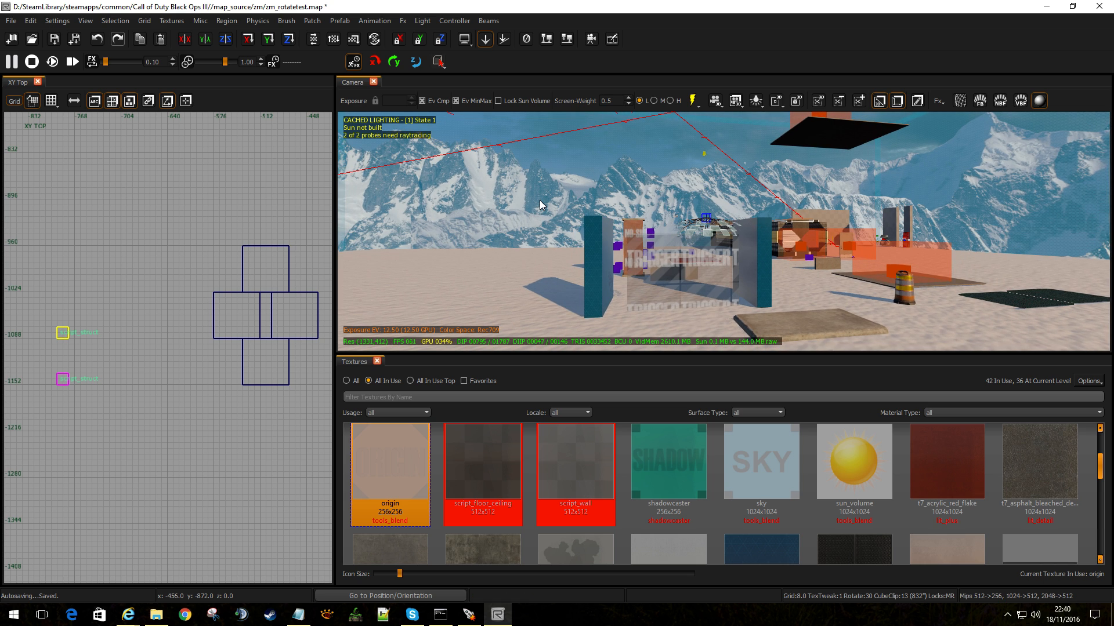
Step: Select the chandelier model between the two teal walls and inspect its entity properties
{"action": "scroll", "coordinate": [542, 203], "scroll_direction": "down", "scroll_amount": 3}
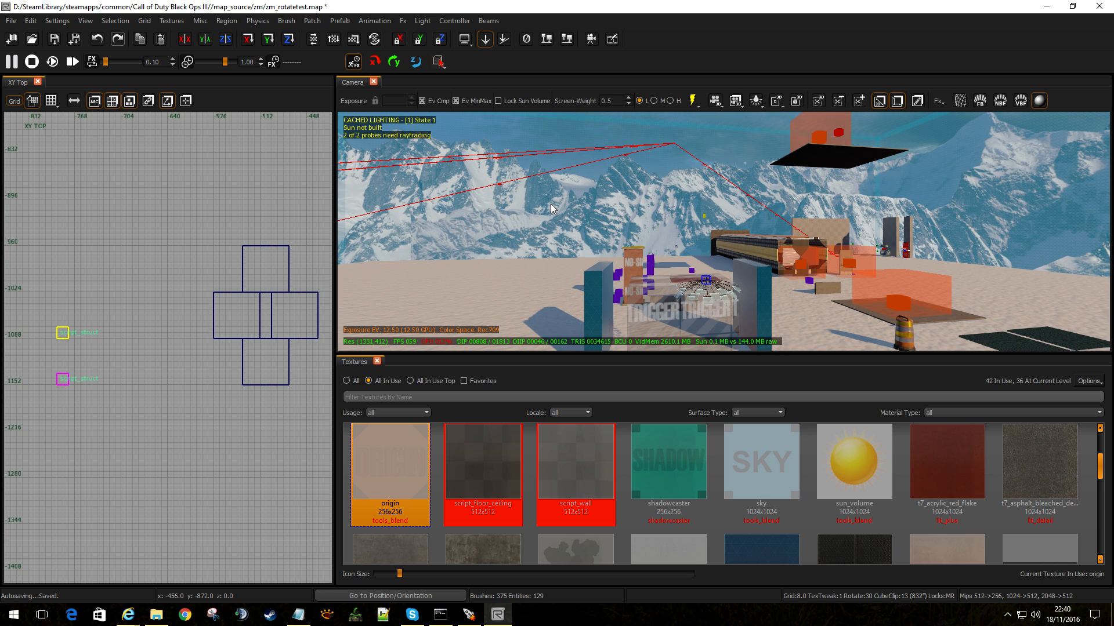
{"action": "right_click_drag", "start_coordinate": [557, 203], "coordinate": [563, 200]}
{"action": "right_click_drag", "start_coordinate": [619, 224], "coordinate": [623, 226]}
{"action": "left_click", "coordinate": [732, 331]}
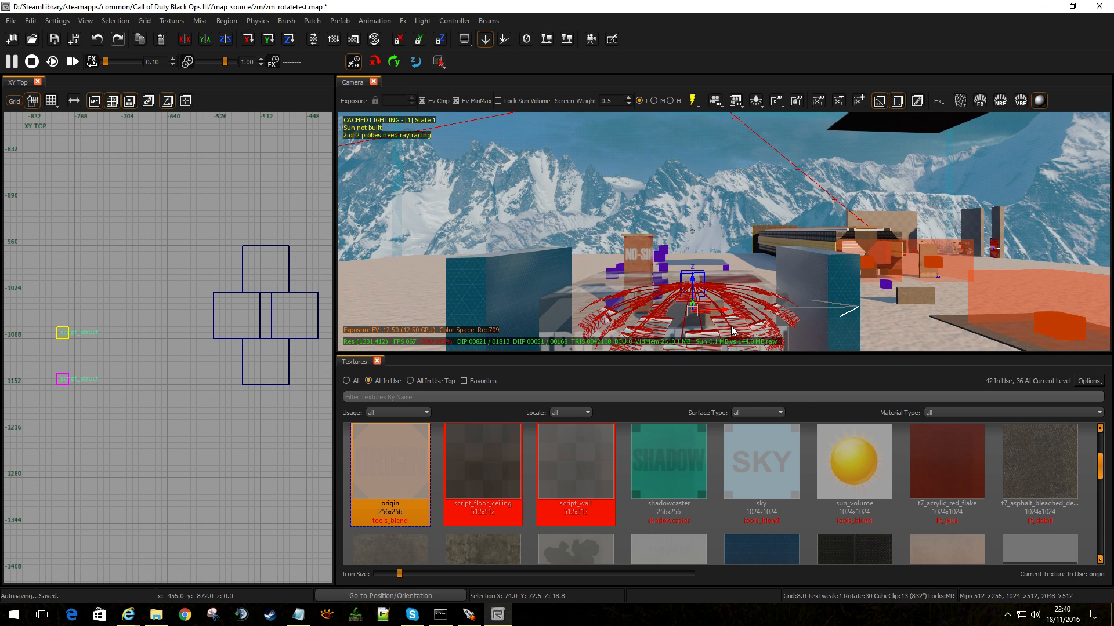
{"action": "key", "text": "f"}
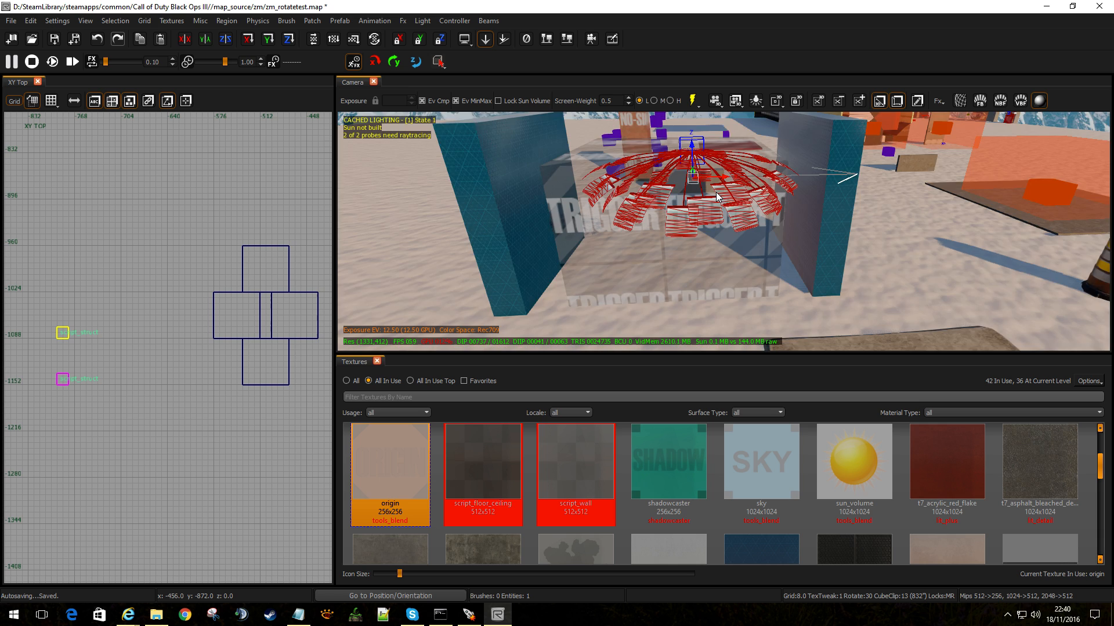
{"action": "right_click_drag", "start_coordinate": [717, 197], "coordinate": [749, 254]}
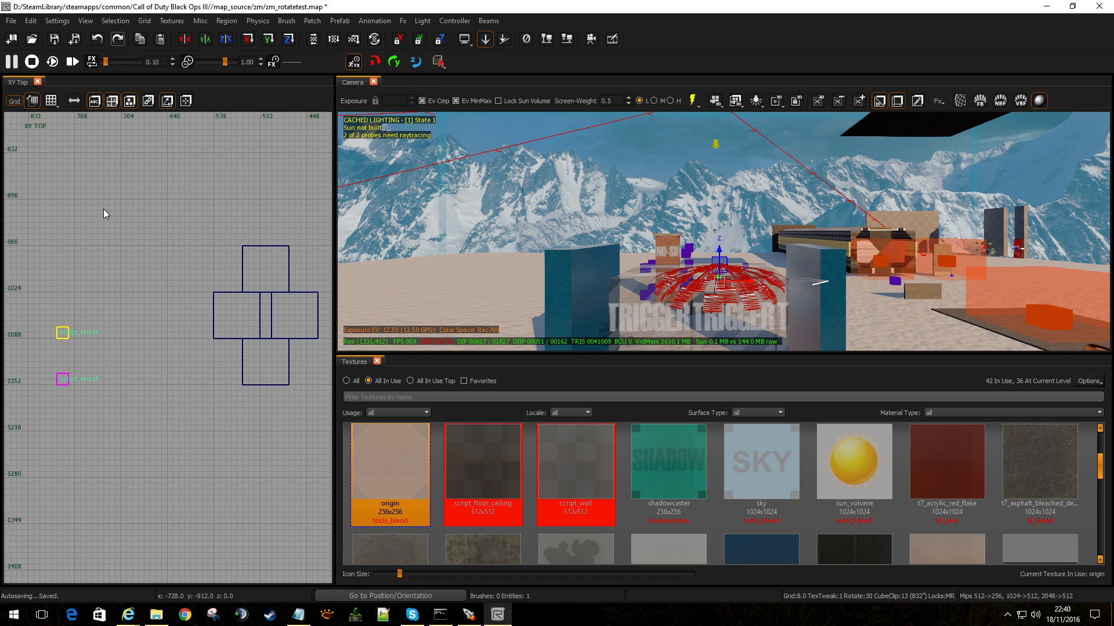
{"action": "key", "text": "n"}
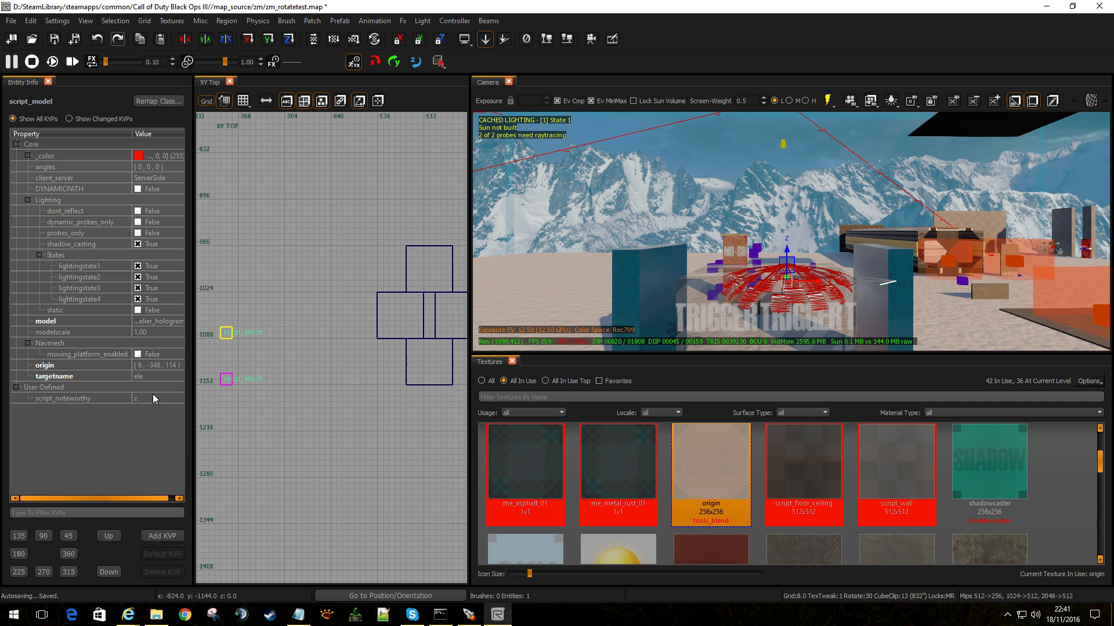
{"action": "left_click", "coordinate": [48, 82]}
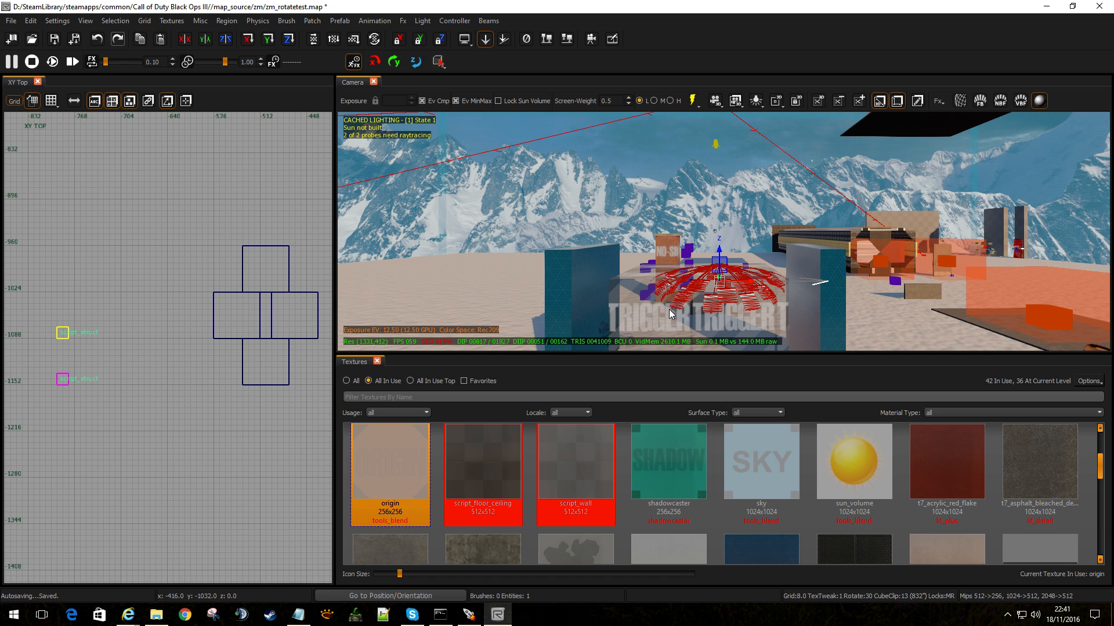
Step: Look up the Script model entity type in the entity browser and review the chandelier's targetname and script_noteworthy values
{"action": "key", "text": "b"}
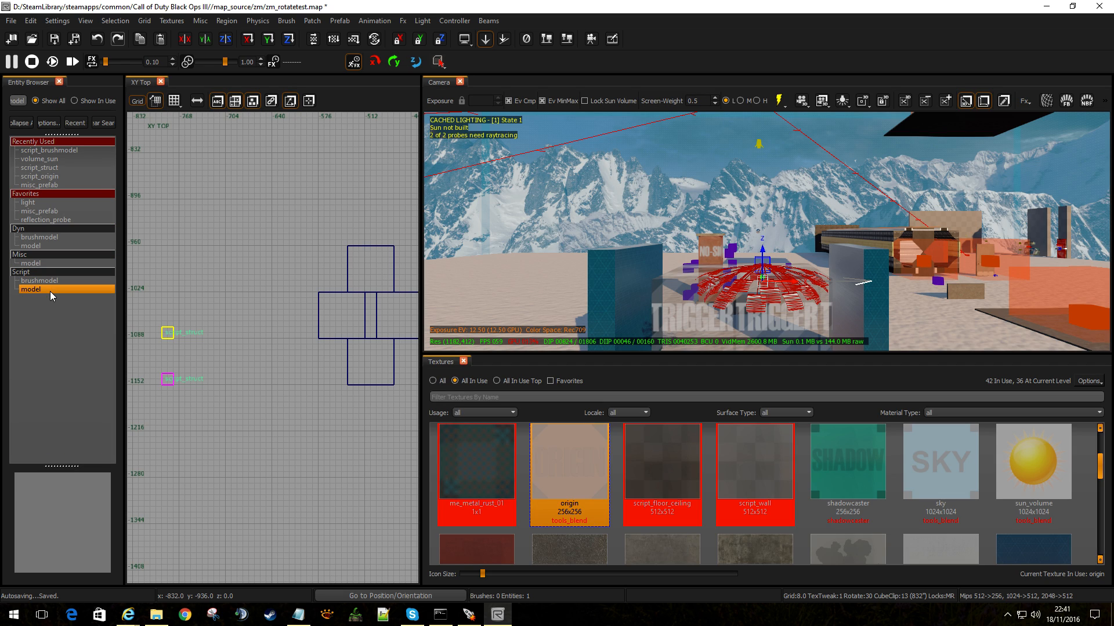
{"action": "mouse_move", "coordinate": [33, 296]}
{"action": "left_mouse_down"}
{"action": "mouse_move", "coordinate": [769, 296]}
{"action": "mouse_move", "coordinate": [154, 251]}
{"action": "mouse_move", "coordinate": [38, 291]}
{"action": "left_mouse_up"}
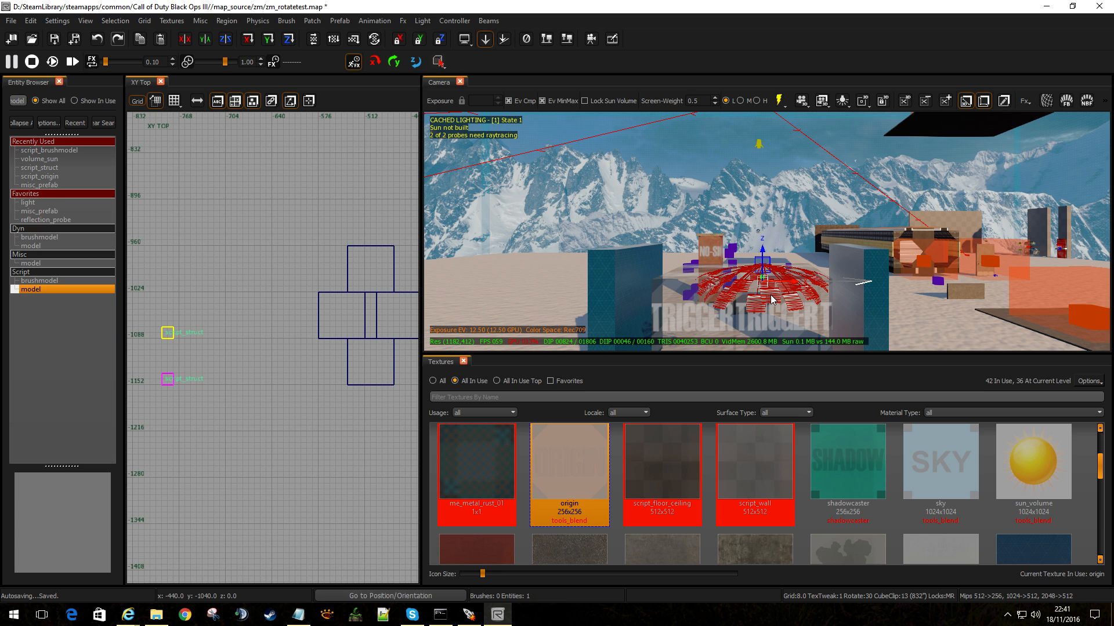
{"action": "key", "text": "n"}
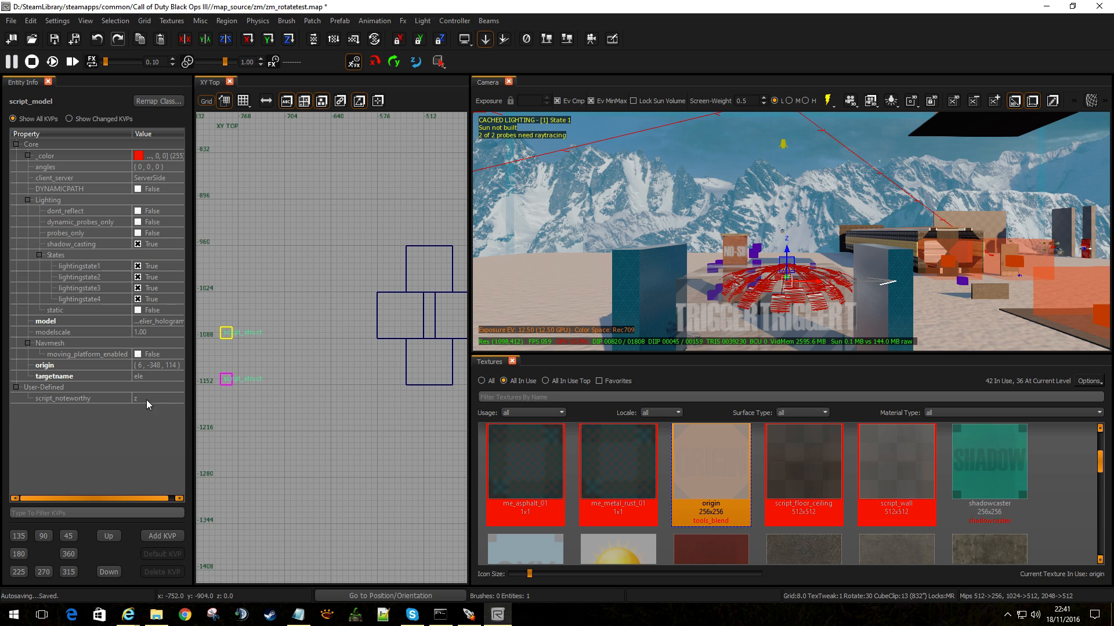
{"action": "key", "text": "Escape"}
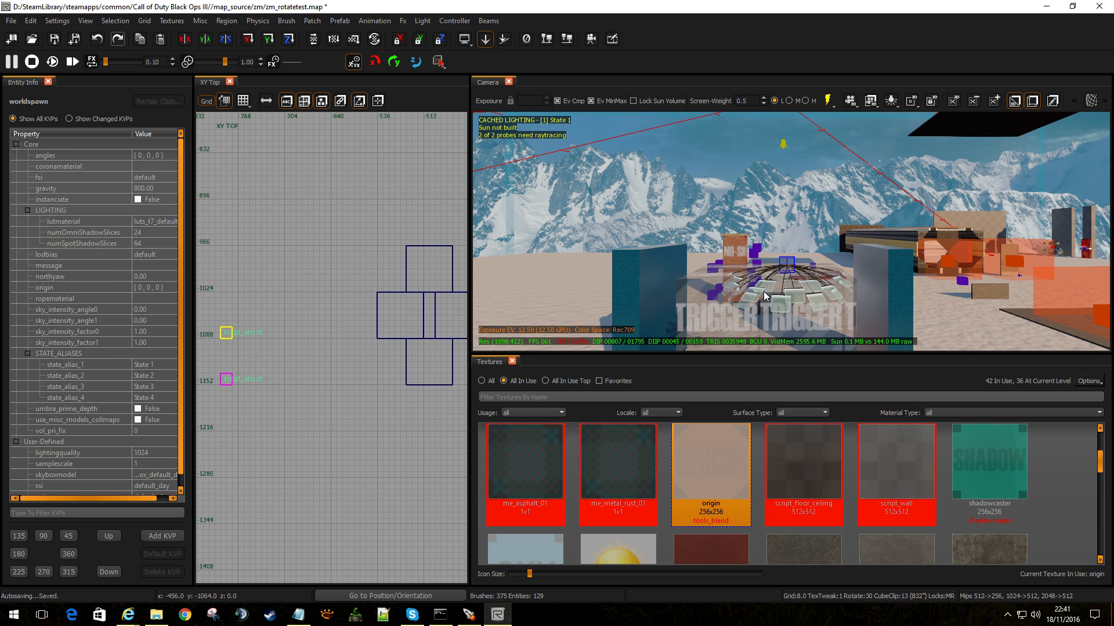
{"action": "right_click_drag", "start_coordinate": [779, 268], "coordinate": [786, 263]}
{"action": "key", "text": "a"}
{"action": "key", "text": "z"}
{"action": "key", "text": "a"}
{"action": "key", "text": "a"}
{"action": "key", "text": "z"}
{"action": "key", "text": "z"}
{"action": "right_click_drag", "start_coordinate": [812, 257], "coordinate": [815, 200]}
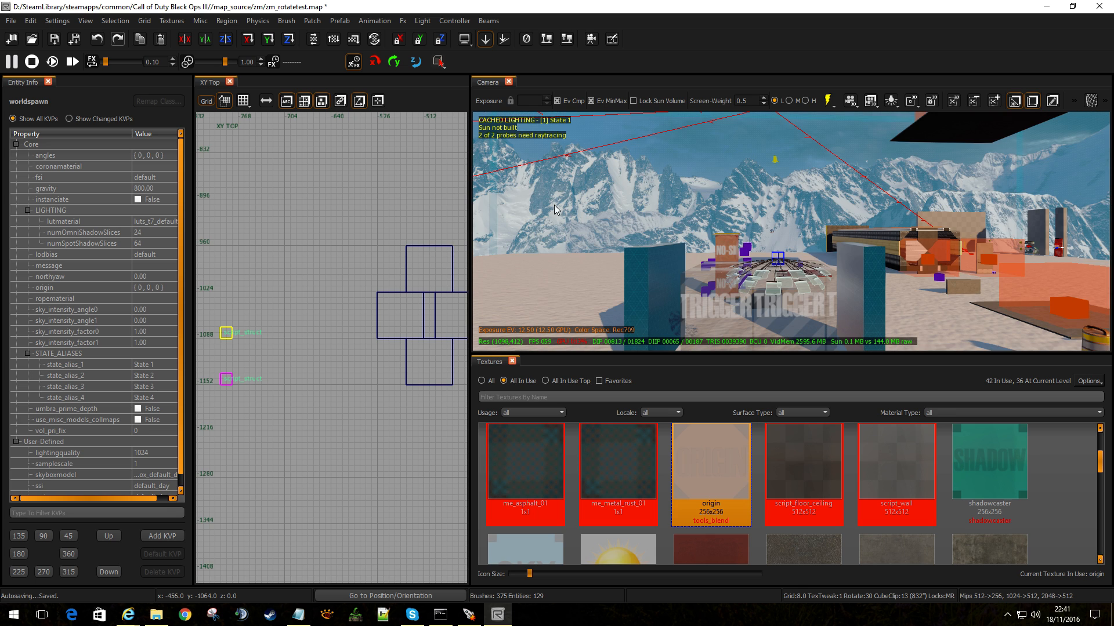
Step: Using the Mod Tools Launcher, go to the zm_rotatetest map's files and open zm_rotatetest.gsc from its scripts\zm folder
{"action": "left_click", "coordinate": [468, 615]}
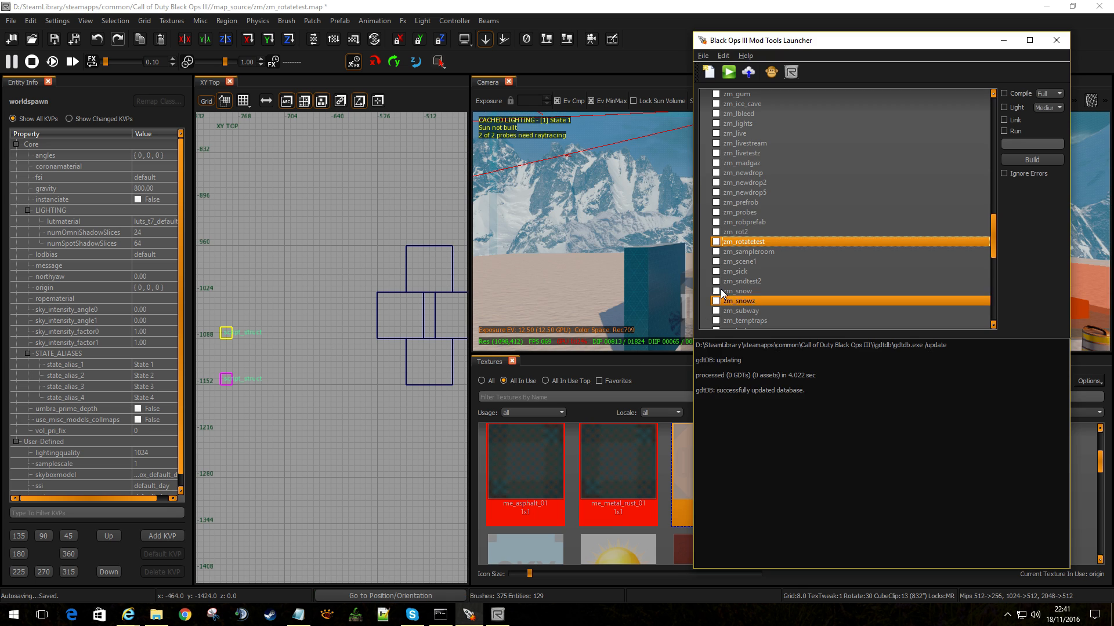
{"action": "right_click", "coordinate": [734, 242]}
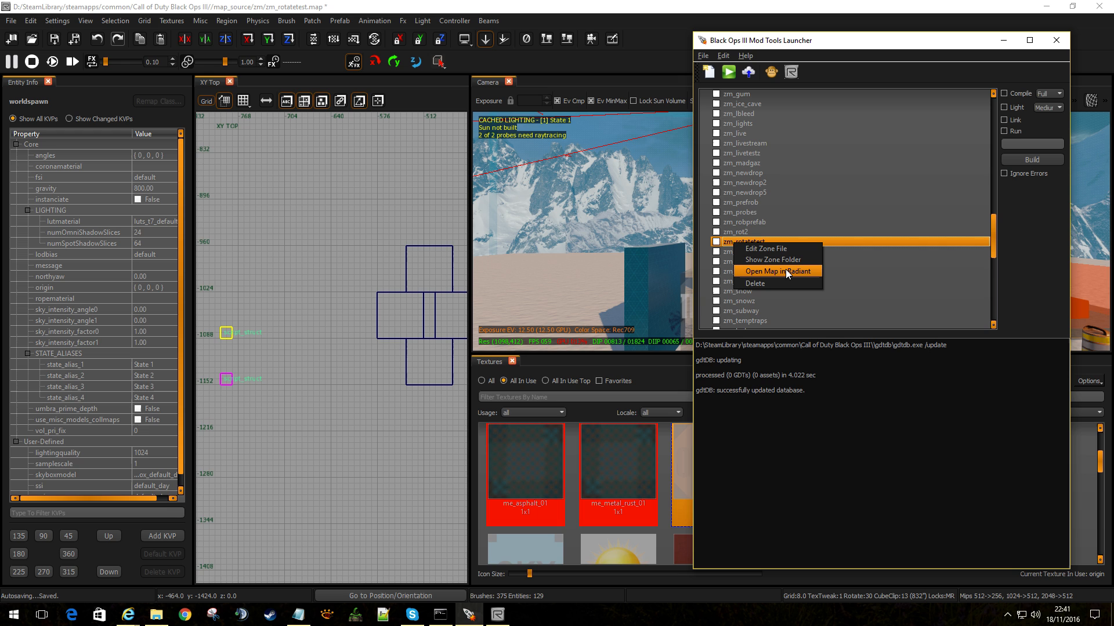
{"action": "left_click", "coordinate": [773, 259]}
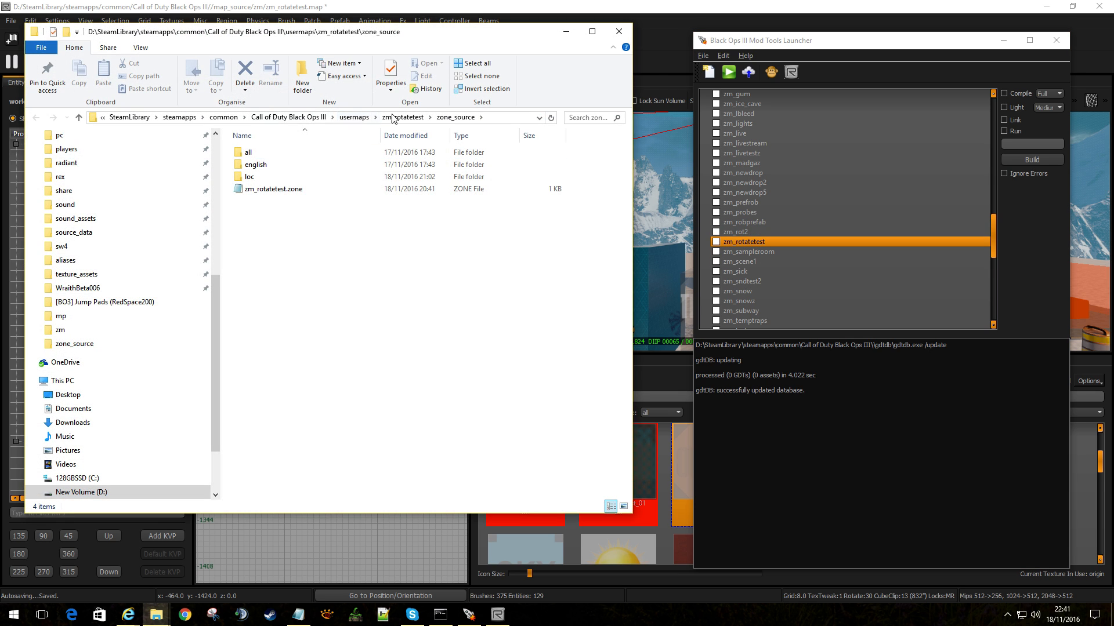
{"action": "double_click", "coordinate": [254, 164]}
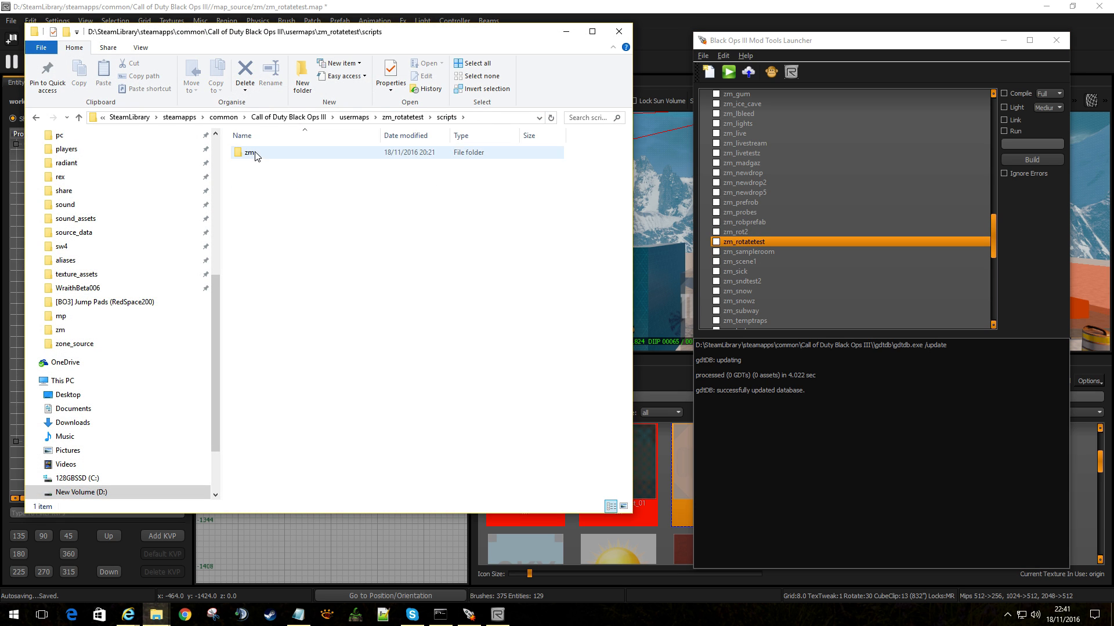
{"action": "double_click", "coordinate": [255, 152]}
{"action": "left_click_drag", "start_coordinate": [279, 36], "coordinate": [544, 104]}
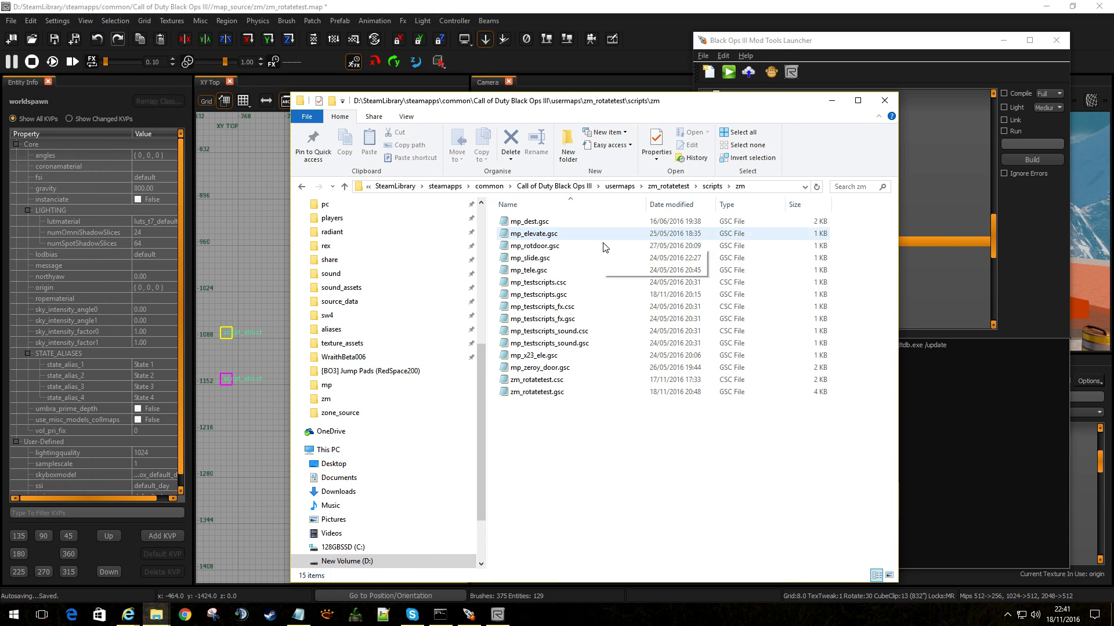
{"action": "double_click", "coordinate": [548, 392]}
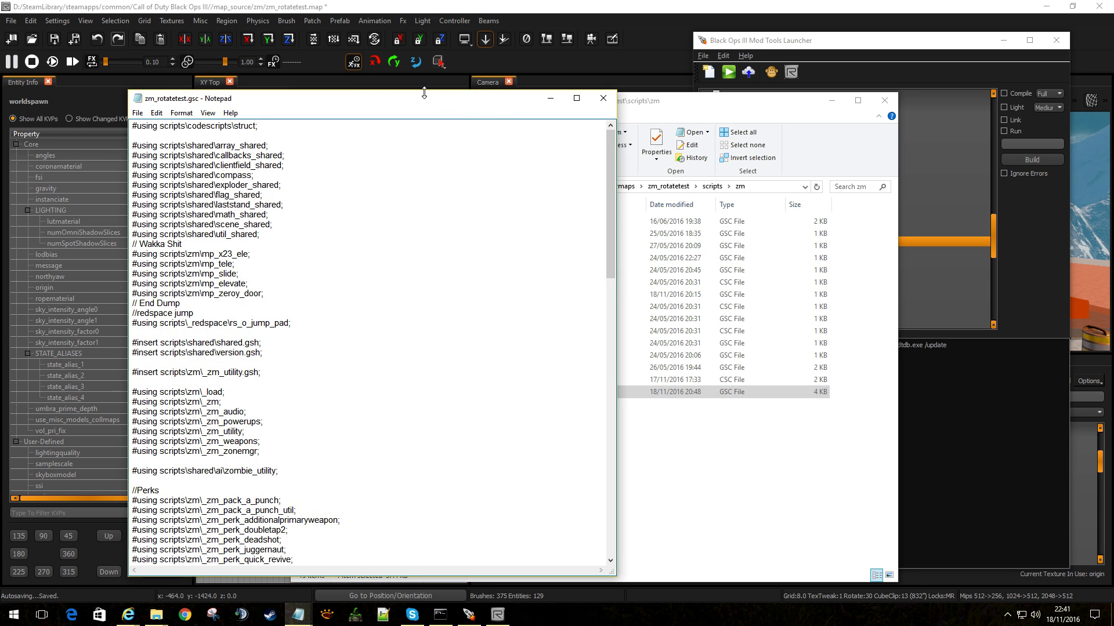
Step: Search zm_rotatetest.gsc for "ele" and examine the script calls in its main function
{"action": "left_click_drag", "start_coordinate": [409, 85], "coordinate": [601, 99]}
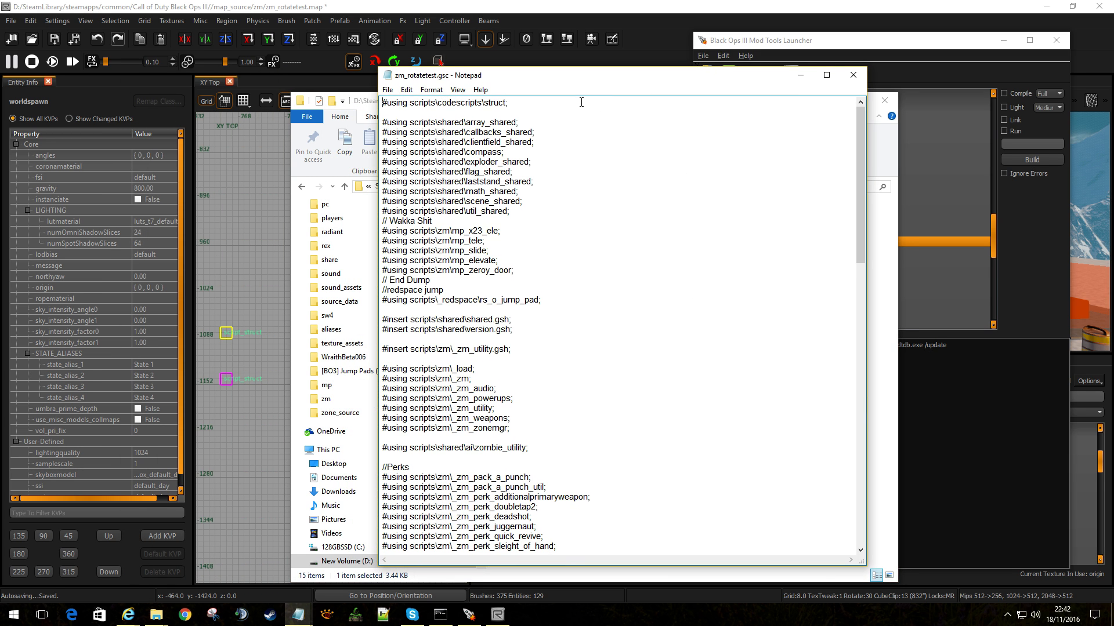
{"action": "key", "text": "ctrl+f"}
{"action": "type", "text": "ele"}
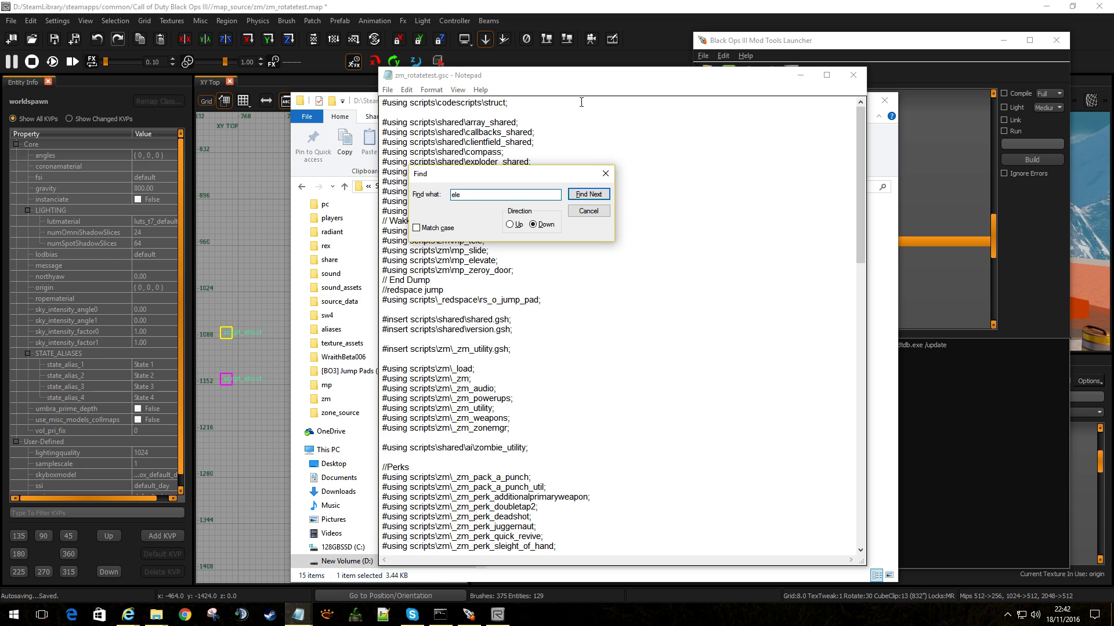
{"action": "left_click", "coordinate": [588, 194]}
{"action": "left_click_drag", "start_coordinate": [513, 174], "coordinate": [637, 102]}
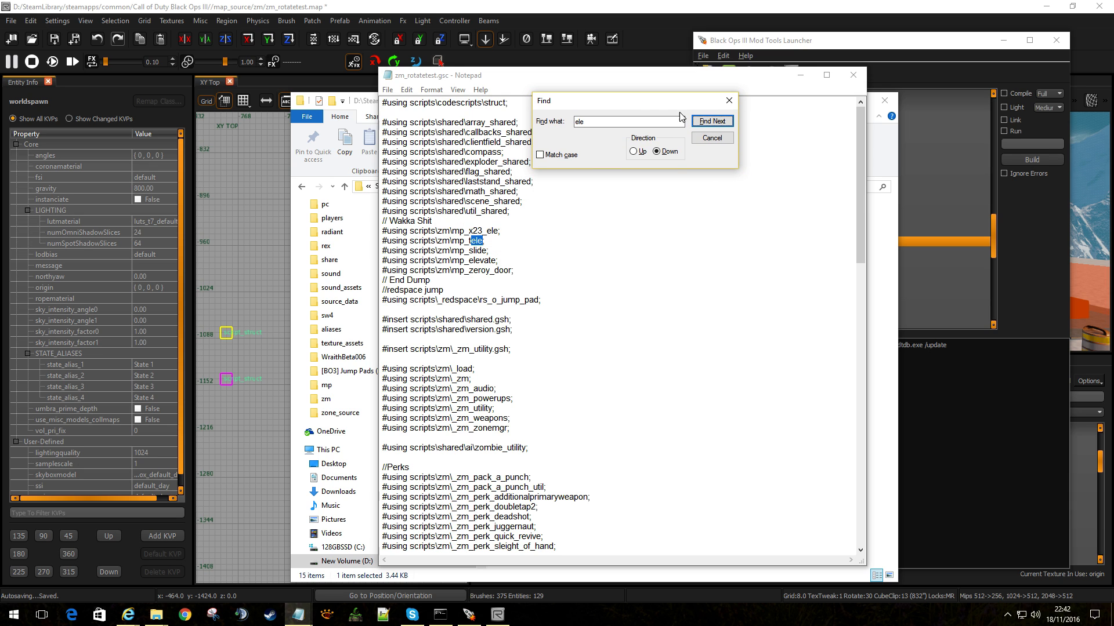
{"action": "left_click", "coordinate": [703, 120]}
{"action": "left_click", "coordinate": [703, 121]}
{"action": "left_click", "coordinate": [703, 121]}
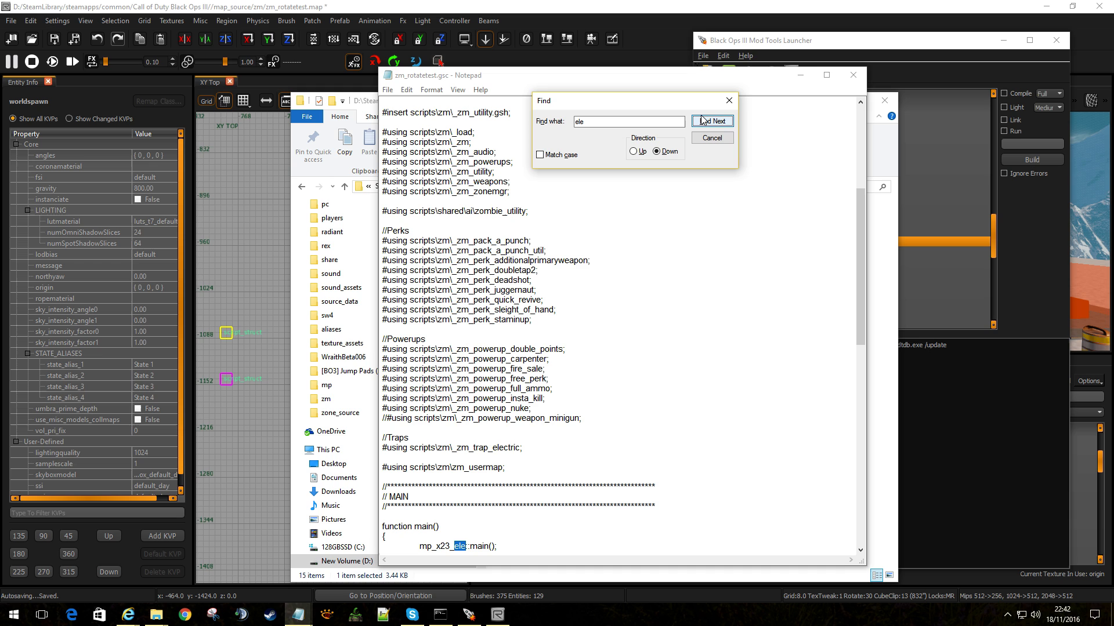
{"action": "scroll", "coordinate": [541, 354], "scroll_direction": "down", "scroll_amount": 5}
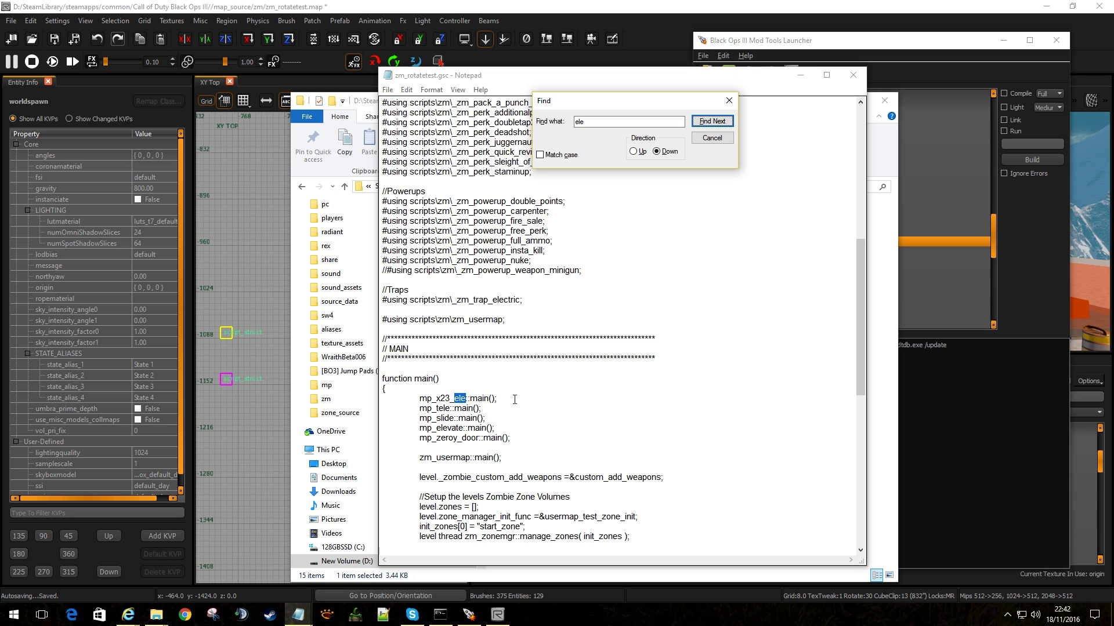
{"action": "scroll", "coordinate": [513, 400], "scroll_direction": "down", "scroll_amount": 15}
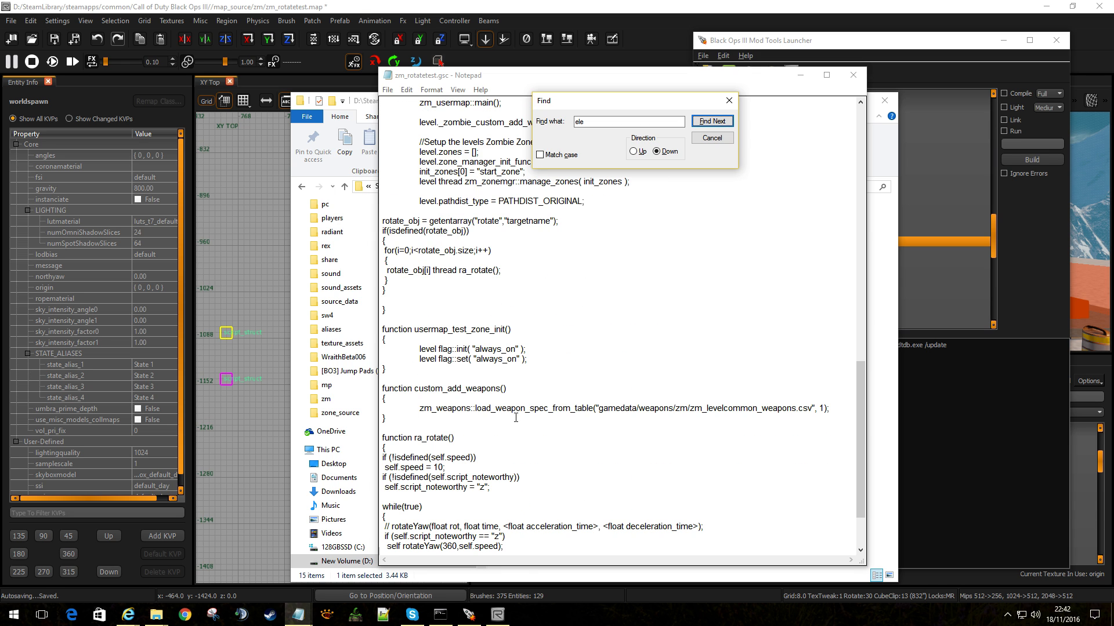
{"action": "scroll", "coordinate": [481, 285], "scroll_direction": "up", "scroll_amount": 10}
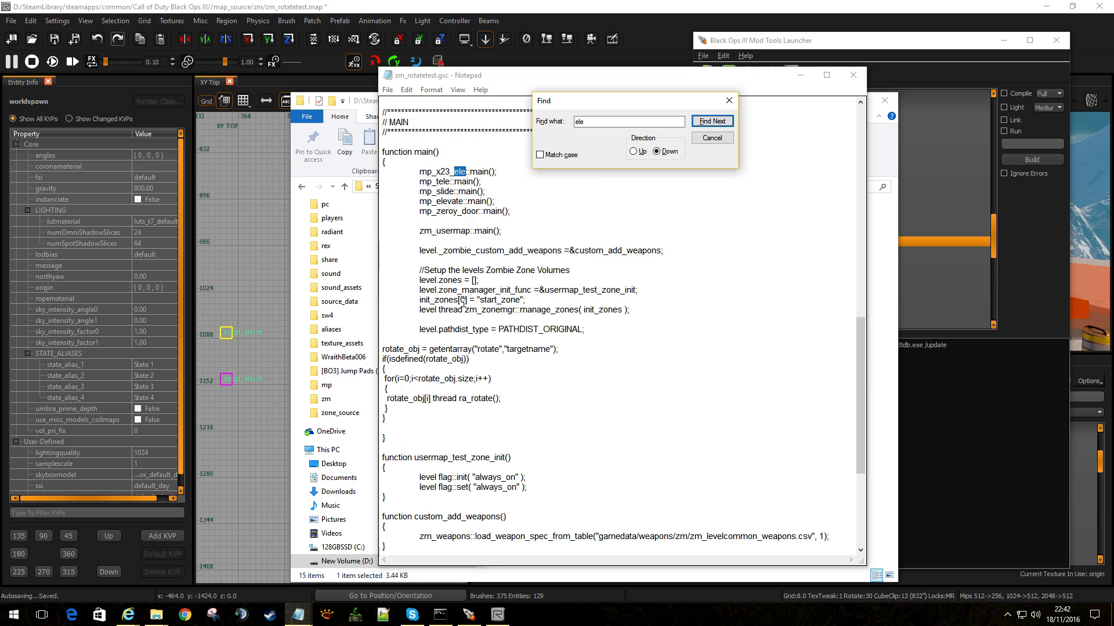
Step: Open mp_x23_ele.gsc from the scripts\zm folder and read its main and rotate functions
{"action": "left_click", "coordinate": [351, 104]}
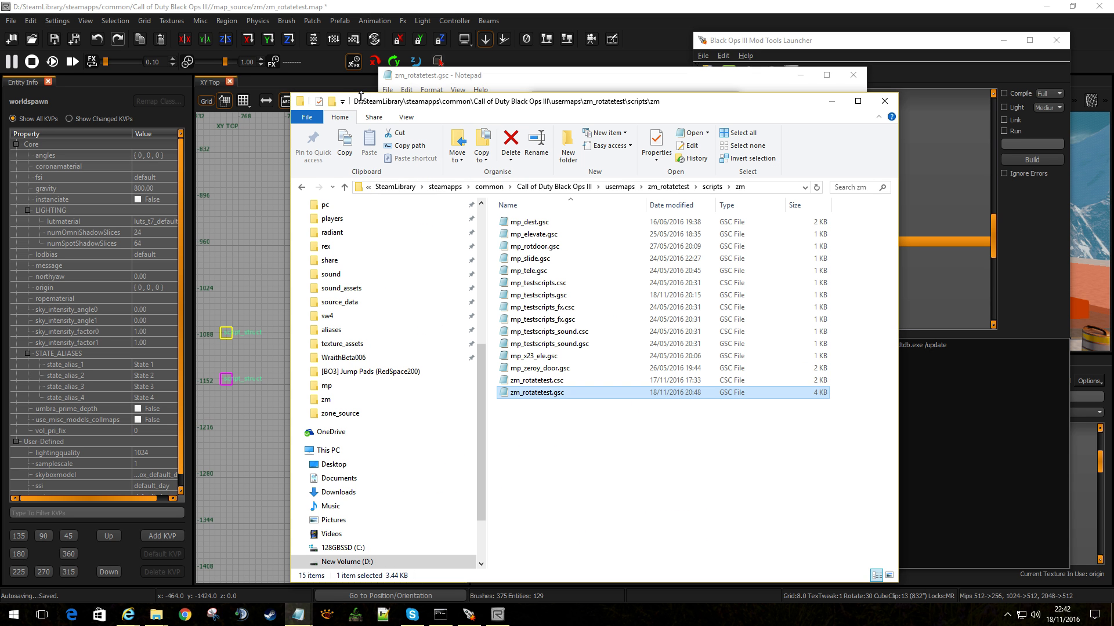
{"action": "double_click", "coordinate": [552, 357]}
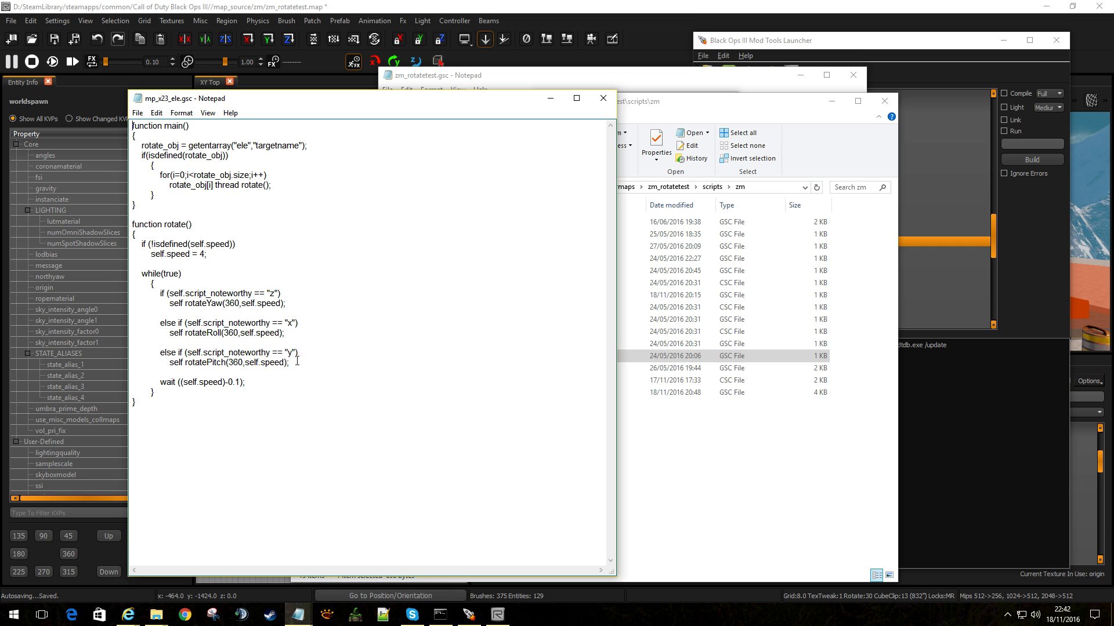
{"action": "left_click", "coordinate": [1052, 232]}
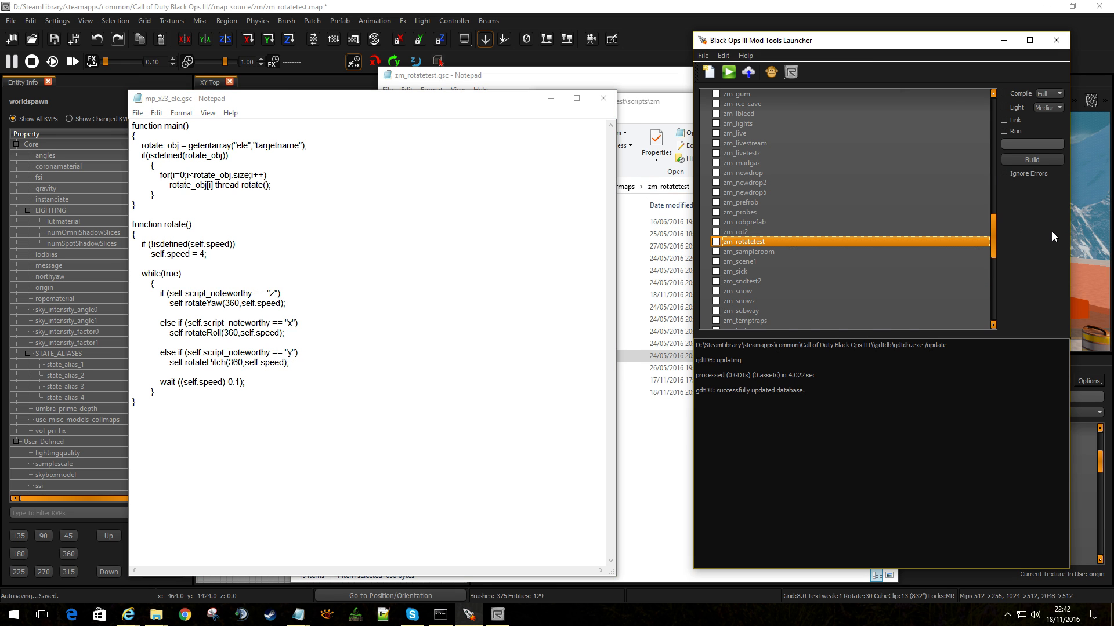
Step: Switch back to the Radiant map and check the chandelier model's targetname and script_noteworthy values against the script
{"action": "left_click", "coordinate": [600, 12]}
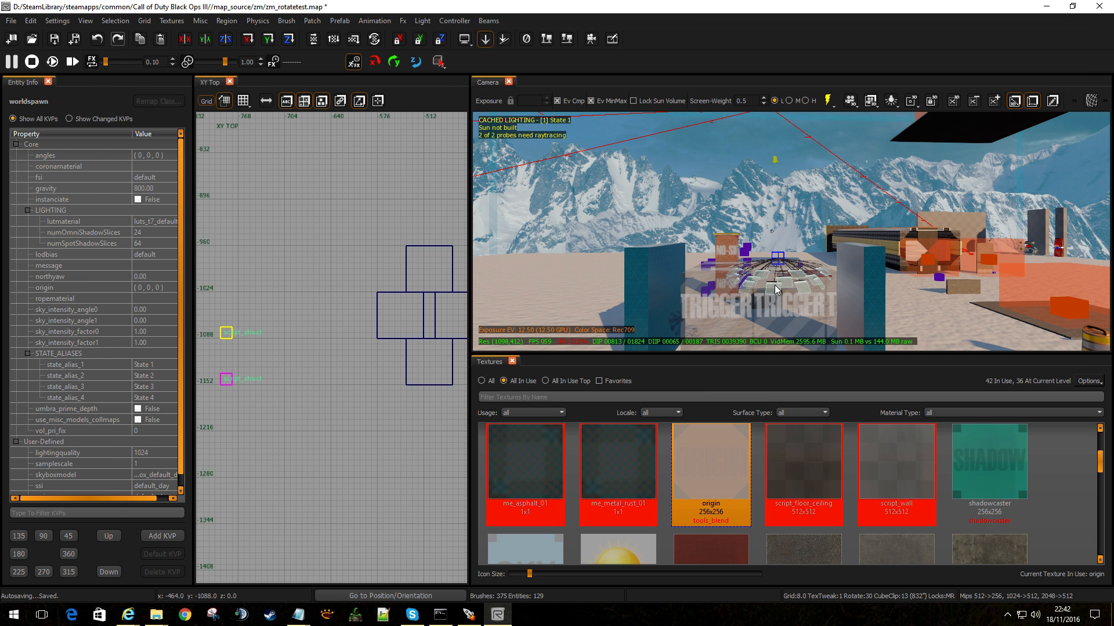
{"action": "left_click", "coordinate": [757, 293]}
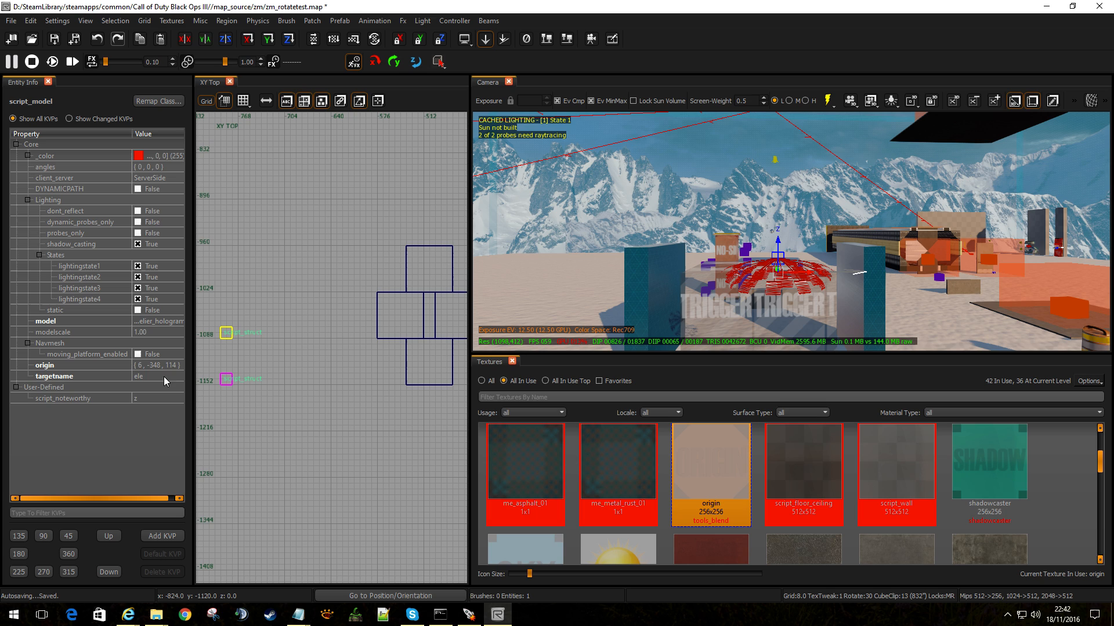
{"action": "key", "text": "Escape"}
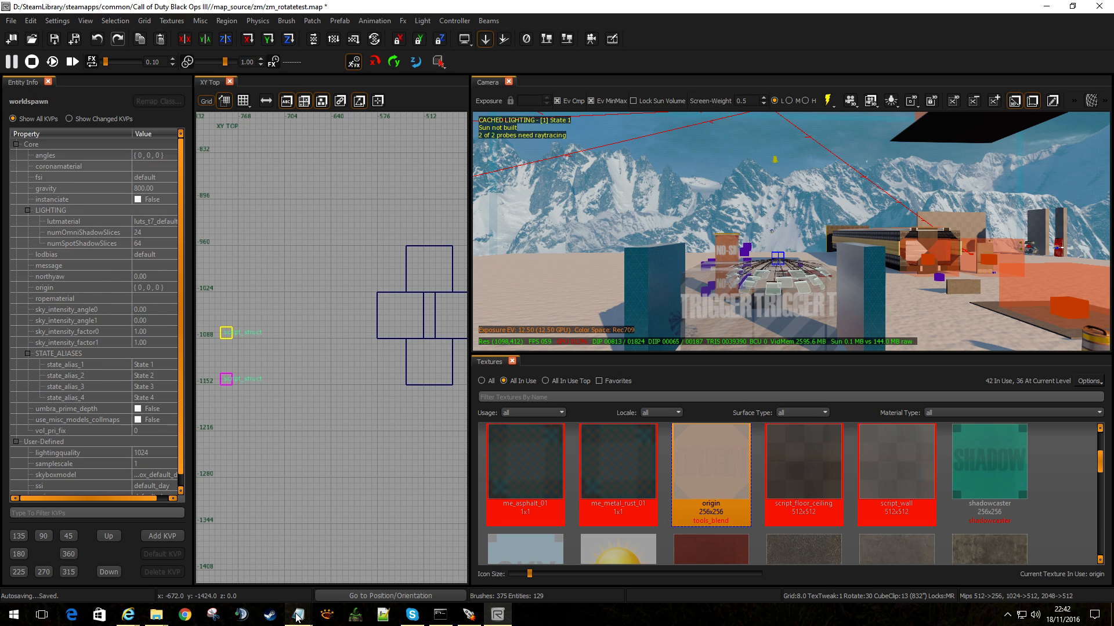
Step: Switch to the map's scripts\zm folder, open mp_x23_ele.gsc and reread its main and rotate functions
{"action": "mouse_move", "coordinate": [159, 620]}
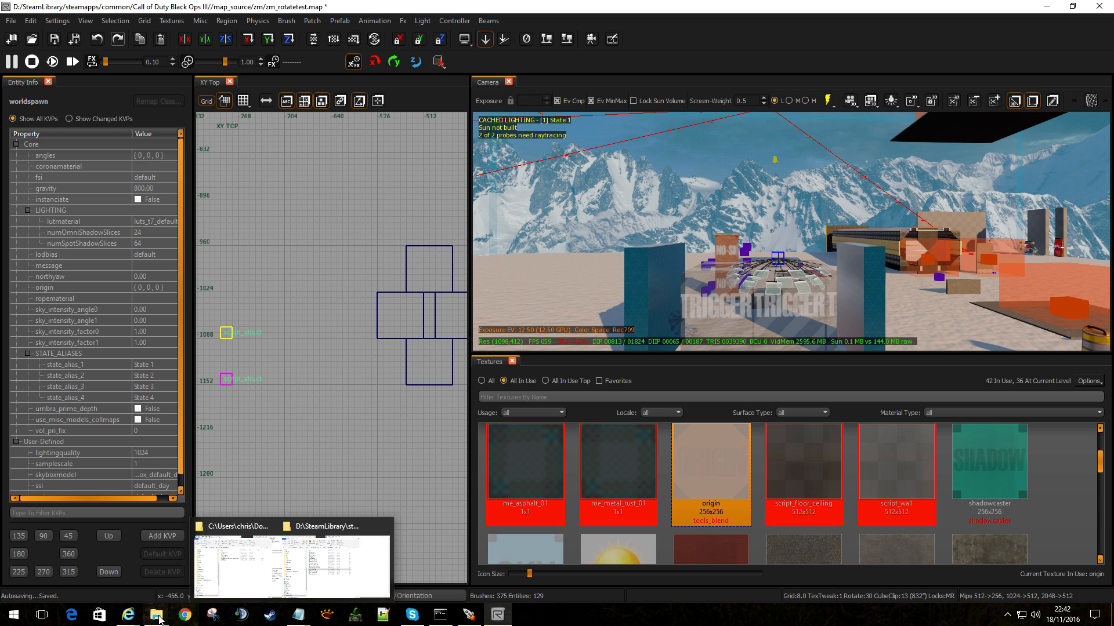
{"action": "left_click", "coordinate": [209, 551]}
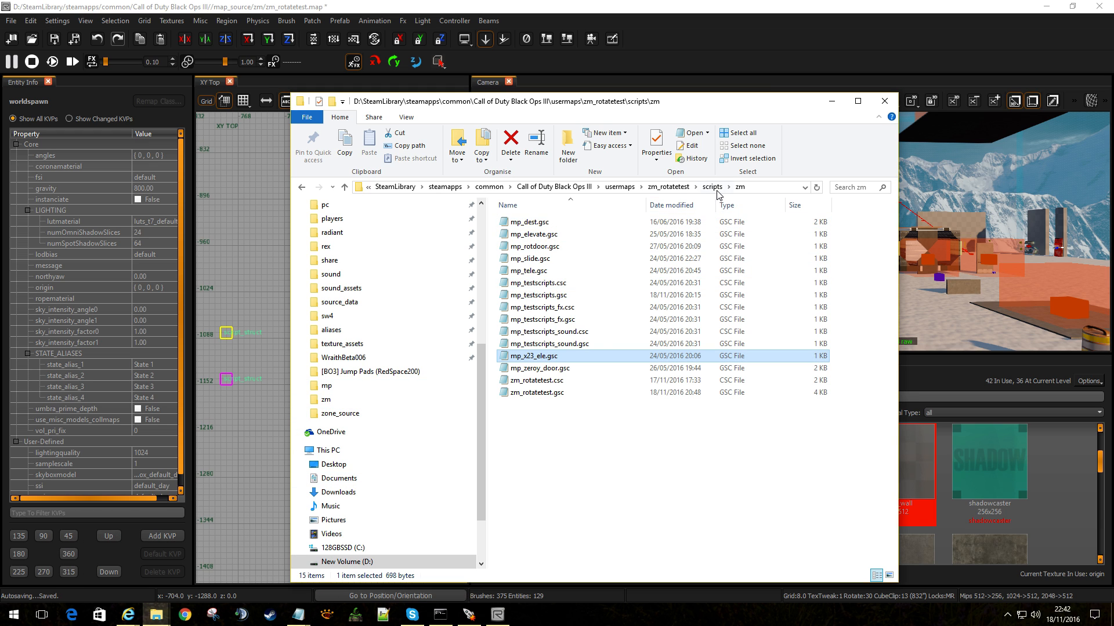
{"action": "double_click", "coordinate": [551, 356]}
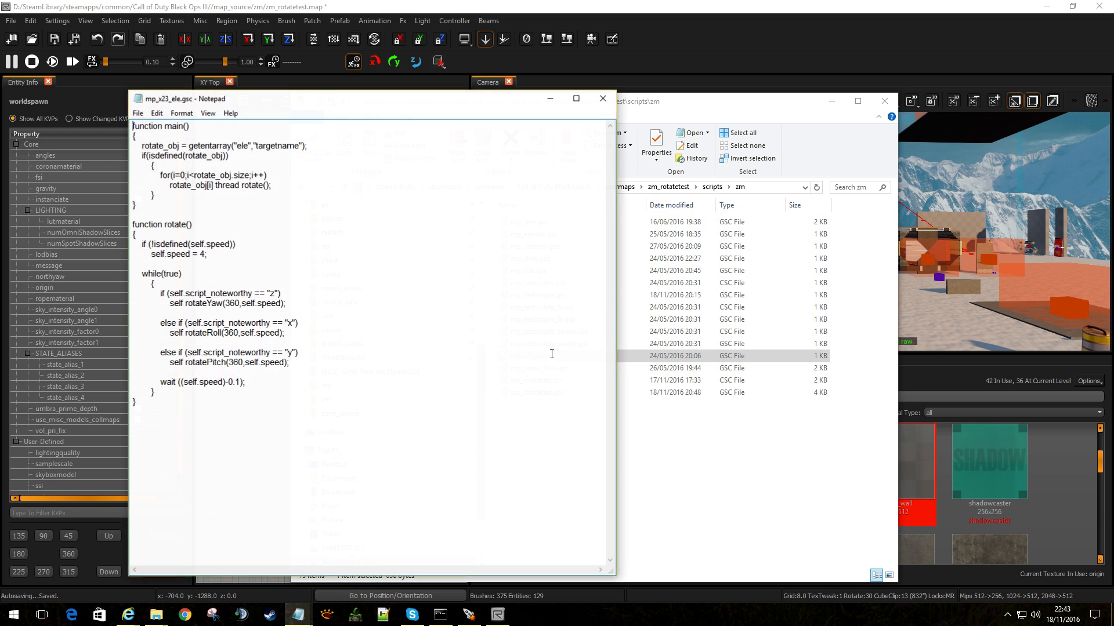
{"action": "left_click", "coordinate": [603, 98]}
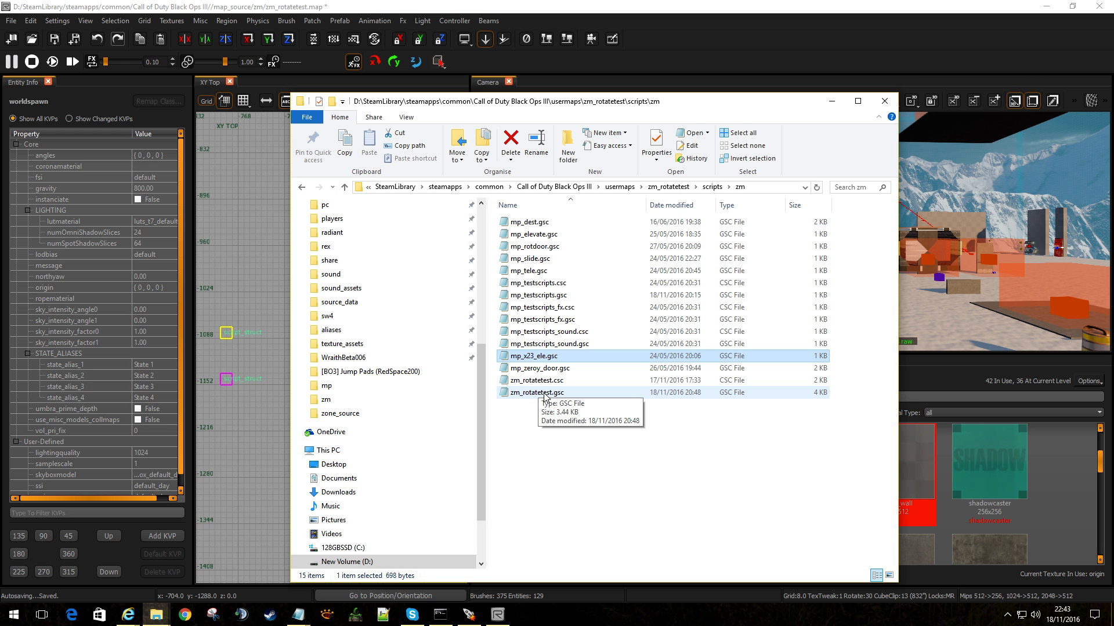
Step: Open zm_rotatetest.gsc and highlight the #using scripts\zm\mp_x23_ele line that includes the rotation script
{"action": "double_click", "coordinate": [544, 393]}
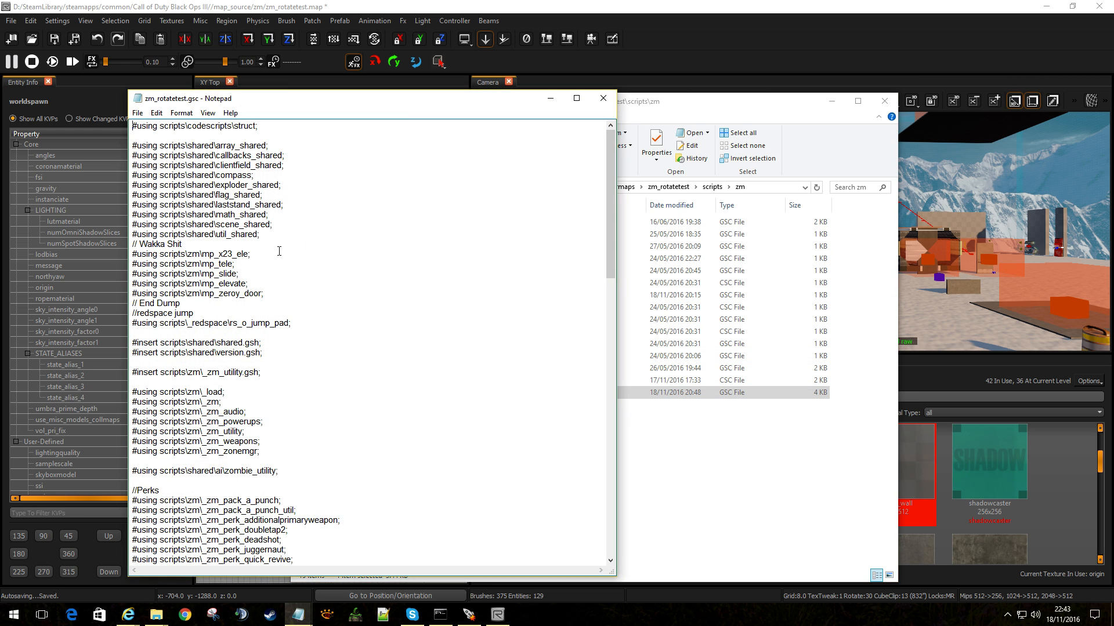
{"action": "left_click_drag", "start_coordinate": [279, 251], "coordinate": [121, 257]}
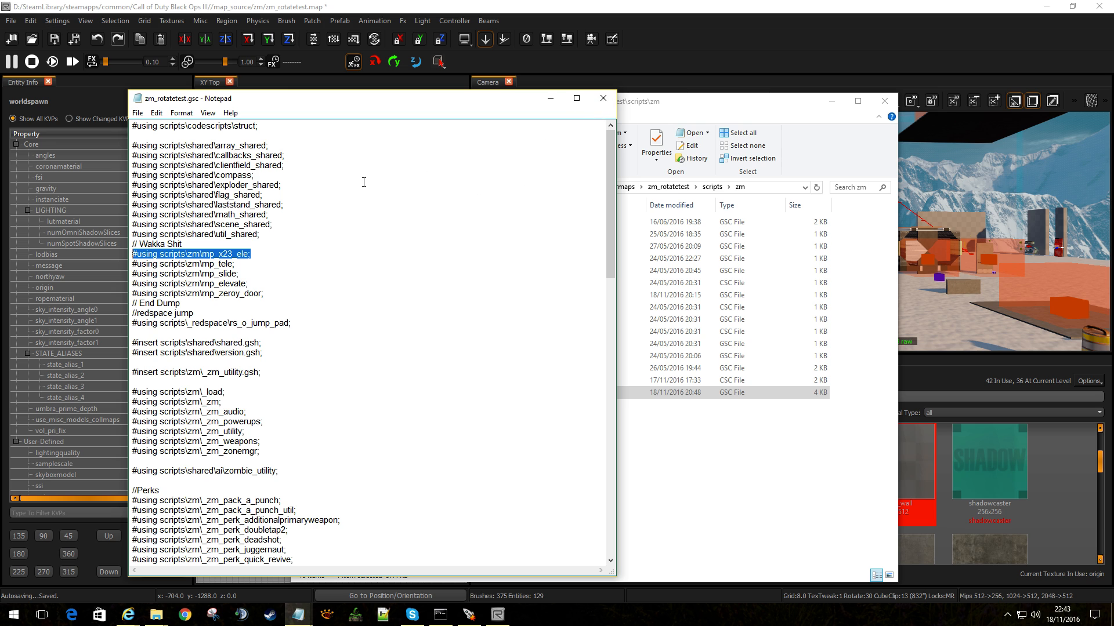
{"action": "left_click", "coordinate": [603, 98]}
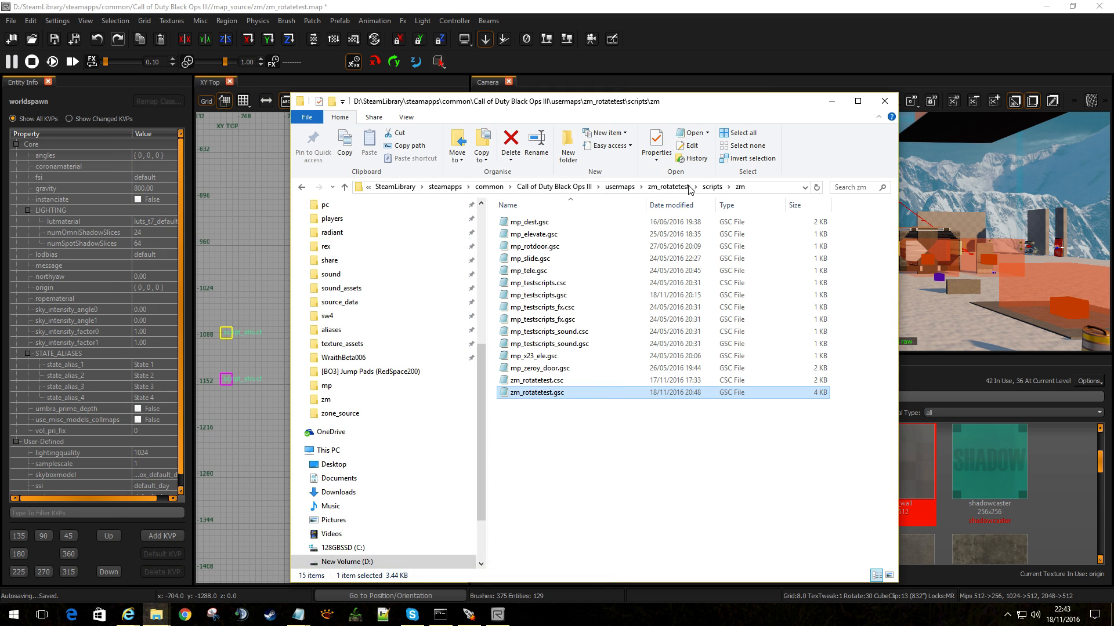
Step: Open zm_rotatetest.zone from the map's zone_source folder and examine the scriptparsetree entries under //Wakka Stuff
{"action": "left_click", "coordinate": [668, 186]}
{"action": "double_click", "coordinate": [529, 271]}
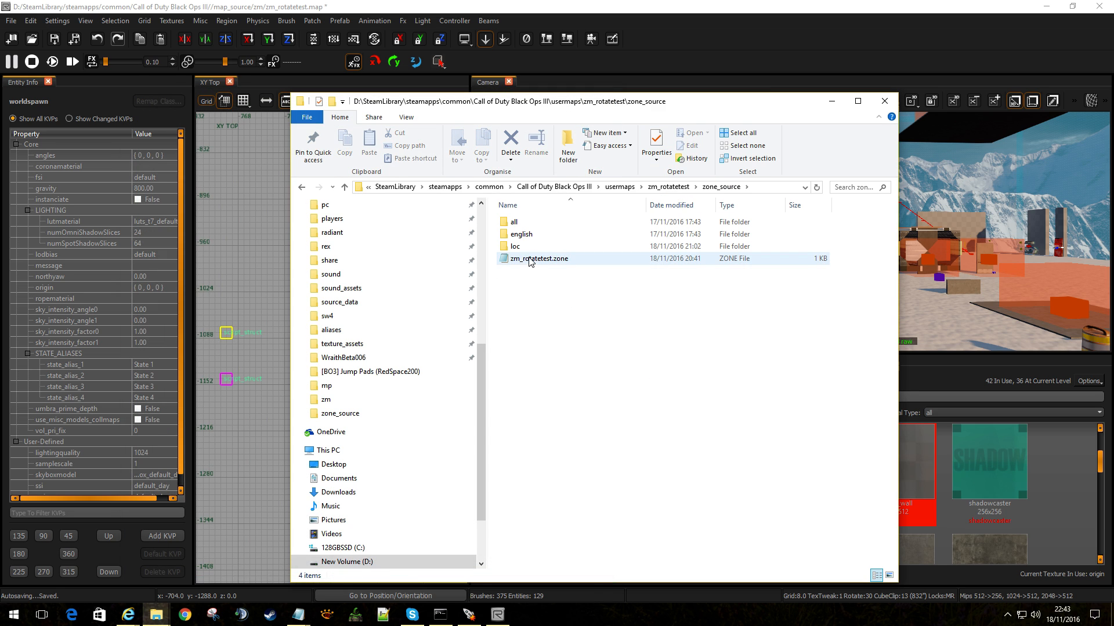
{"action": "double_click", "coordinate": [532, 258]}
{"action": "left_click_drag", "start_coordinate": [298, 294], "coordinate": [113, 297]}
{"action": "left_click_drag", "start_coordinate": [336, 339], "coordinate": [128, 307]}
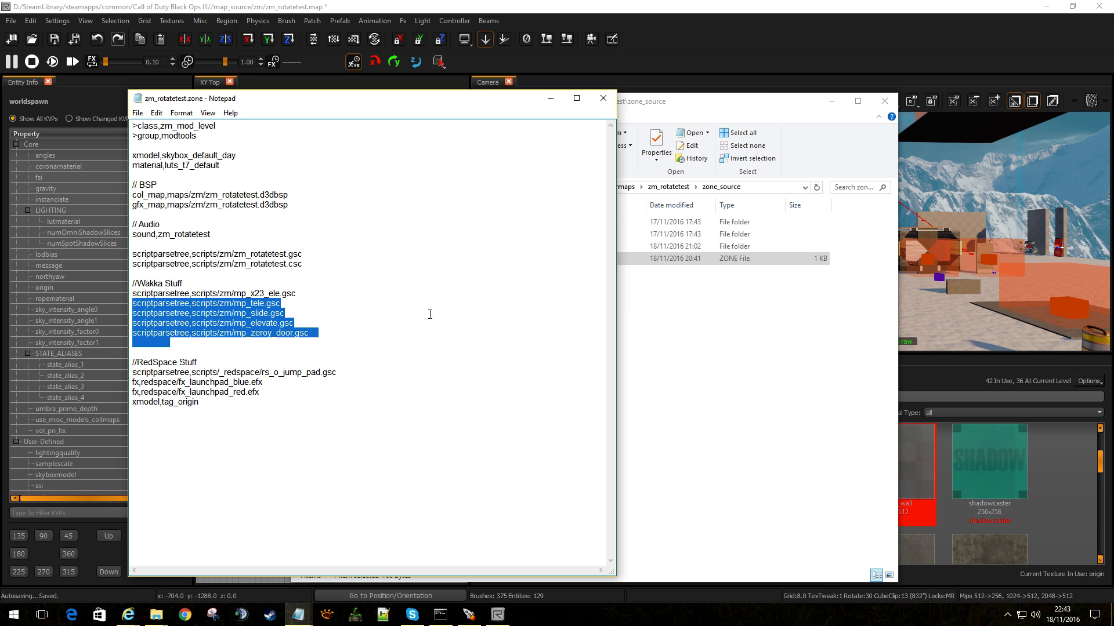
{"action": "left_click", "coordinate": [603, 98]}
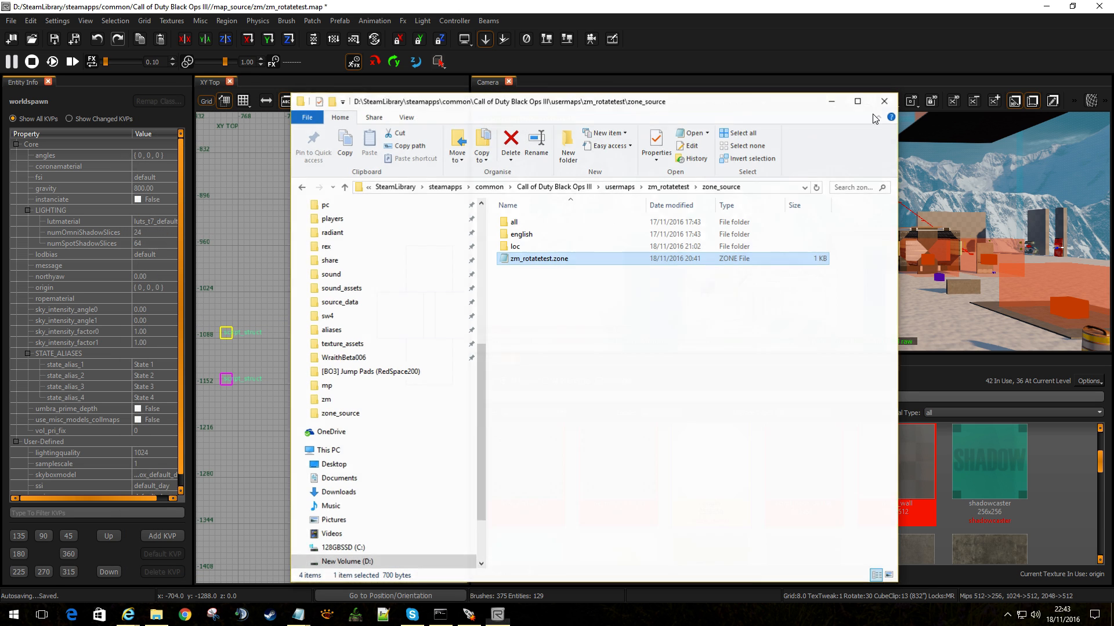
{"action": "left_click", "coordinate": [884, 101]}
Step: Select the teleporter's trigger_multiple between the blue walls and widen the entity properties to read its key values
{"action": "mouse_move", "coordinate": [779, 259]}
{"action": "right_mouse_down"}
{"action": "mouse_move", "coordinate": [776, 246]}
{"action": "mouse_move", "coordinate": [712, 250]}
{"action": "mouse_move", "coordinate": [761, 249]}
{"action": "right_mouse_up"}
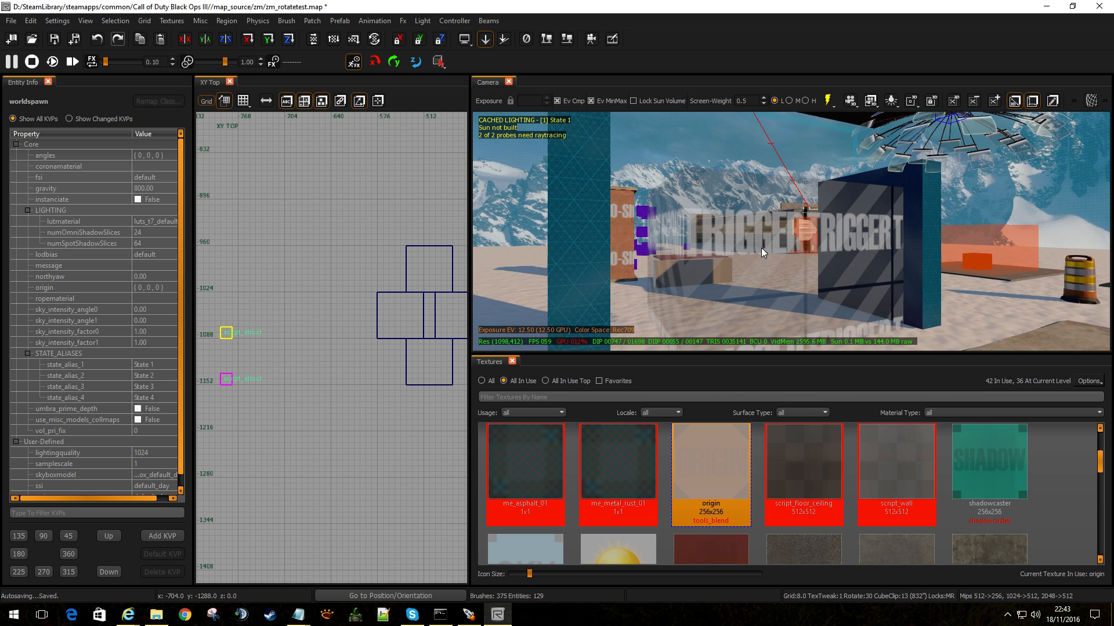
{"action": "left_click", "coordinate": [743, 253]}
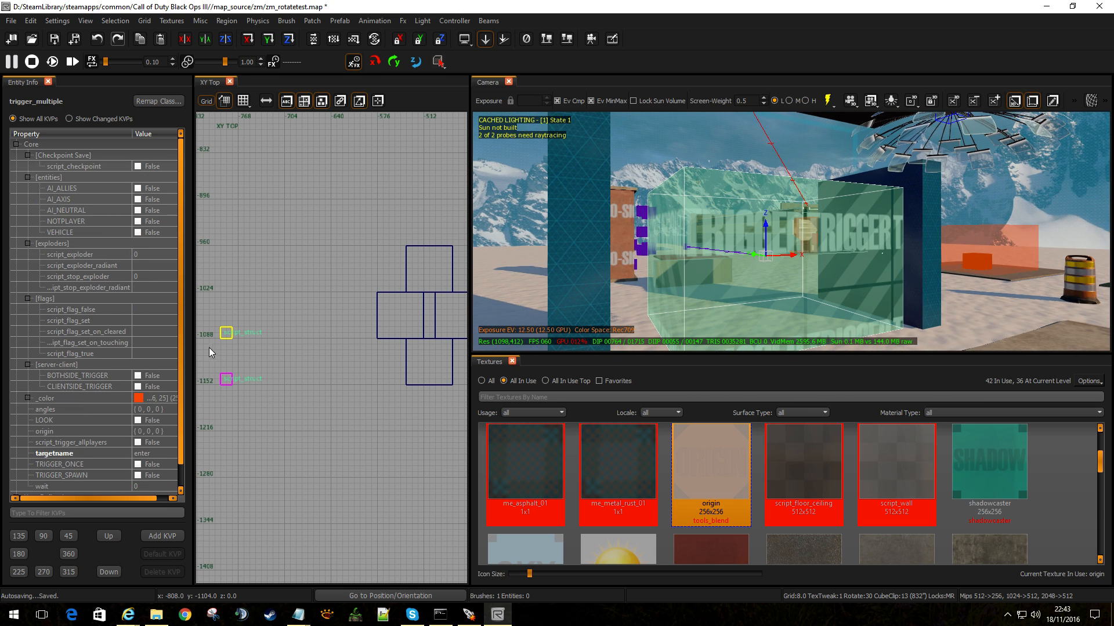
{"action": "left_click_drag", "start_coordinate": [193, 337], "coordinate": [274, 340]}
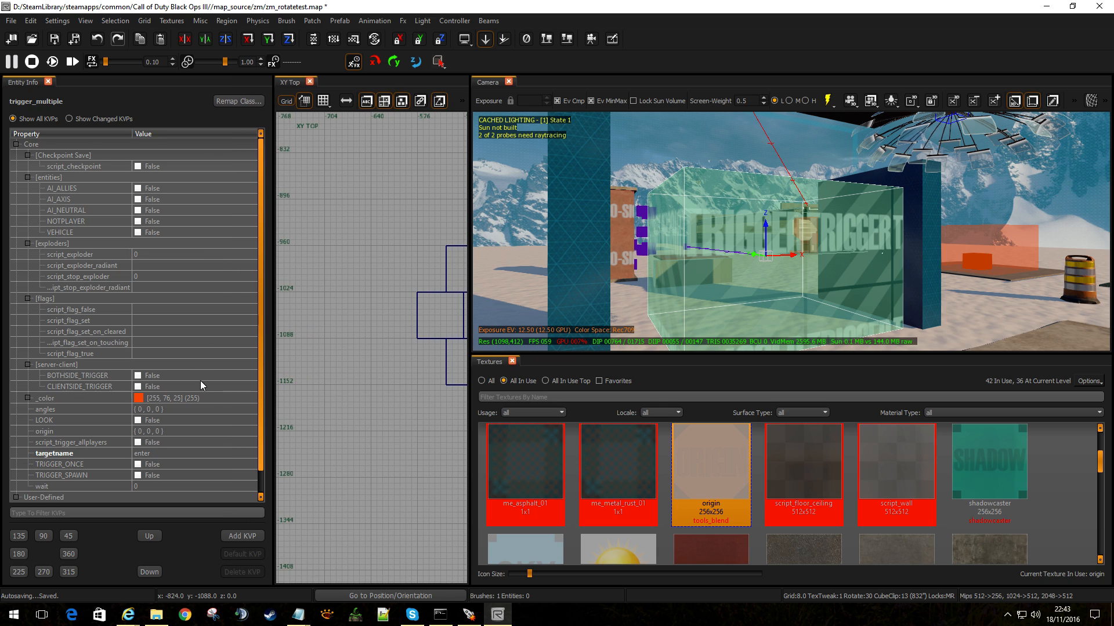
{"action": "scroll", "coordinate": [200, 381], "scroll_direction": "down", "scroll_amount": 1}
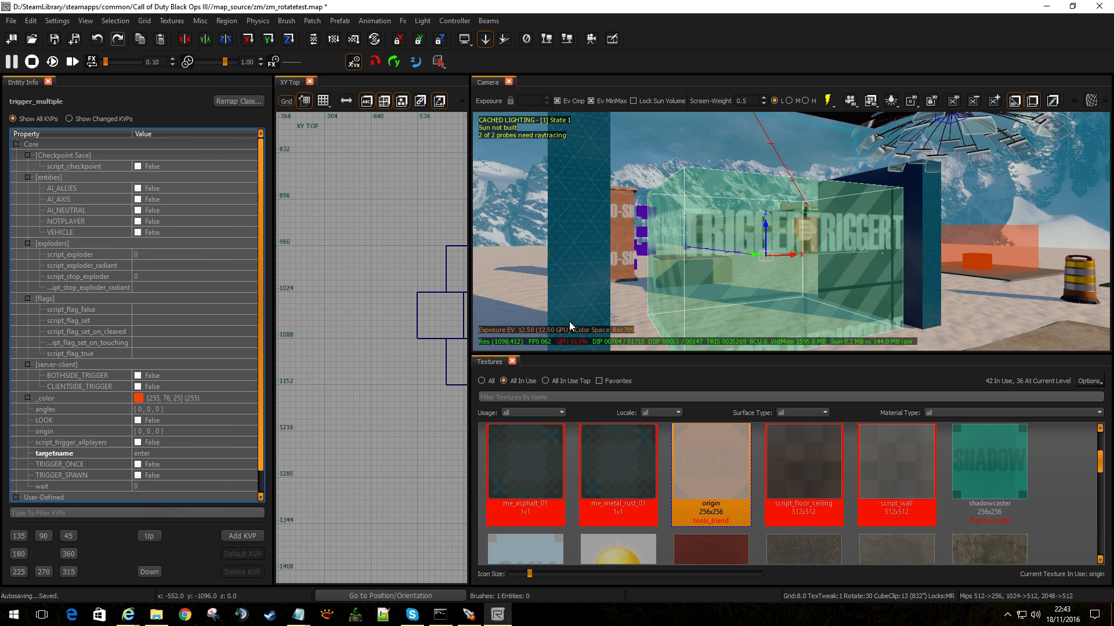
{"action": "key", "text": "Escape"}
Step: Check the targetname of the script_origin above the red platform where the teleporter leads
{"action": "right_click", "coordinate": [703, 278]}
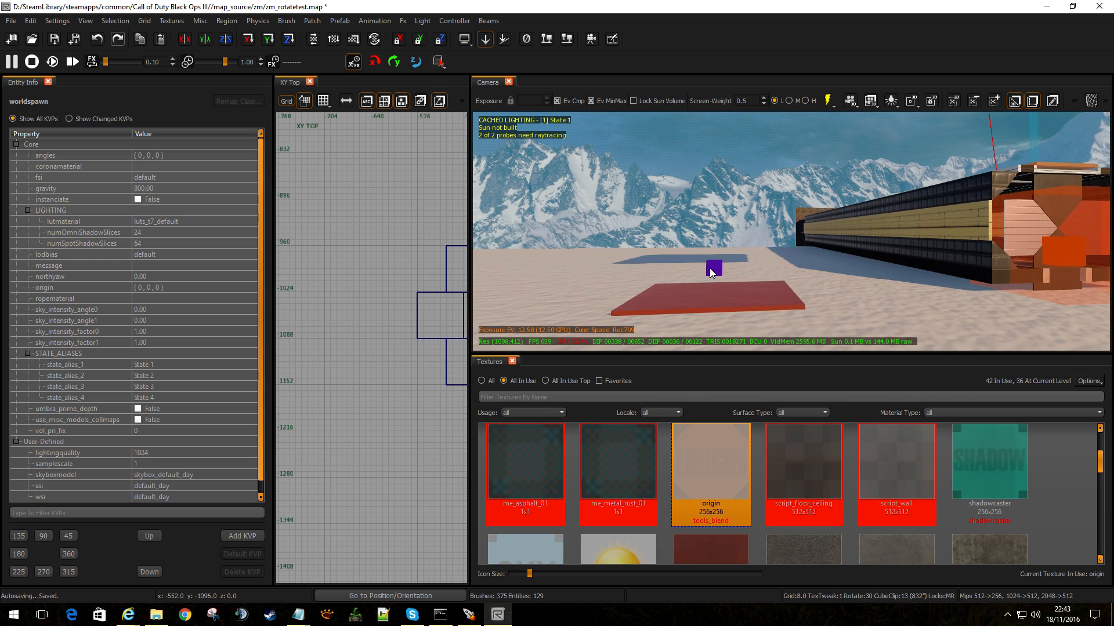
{"action": "left_click", "coordinate": [714, 267]}
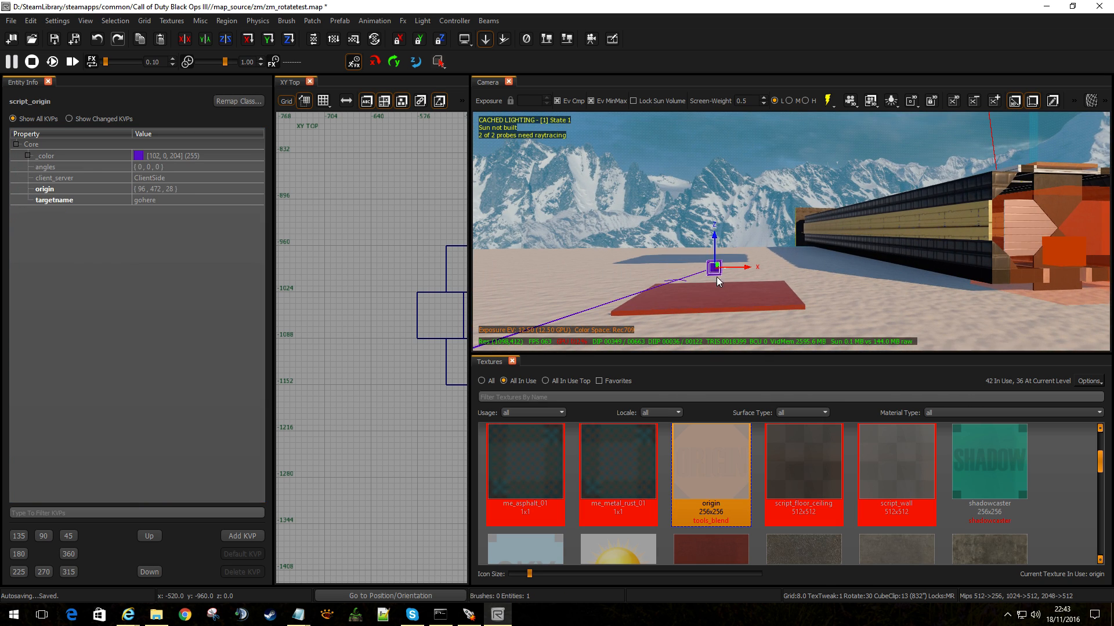
{"action": "key", "text": "Escape"}
Step: Inspect the teleporter trigger's target and targetname values to see how it links to the script_origin
{"action": "right_click_drag", "start_coordinate": [778, 242], "coordinate": [772, 239]}
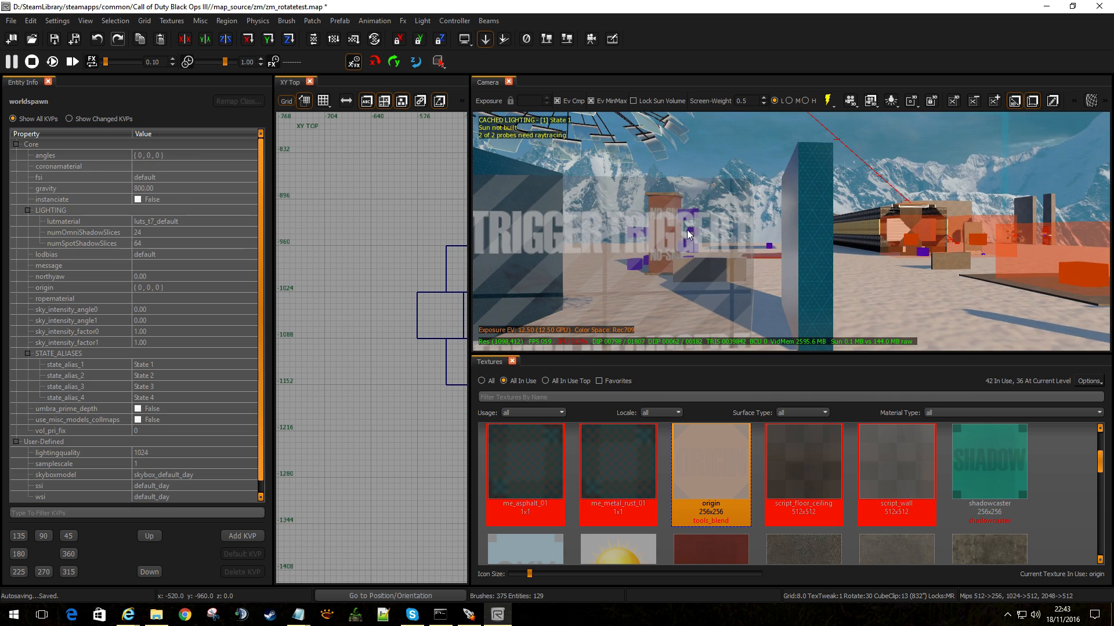
{"action": "left_click", "coordinate": [688, 234]}
{"action": "scroll", "coordinate": [185, 277], "scroll_direction": "down", "scroll_amount": 1}
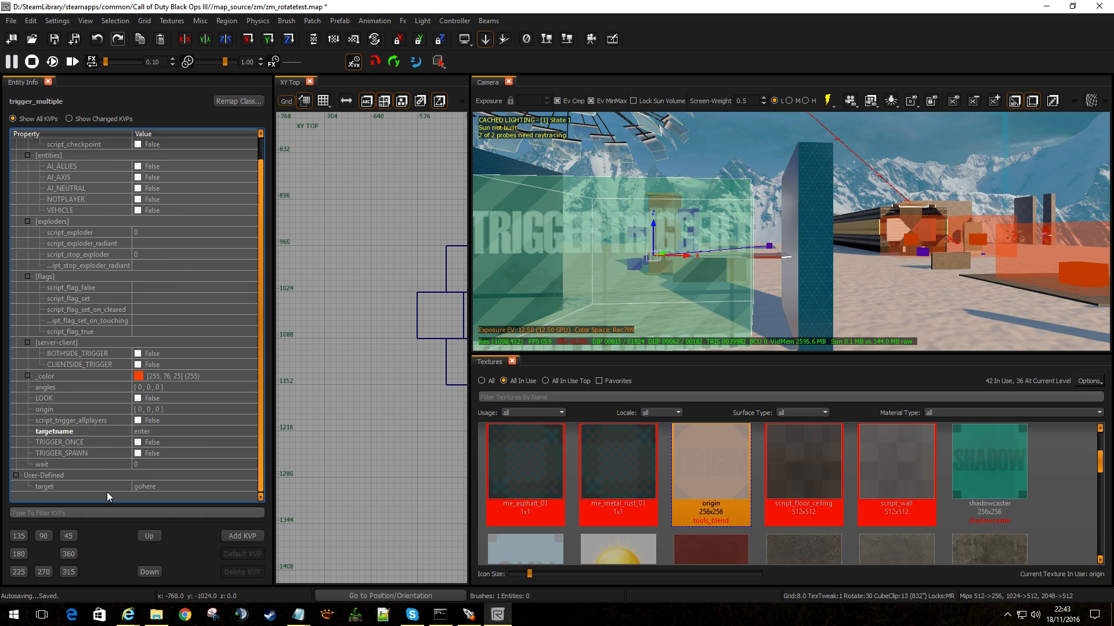
{"action": "right_click_drag", "start_coordinate": [660, 277], "coordinate": [709, 264]}
{"action": "key", "text": "Escape"}
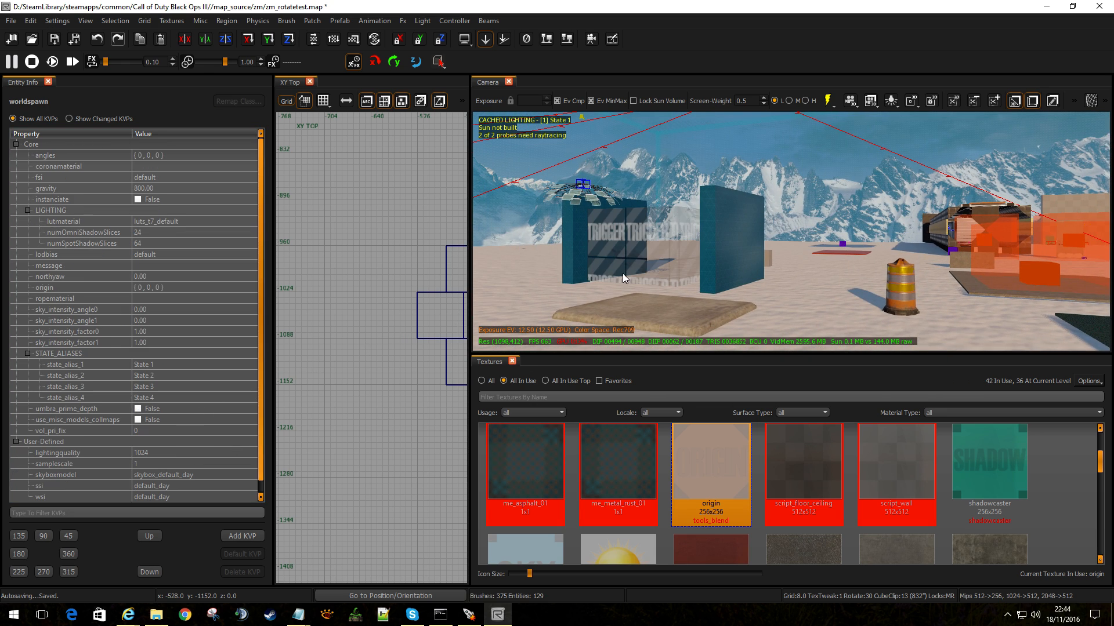
{"action": "left_click", "coordinate": [636, 264], "text": "shift"}
{"action": "double_click", "coordinate": [194, 454]}
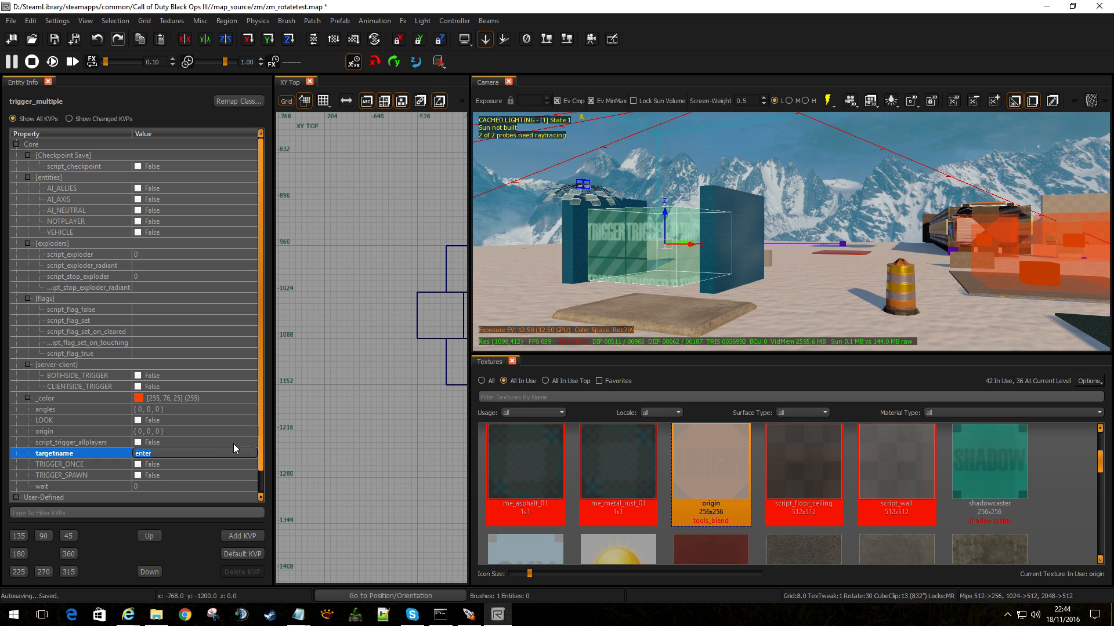
Step: Switch to File Explorer and go to the zm_rotatetest map's scripts\zm folder within usermaps
{"action": "left_click", "coordinate": [156, 614]}
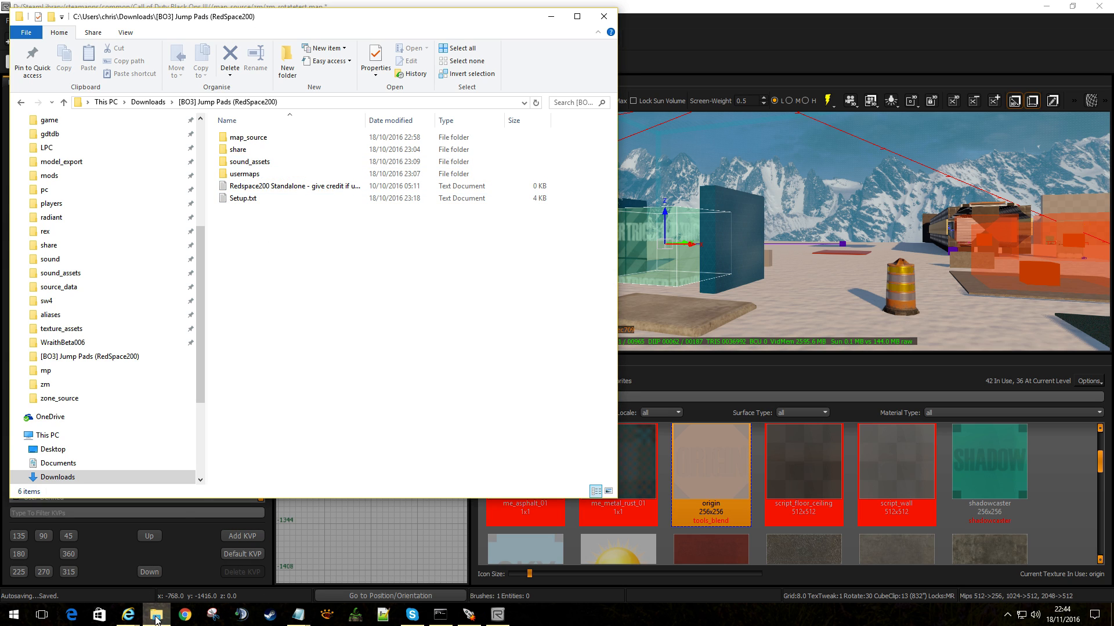
{"action": "scroll", "coordinate": [87, 301], "scroll_direction": "up", "scroll_amount": 3}
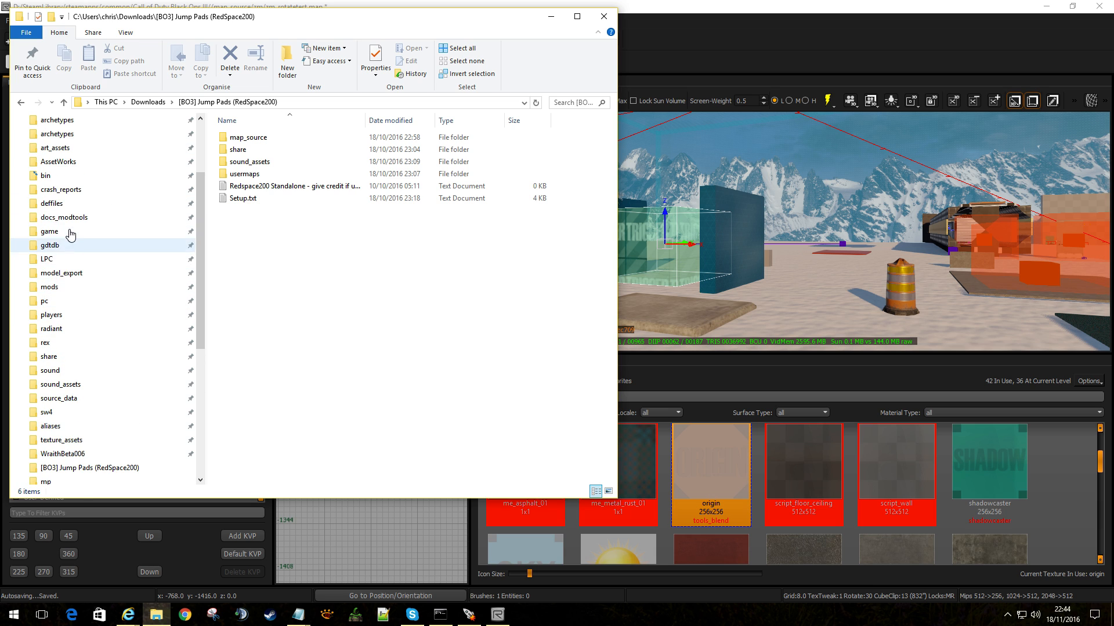
{"action": "scroll", "coordinate": [70, 234], "scroll_direction": "up", "scroll_amount": 1}
{"action": "left_click", "coordinate": [68, 148]}
{"action": "left_click", "coordinate": [271, 150]}
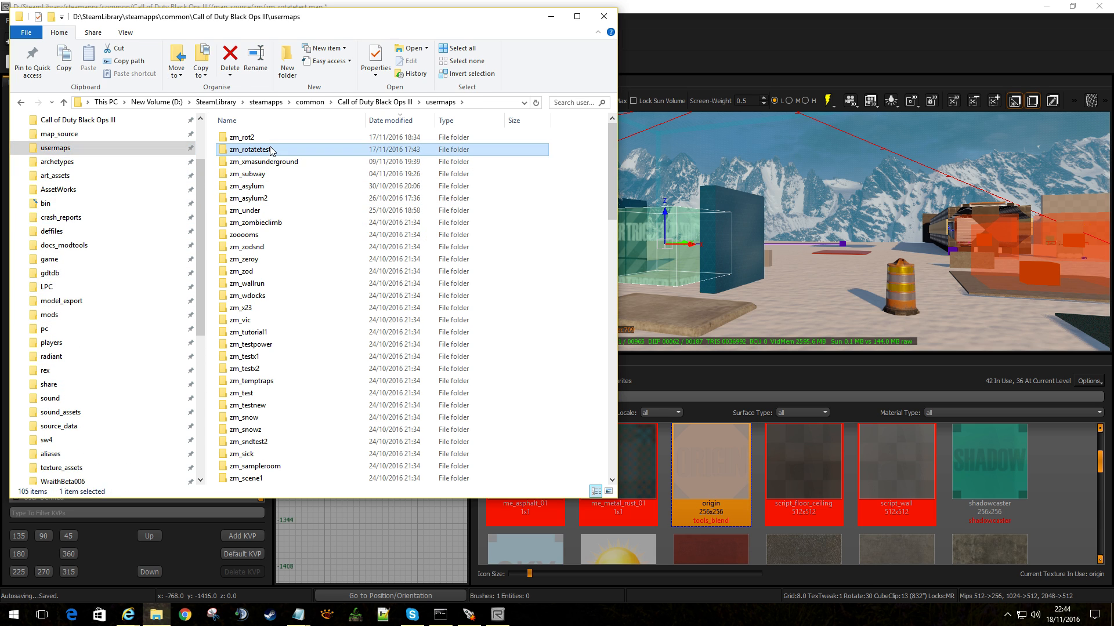
{"action": "double_click", "coordinate": [271, 150]}
{"action": "double_click", "coordinate": [251, 150]}
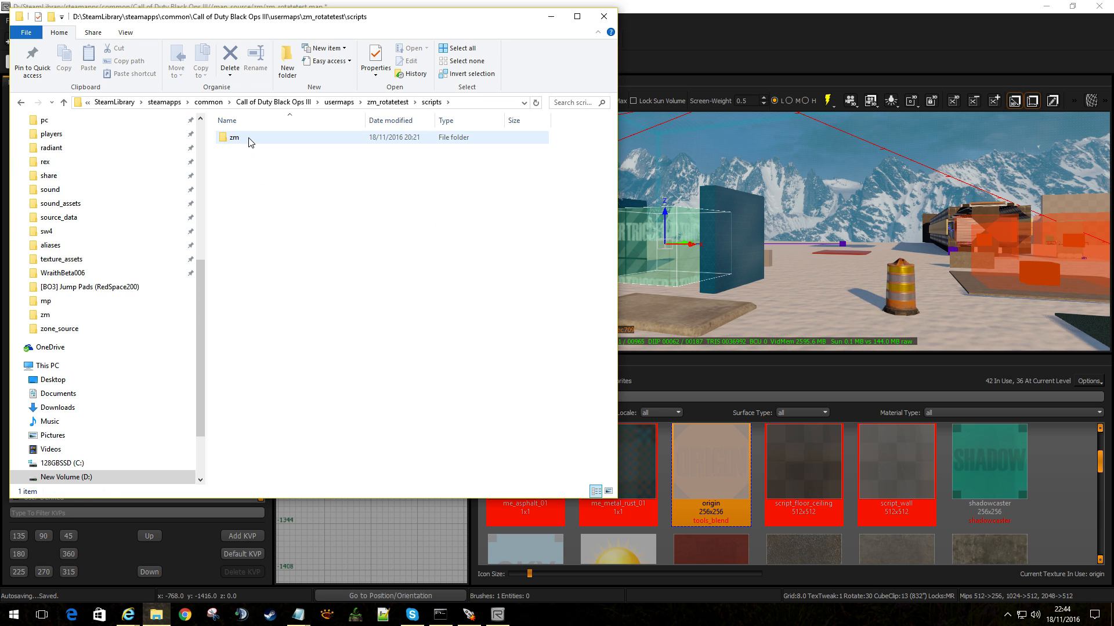
{"action": "double_click", "coordinate": [251, 143]}
Step: Open mp_tele.gsc and match the "enter" targetname in its main function to the trigger, returning to the Radiant map
{"action": "double_click", "coordinate": [302, 187]}
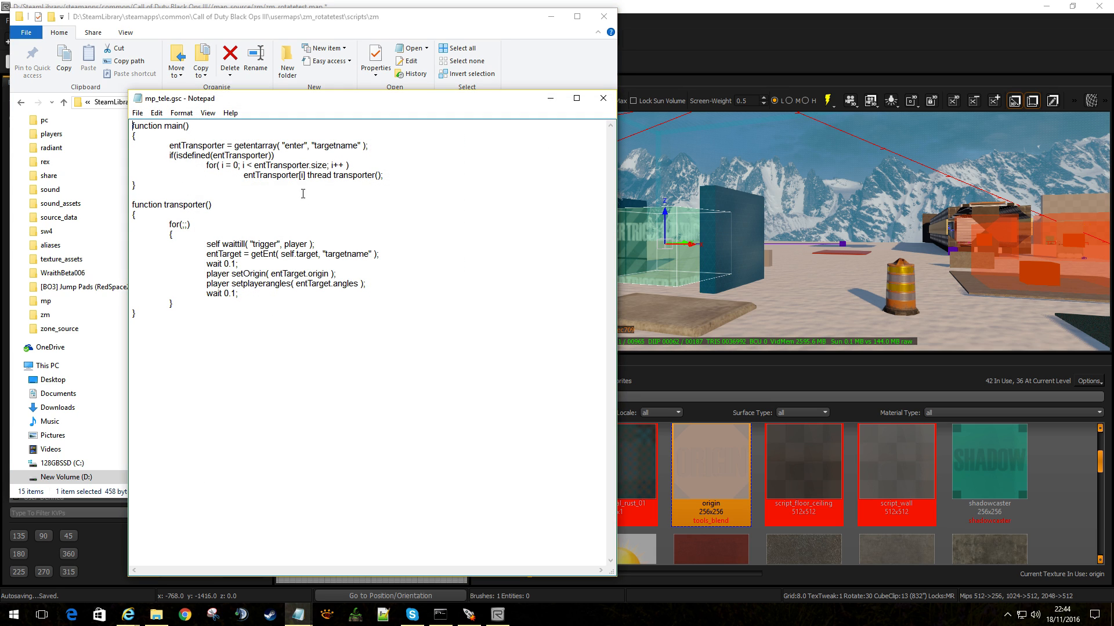
{"action": "left_click_drag", "start_coordinate": [305, 145], "coordinate": [287, 145]}
{"action": "left_click", "coordinate": [804, 276]}
{"action": "key", "text": "Escape"}
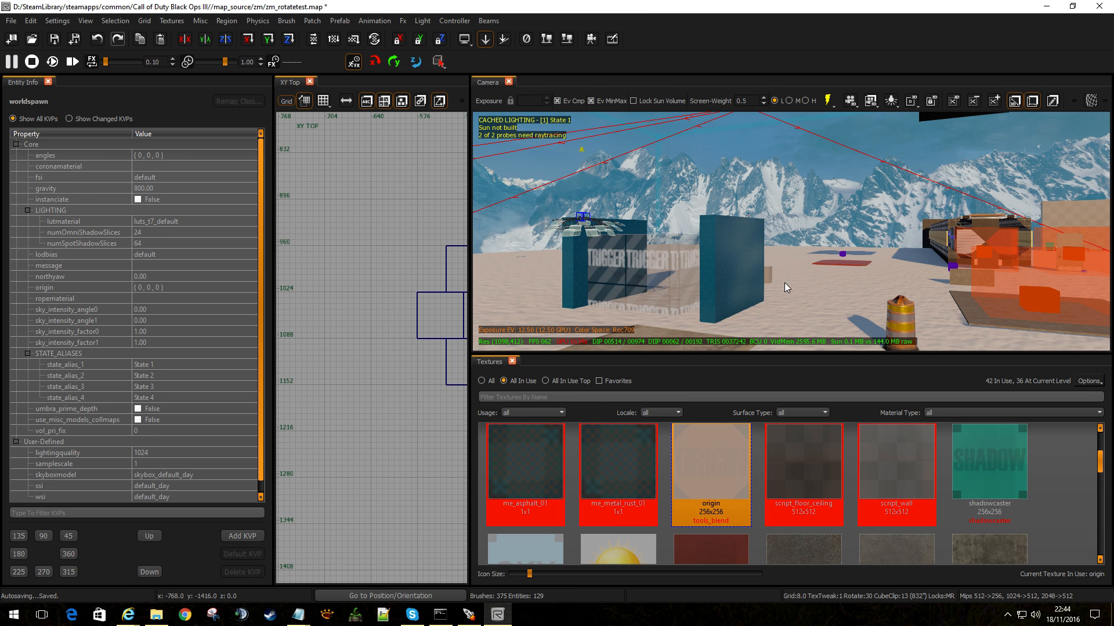
Step: Inspect the key values of the elevator's trigger_box, including its targetname and dimensions
{"action": "right_click_drag", "start_coordinate": [784, 283], "coordinate": [795, 294]}
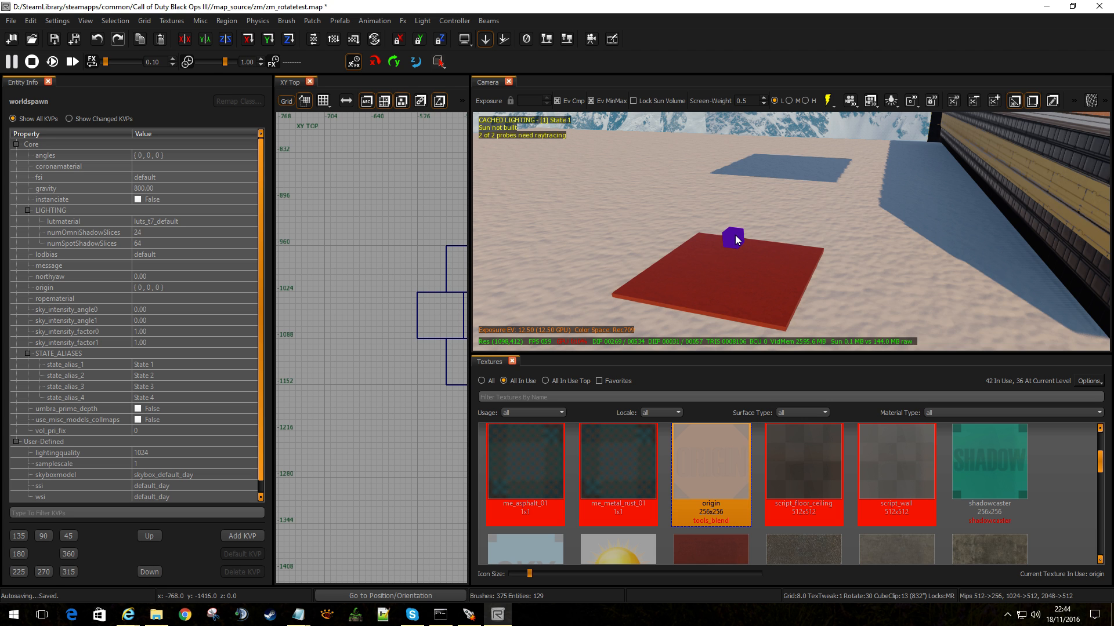
{"action": "right_click_drag", "start_coordinate": [736, 240], "coordinate": [787, 257]}
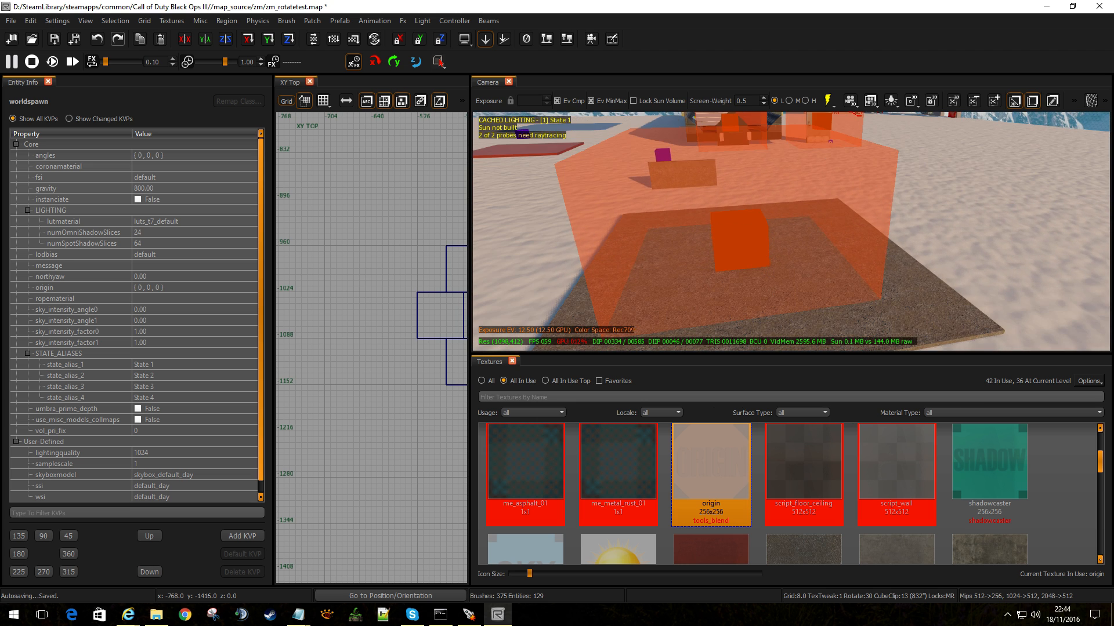
{"action": "left_click", "coordinate": [743, 234]}
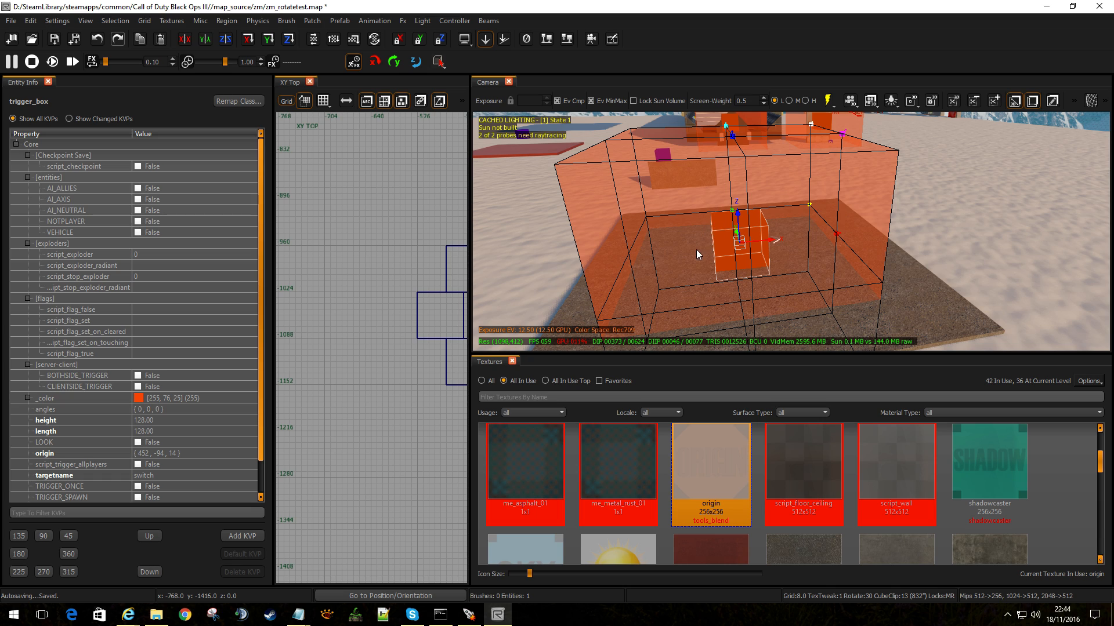
{"action": "scroll", "coordinate": [181, 348], "scroll_direction": "down", "scroll_amount": 1}
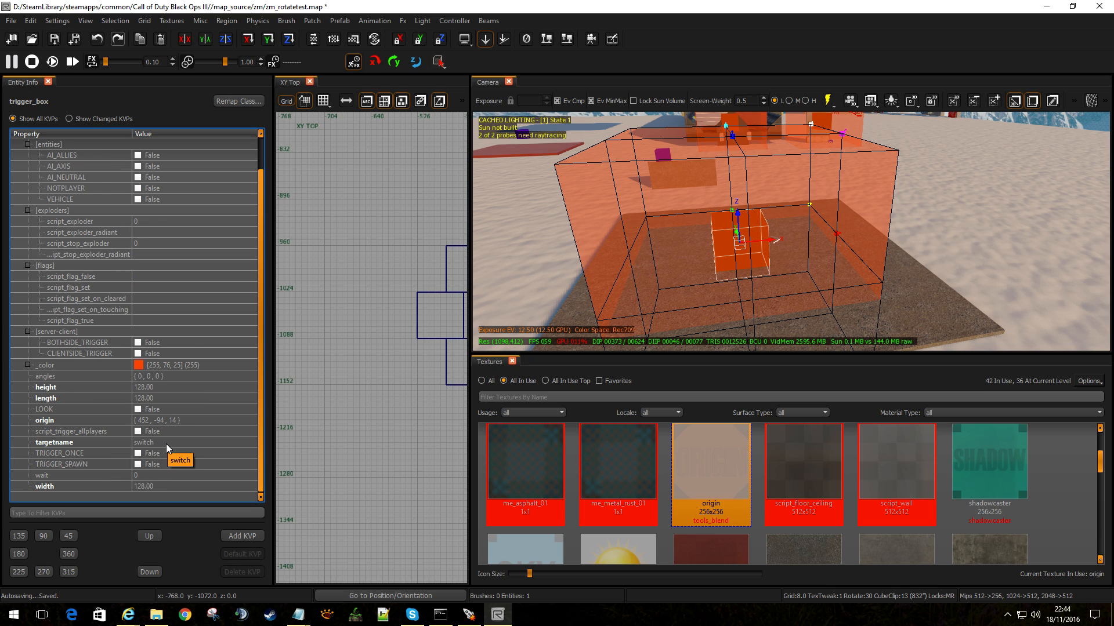
{"action": "key", "text": "Escape"}
Step: Compare the elevator platform's script_brushmodel targetname with its trigger_box, and show the Entity Browser for the platform's entity type
{"action": "right_click_drag", "start_coordinate": [631, 263], "coordinate": [659, 235]}
{"action": "left_click", "coordinate": [660, 297]}
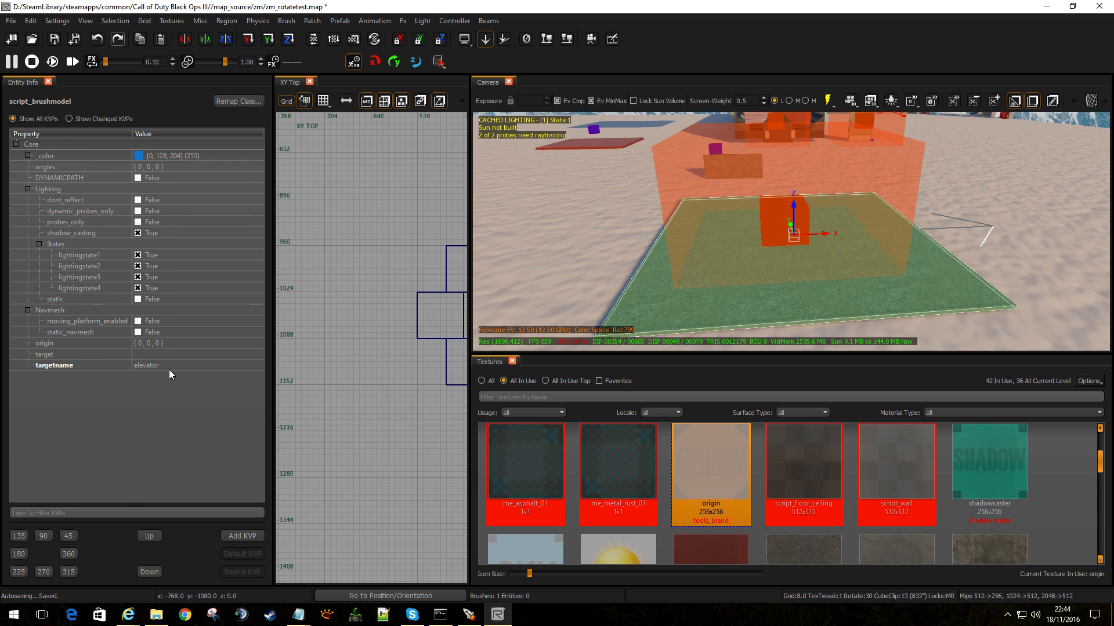
{"action": "left_click", "coordinate": [777, 280]}
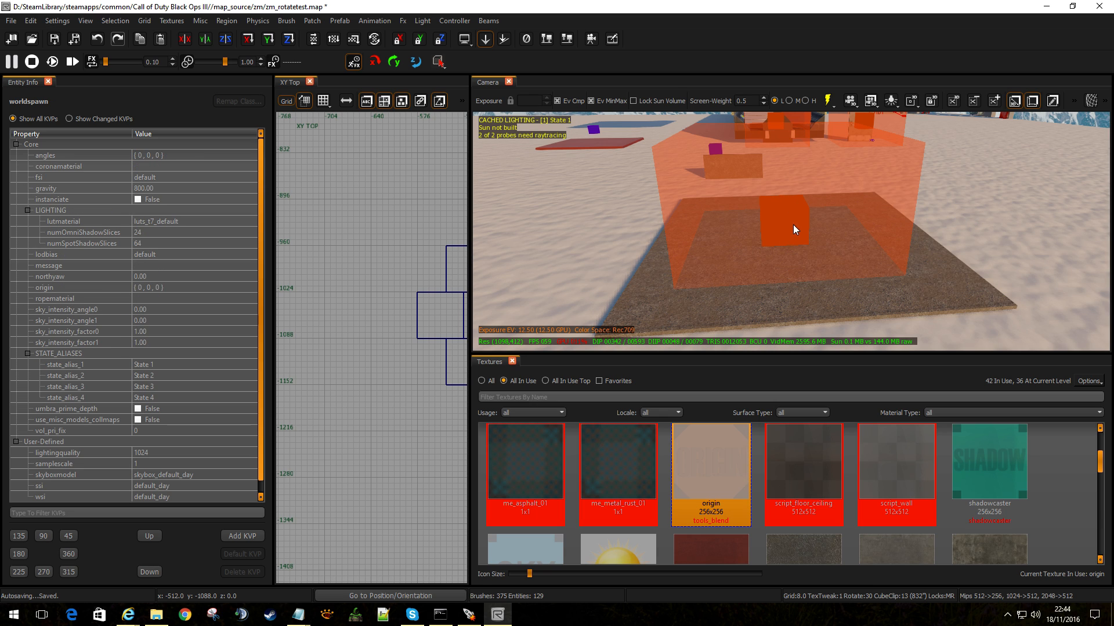
{"action": "left_click", "coordinate": [798, 301]}
{"action": "left_click", "coordinate": [789, 228]}
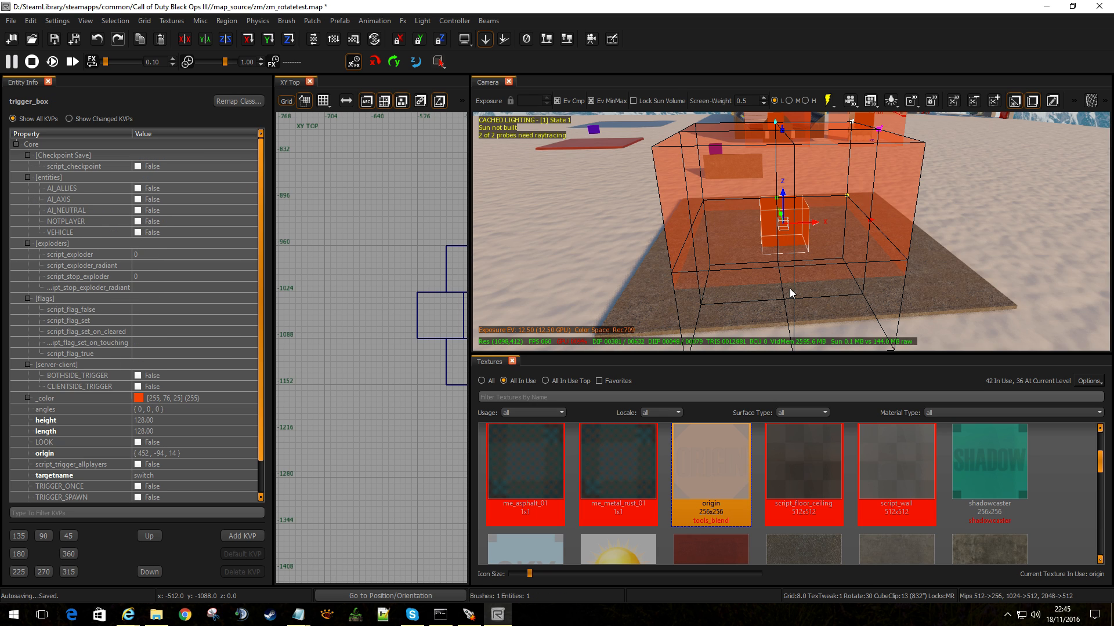
{"action": "left_click", "coordinate": [691, 303]}
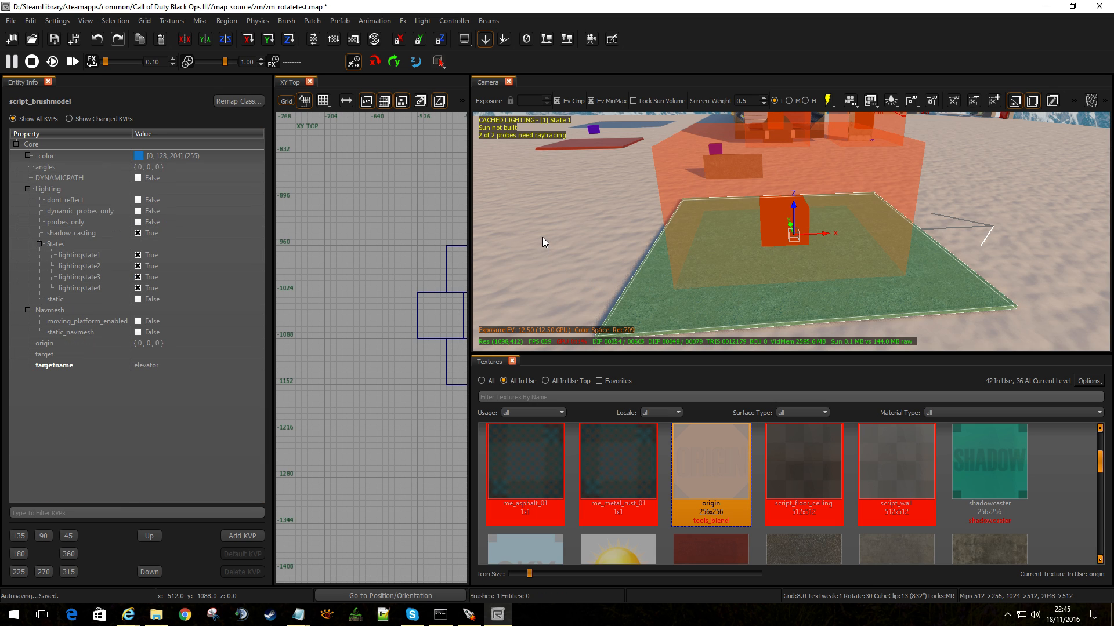
{"action": "key", "text": "b"}
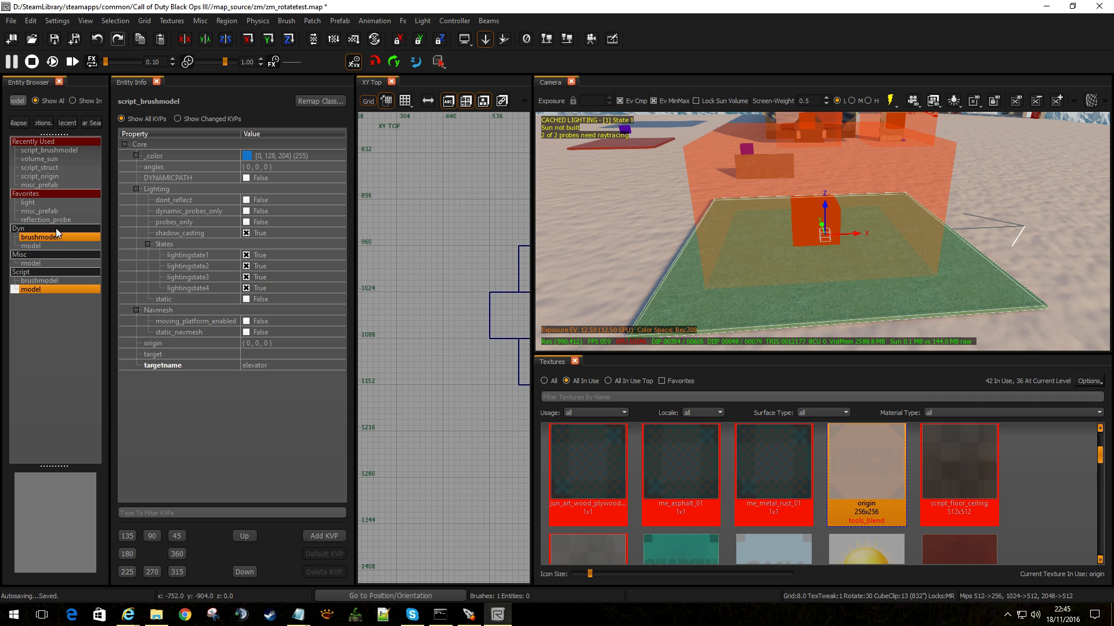
Step: Point out the Script brushmodel type in the Entity Browser and recheck the elevator platform's targetname by reselecting it
{"action": "left_click", "coordinate": [50, 281]}
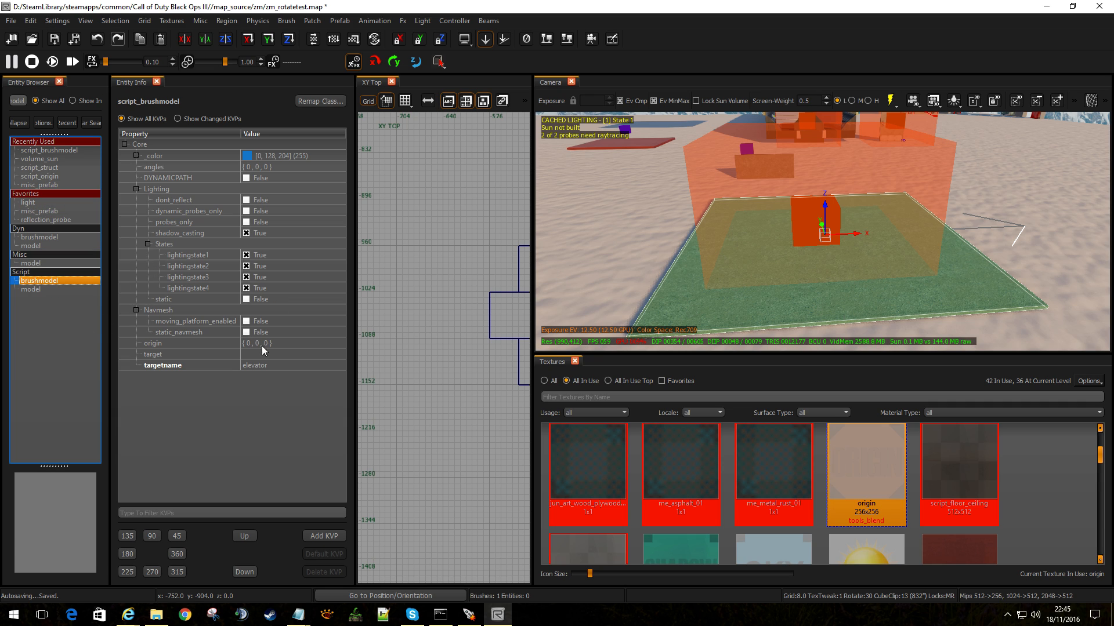
{"action": "key", "text": "Escape"}
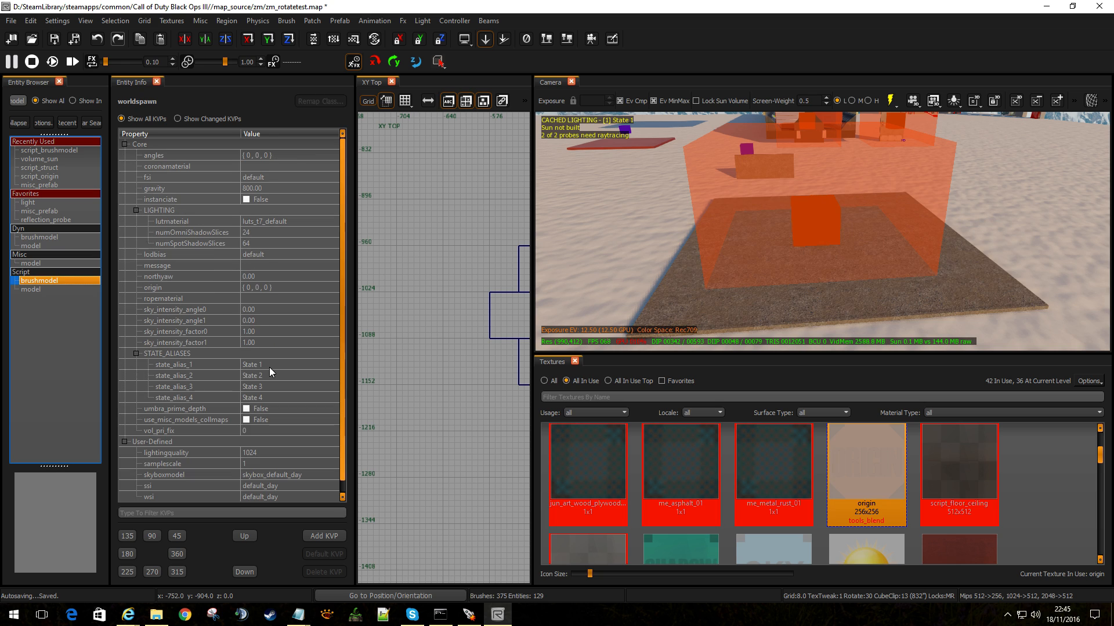
{"action": "left_click", "coordinate": [719, 325], "text": "shift"}
{"action": "key", "text": "Escape"}
{"action": "mouse_move", "coordinate": [787, 239]}
{"action": "right_mouse_down"}
{"action": "mouse_move", "coordinate": [826, 255]}
{"action": "mouse_move", "coordinate": [792, 276]}
{"action": "right_mouse_up"}
{"action": "left_click", "coordinate": [775, 297], "text": "shift"}
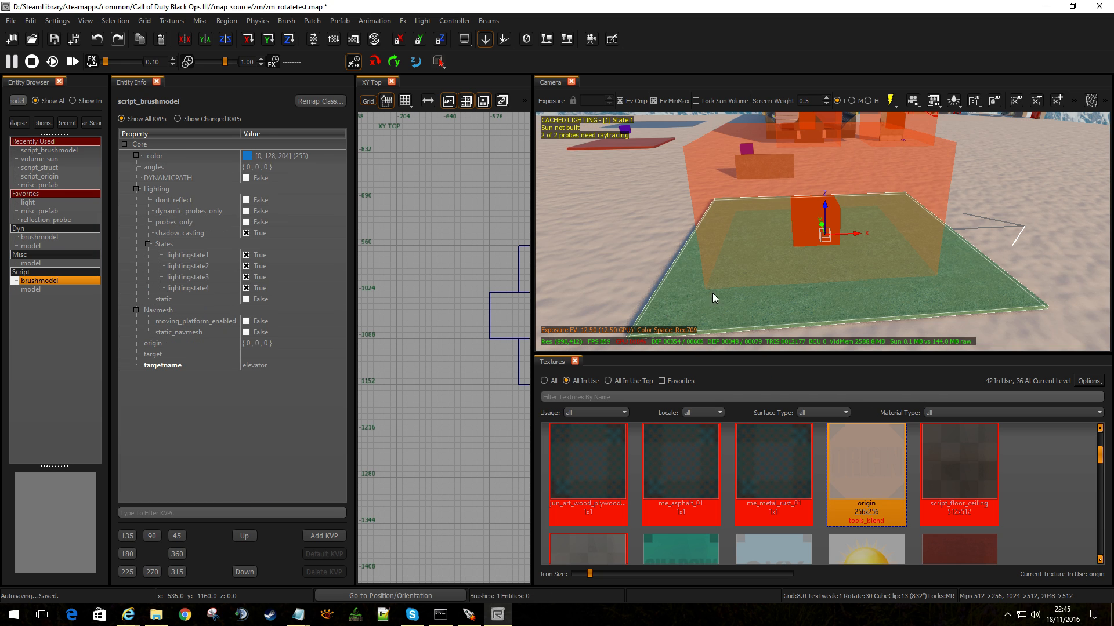
Step: Open mp_elevate.gsc from the map's scripts folder and compare its targetnames with the elevator platform in Radiant, reading through to the elevator_move function
{"action": "left_click", "coordinate": [156, 615]}
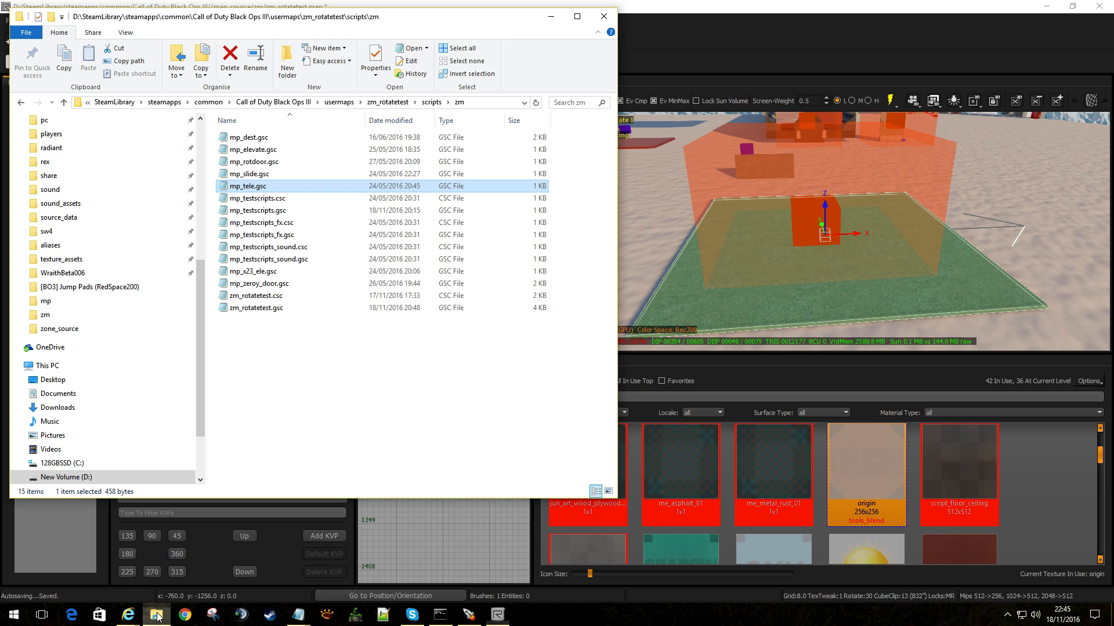
{"action": "double_click", "coordinate": [255, 150]}
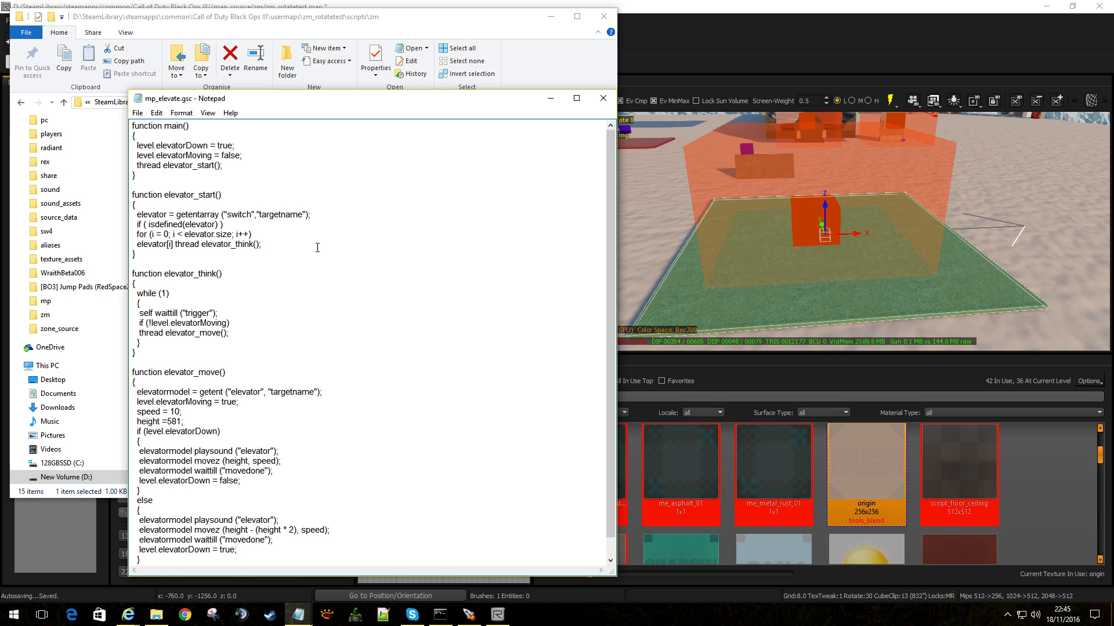
{"action": "left_click", "coordinate": [852, 308]}
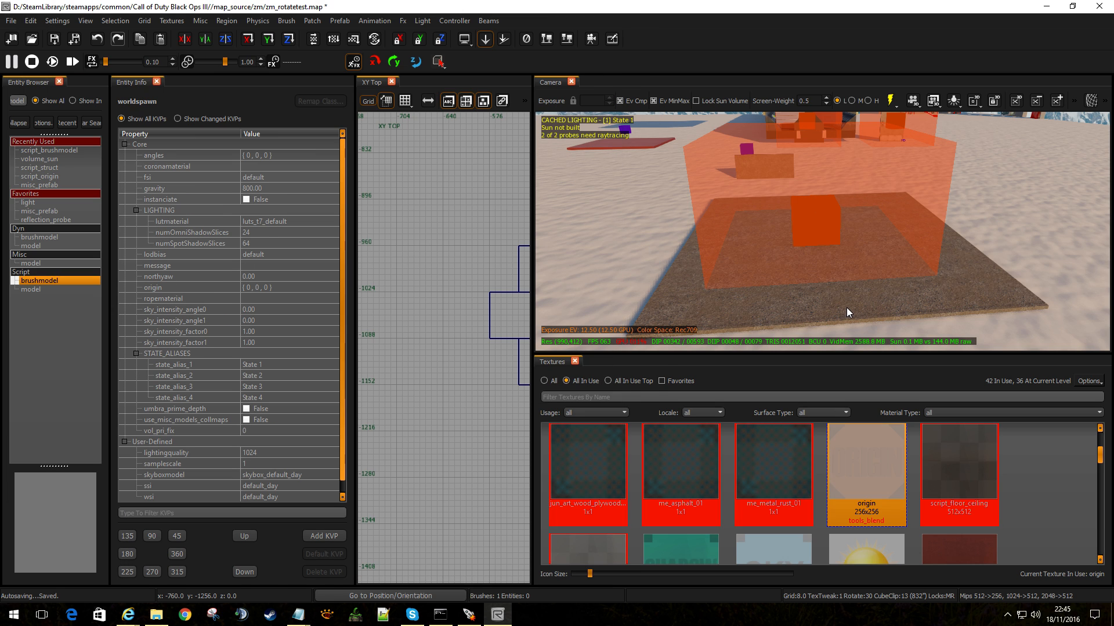
{"action": "left_click", "coordinate": [722, 309]}
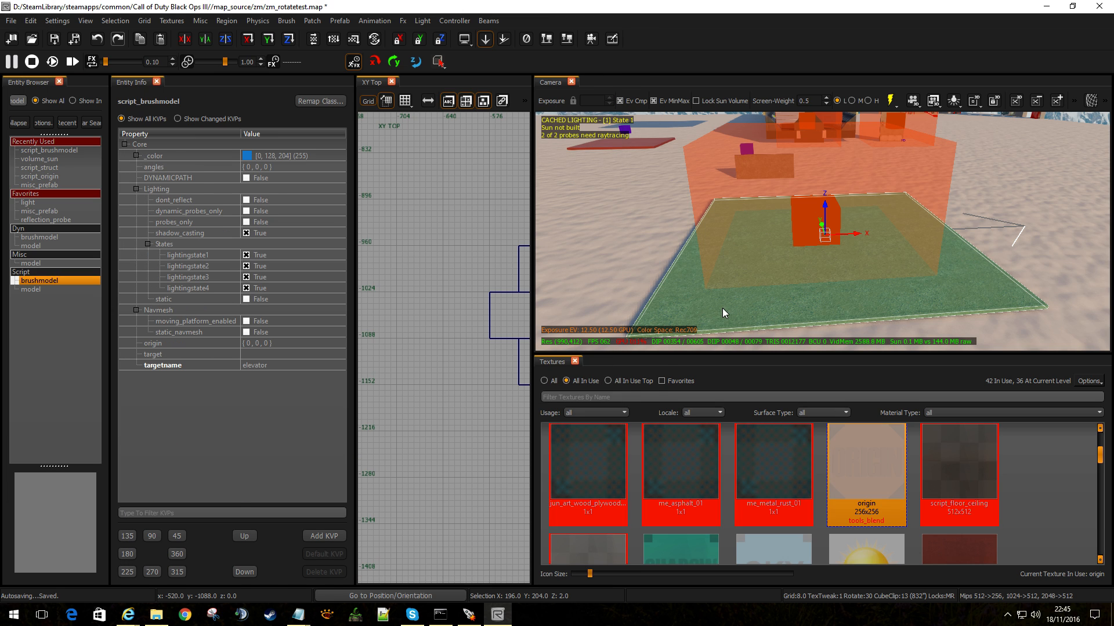
{"action": "key", "text": "Escape"}
{"action": "mouse_move", "coordinate": [298, 615]}
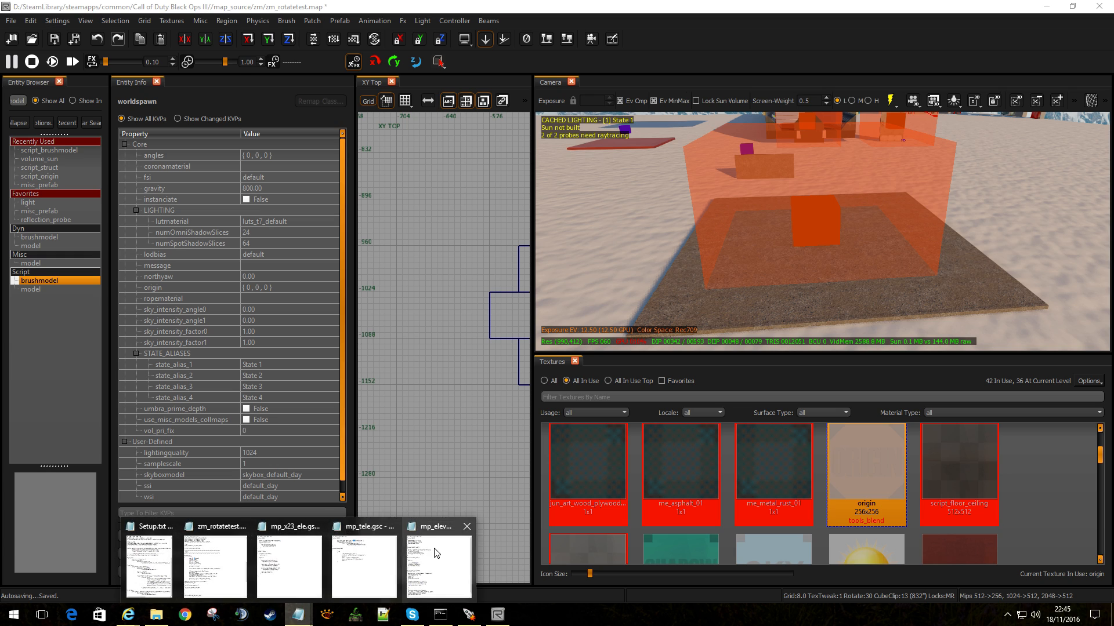
{"action": "left_click", "coordinate": [436, 554]}
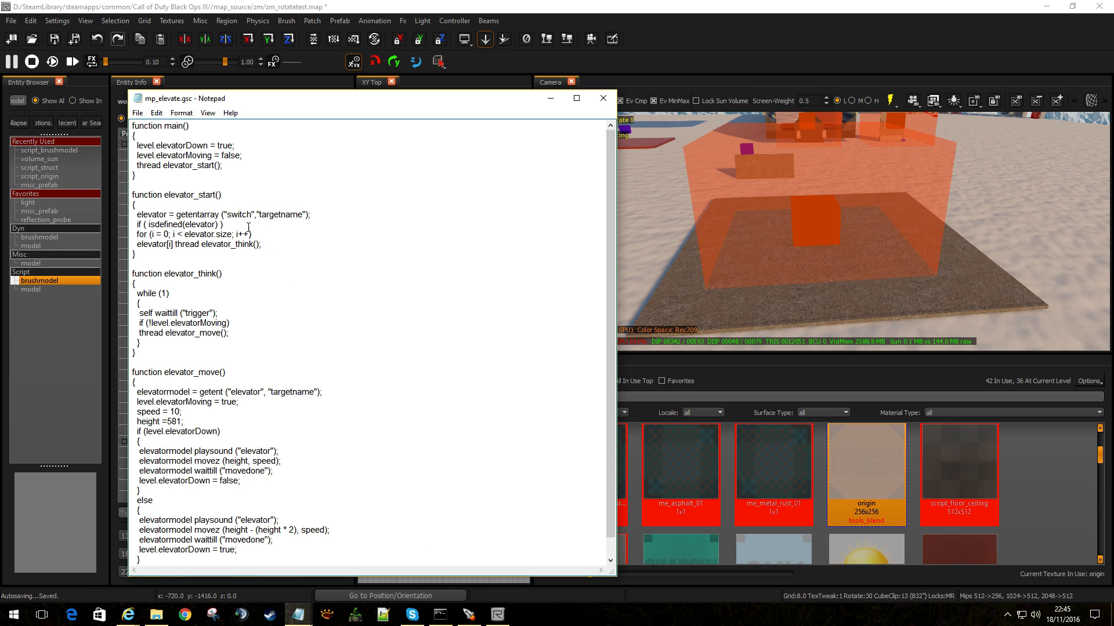
{"action": "scroll", "coordinate": [306, 315], "scroll_direction": "down", "scroll_amount": 1}
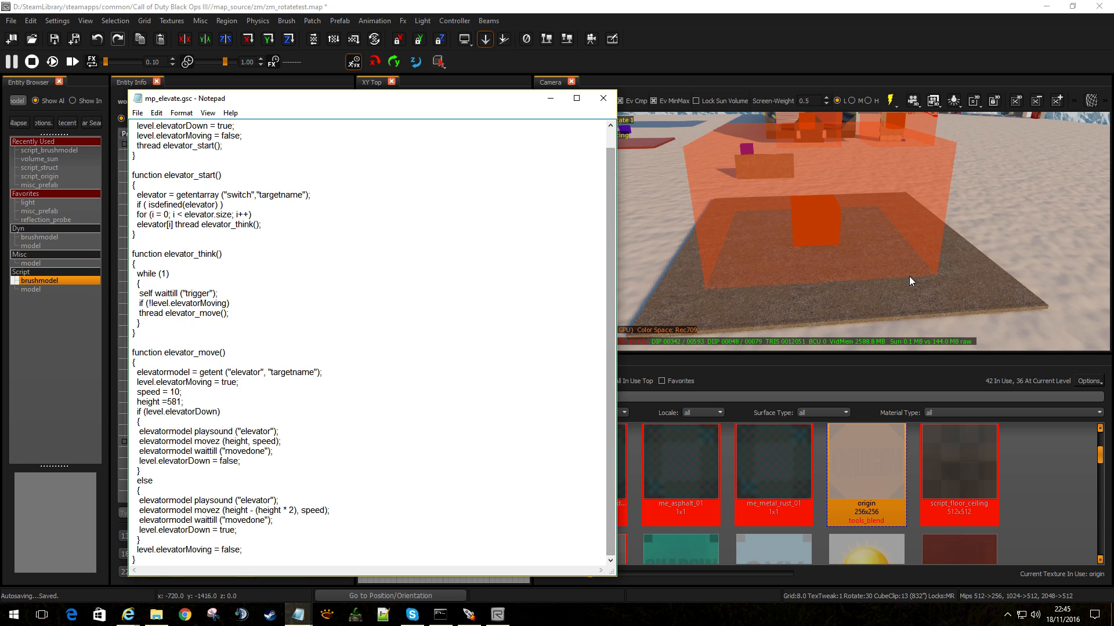
Step: Inspect the targetnames of the elevator's upper and lower trigger_box entities, leaving nothing selected
{"action": "left_click", "coordinate": [889, 274]}
{"action": "right_click_drag", "start_coordinate": [889, 274], "coordinate": [804, 178]}
{"action": "left_click", "coordinate": [804, 180]}
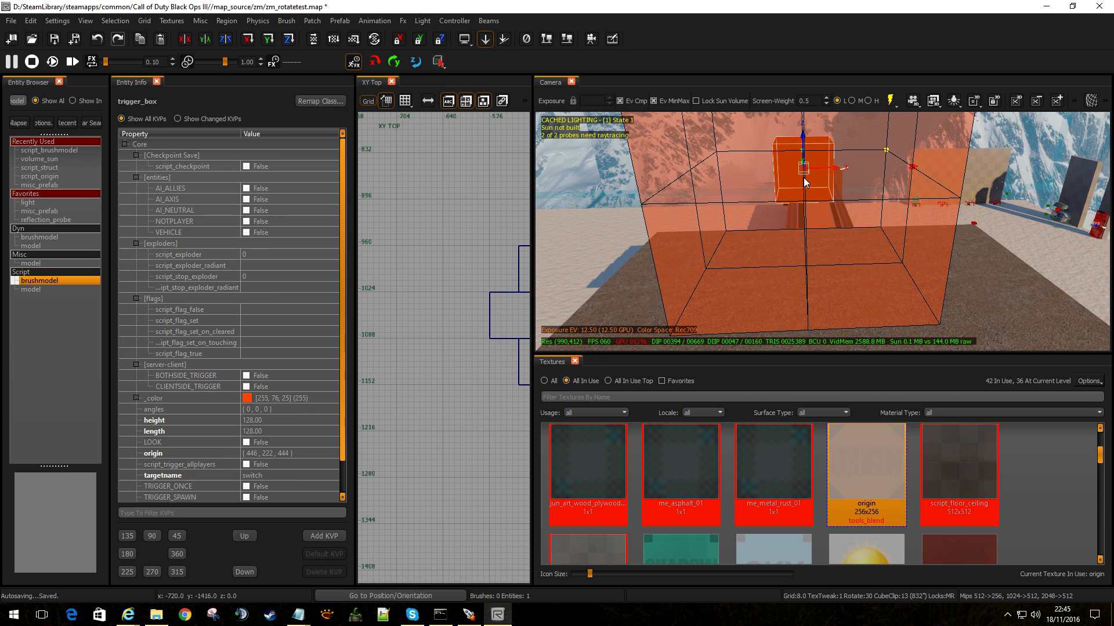
{"action": "scroll", "coordinate": [258, 371], "scroll_direction": "down", "scroll_amount": 1}
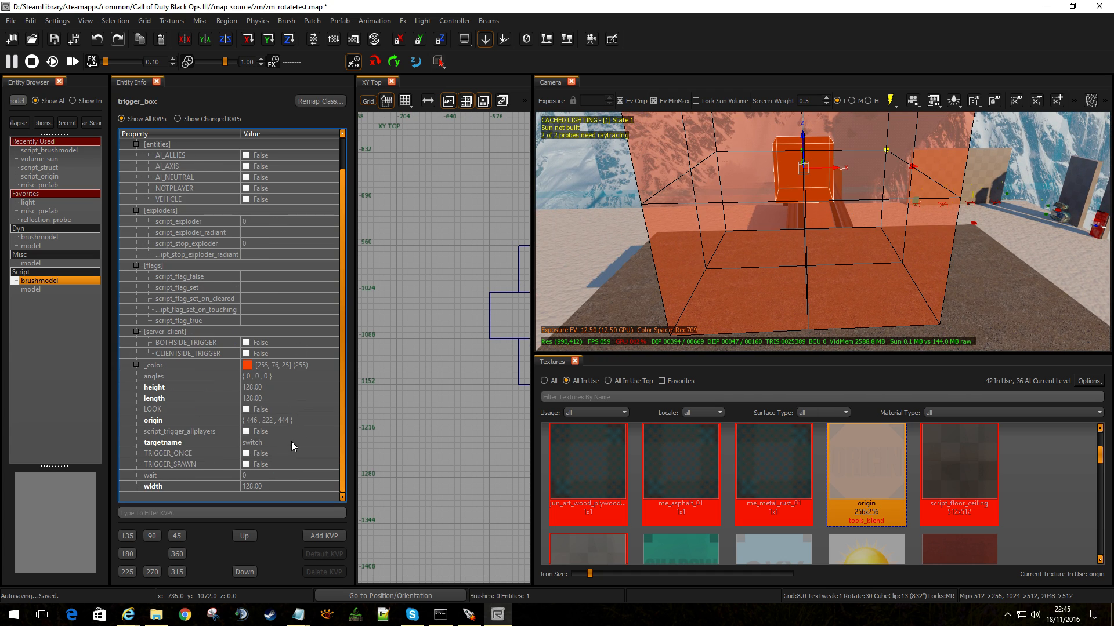
{"action": "key", "text": "Escape"}
{"action": "right_click_drag", "start_coordinate": [751, 305], "coordinate": [836, 289]}
{"action": "left_click", "coordinate": [810, 280], "text": "shift"}
{"action": "scroll", "coordinate": [325, 313], "scroll_direction": "down", "scroll_amount": 2}
{"action": "key", "text": "Escape"}
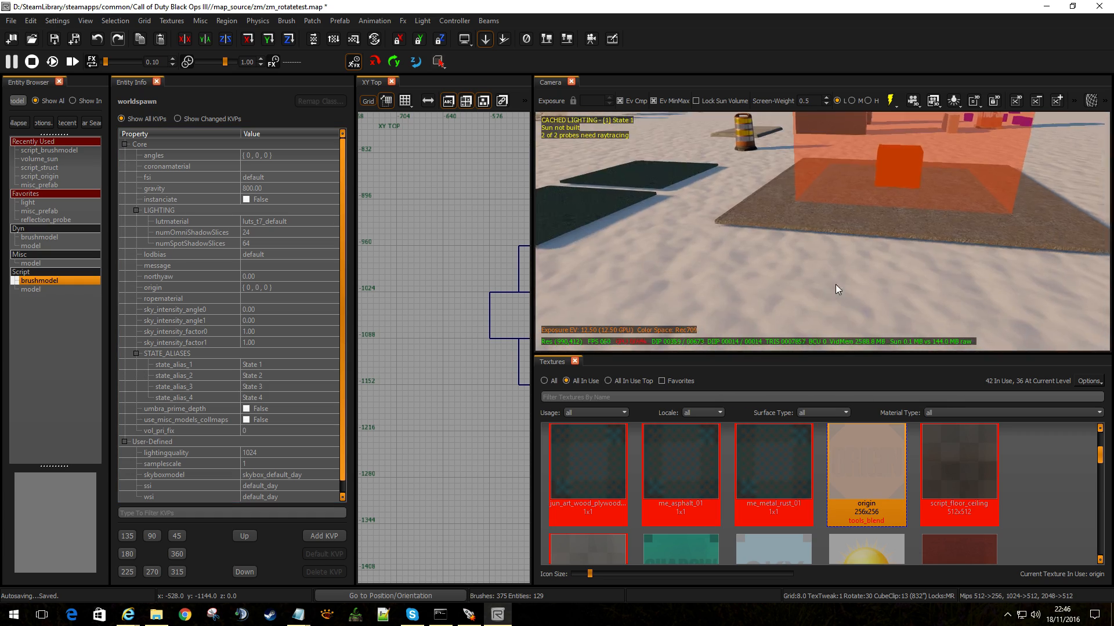
Step: Navigate from the elevator to a close view of the four-panel sliding door
{"action": "right_click_drag", "start_coordinate": [850, 193], "coordinate": [935, 239]}
{"action": "key", "text": "c"}
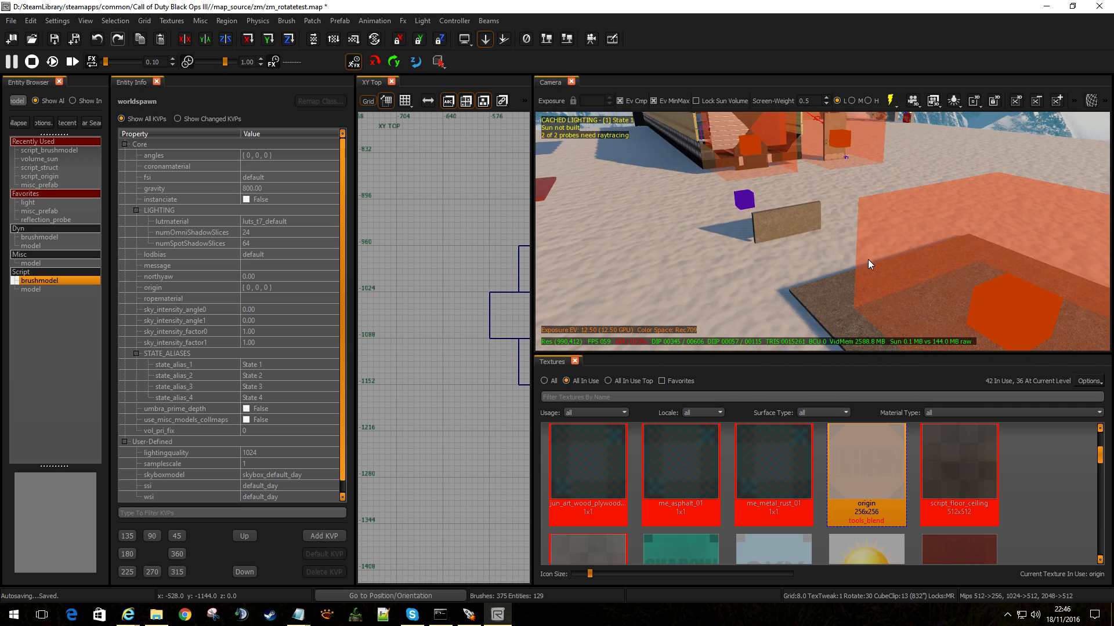
{"action": "right_click_drag", "start_coordinate": [868, 259], "coordinate": [800, 231]}
{"action": "key", "text": "c"}
{"action": "key", "text": "w"}
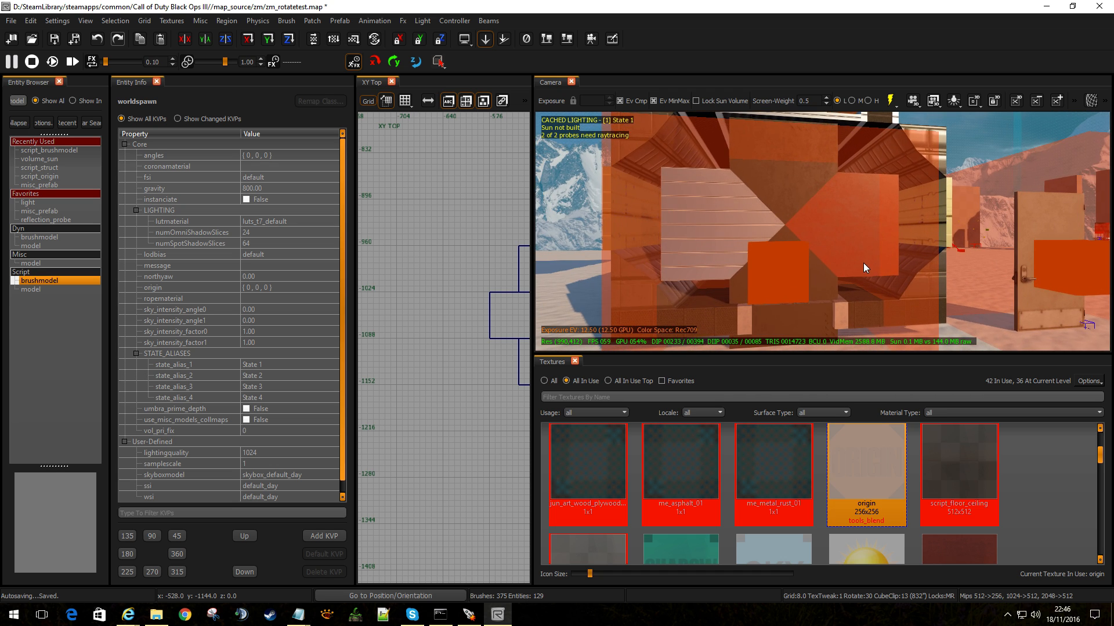
{"action": "key", "text": "w"}
{"action": "right_click_drag", "start_coordinate": [862, 259], "coordinate": [856, 224]}
{"action": "key", "text": "w"}
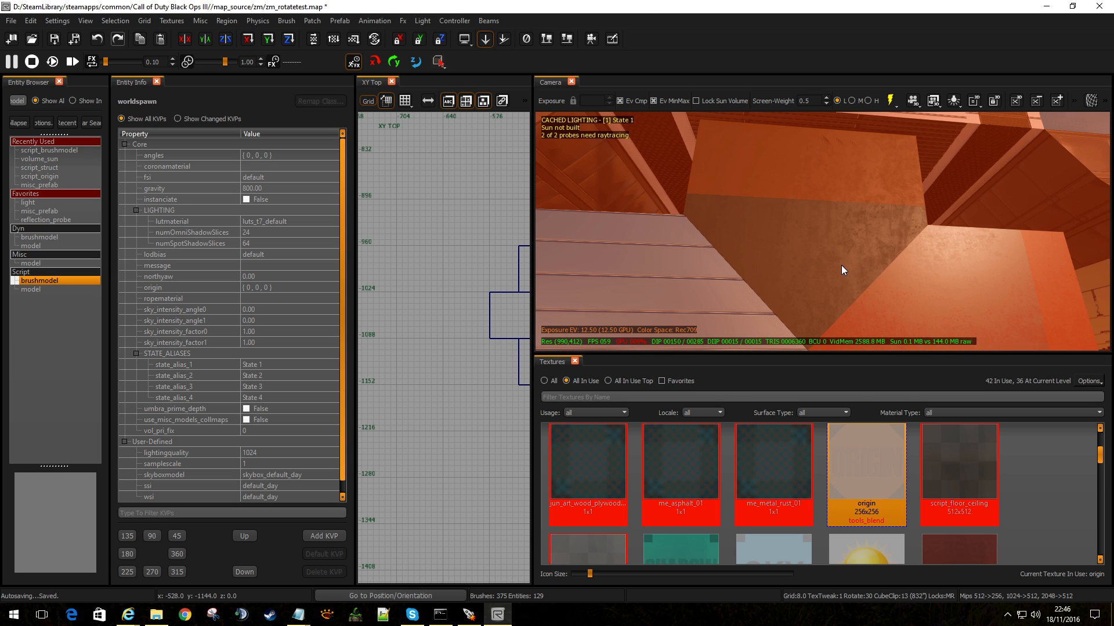
{"action": "right_click_drag", "start_coordinate": [841, 264], "coordinate": [831, 278]}
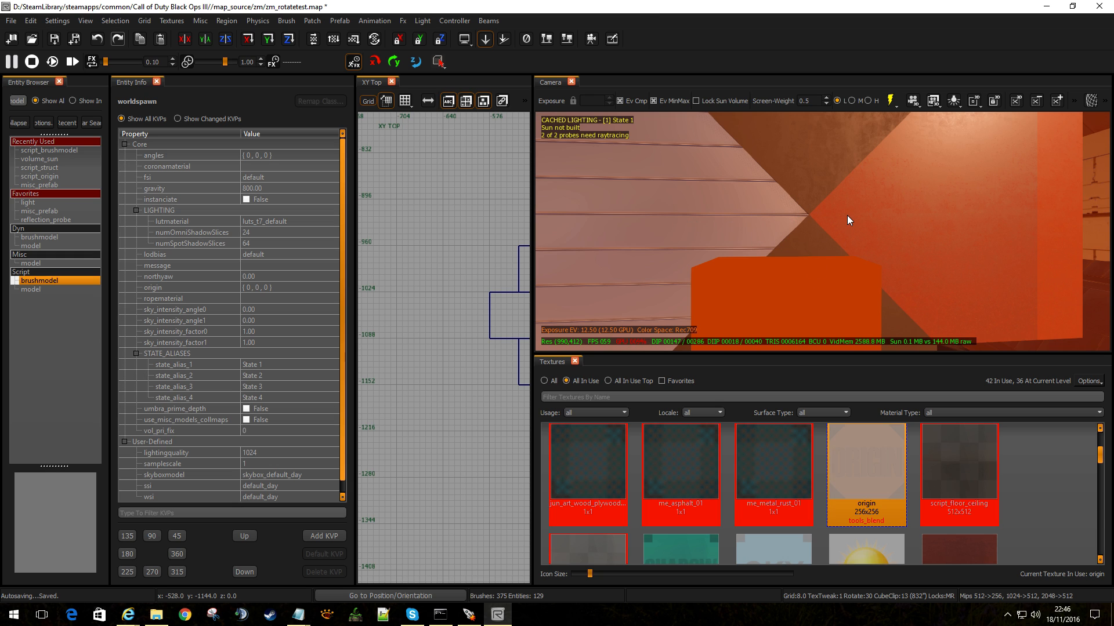
{"action": "right_click_drag", "start_coordinate": [847, 214], "coordinate": [823, 270]}
{"action": "key", "text": "w"}
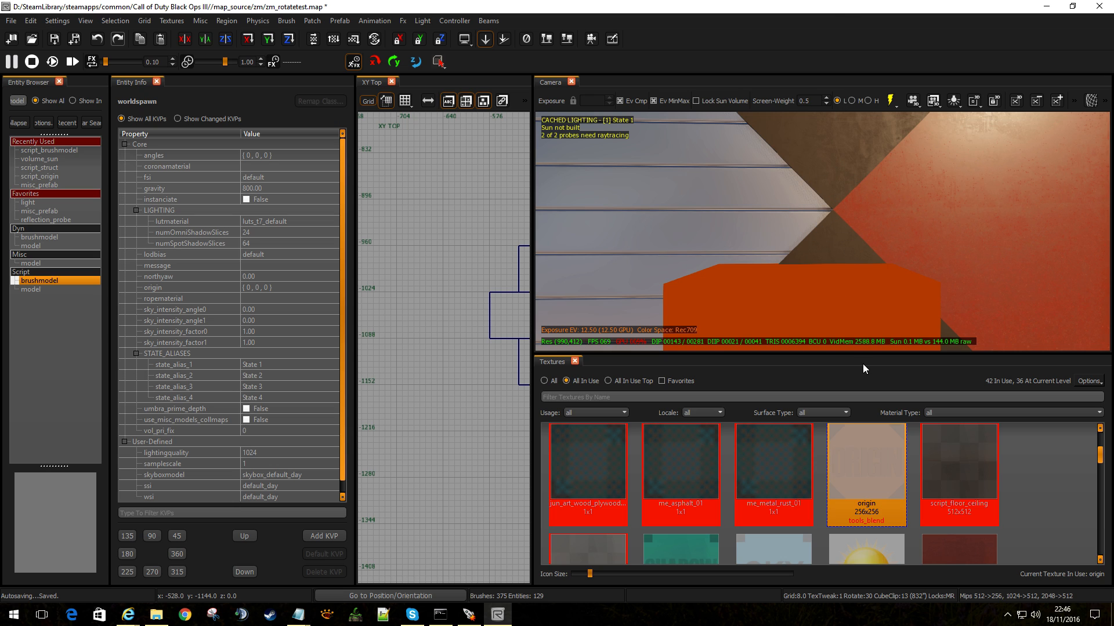
Step: Select each of the four sliding door panels in turn and check their script_brushmodel targetnames
{"action": "left_click", "coordinate": [738, 208]}
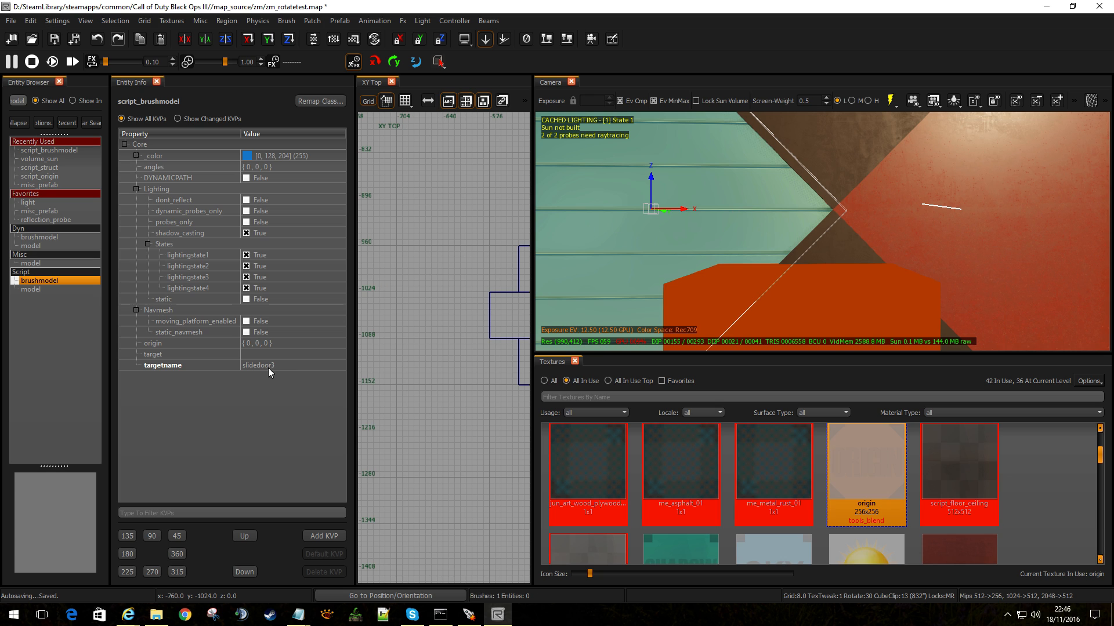
{"action": "key", "text": "Escape"}
{"action": "left_click", "coordinate": [841, 137], "text": "shift"}
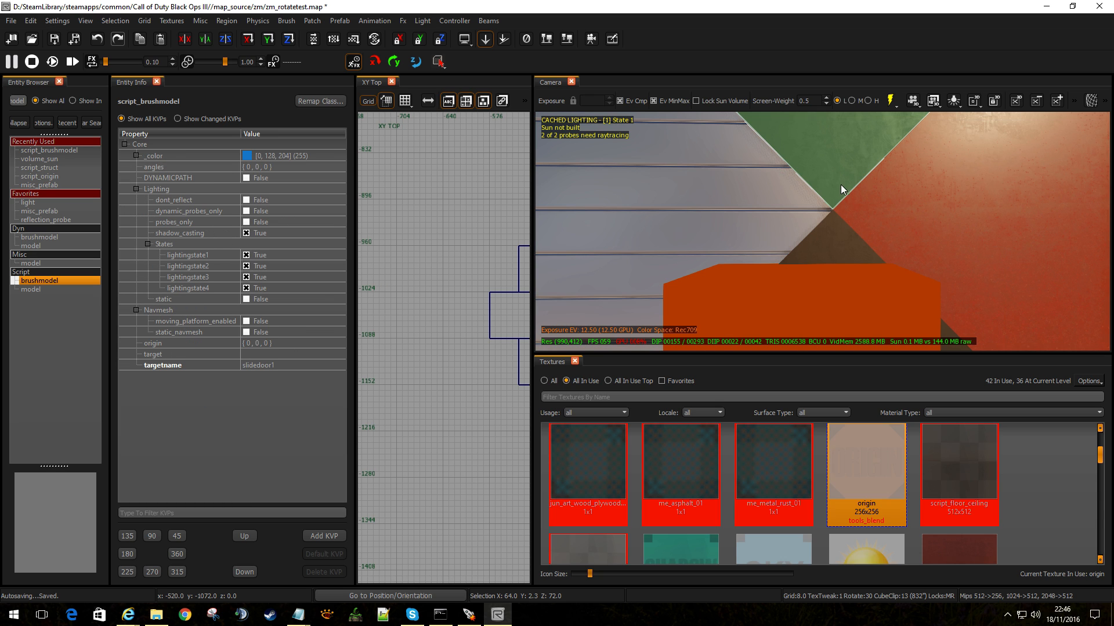
{"action": "key", "text": "Escape"}
{"action": "left_click", "coordinate": [923, 198], "text": "shift"}
{"action": "key", "text": "Escape"}
{"action": "left_click", "coordinate": [828, 242], "text": "shift"}
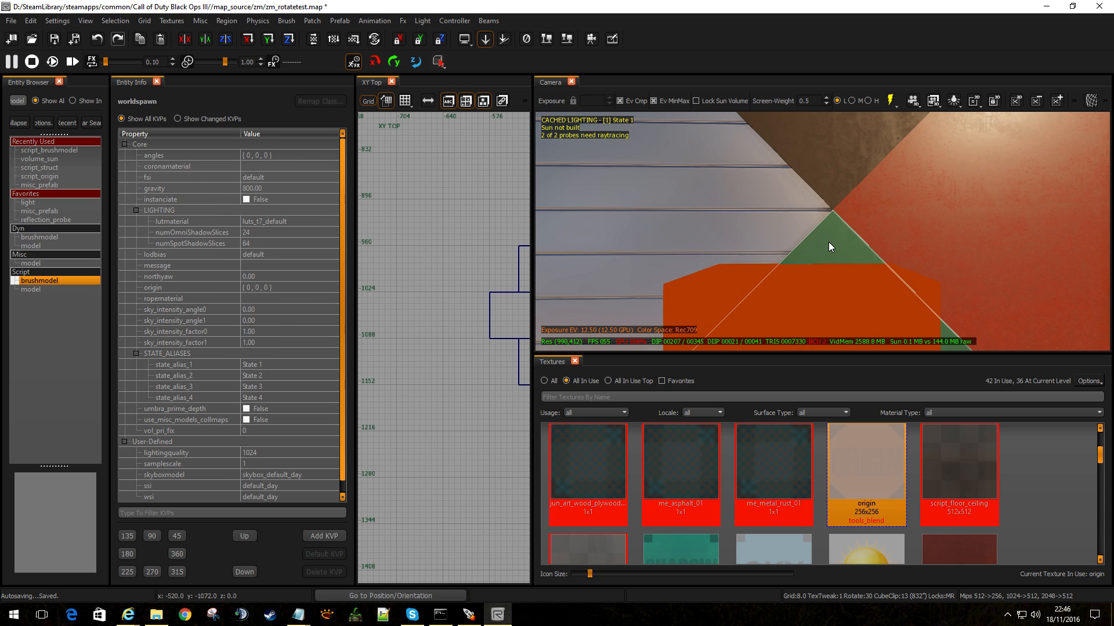
{"action": "key", "text": "Escape"}
Step: Select the trigger_box in front of the sliding door and inspect its targetname and dimensions
{"action": "right_click_drag", "start_coordinate": [822, 230], "coordinate": [813, 266]}
{"action": "left_click", "coordinate": [815, 273], "text": "shift"}
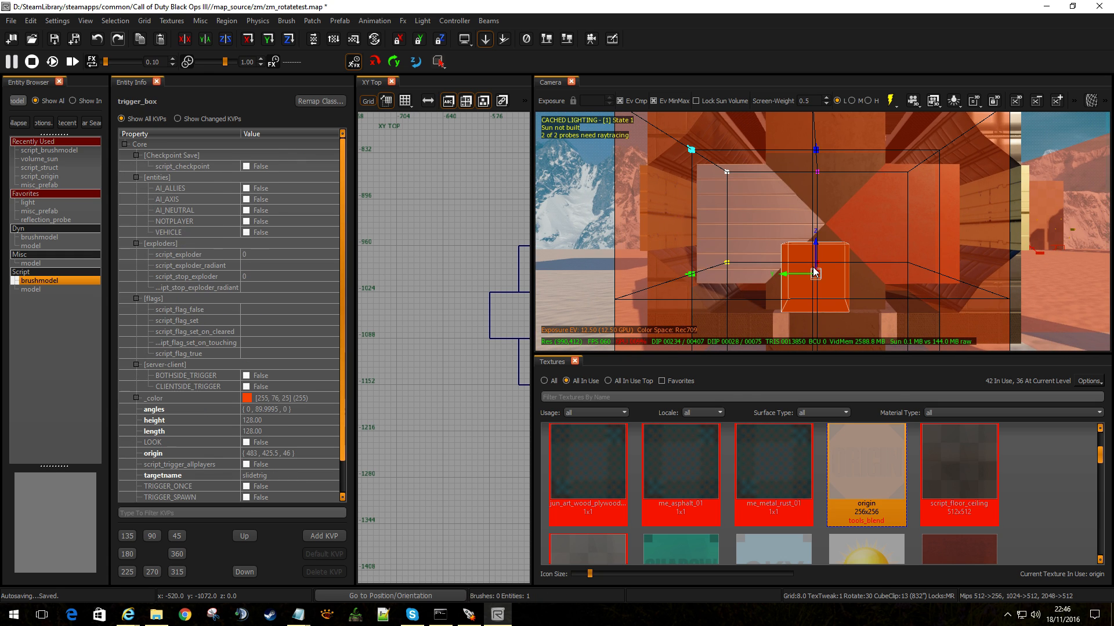
{"action": "scroll", "coordinate": [271, 348], "scroll_direction": "down", "scroll_amount": 1}
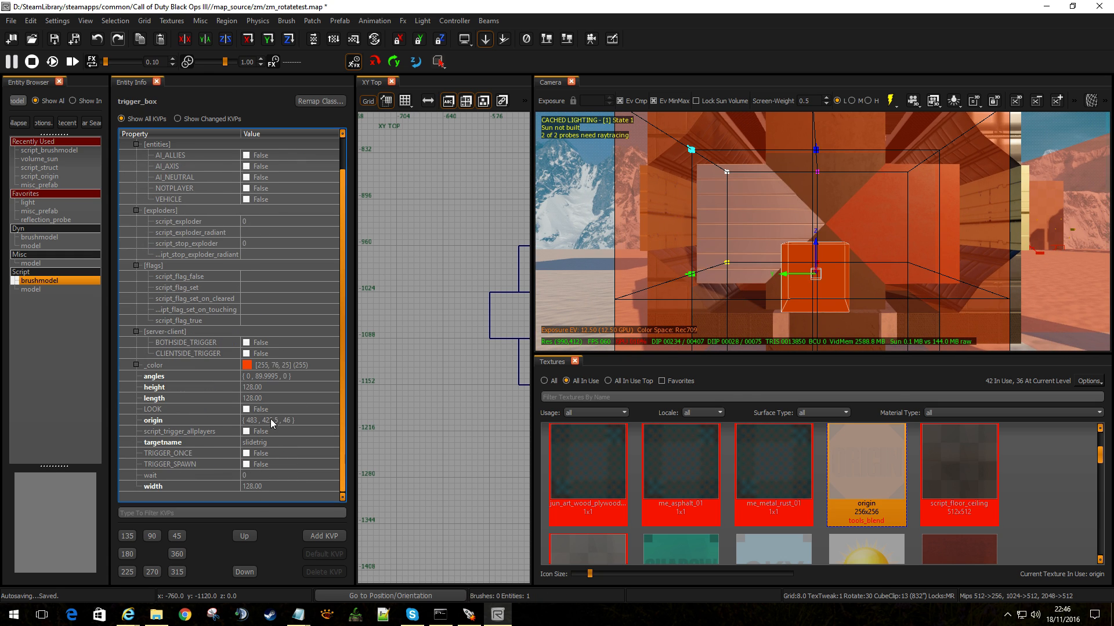
Step: Look through mp_slide.gsc, close it, and open mp_zeroy_door.gsc to examine its door targetnames, trigger and movement lines
{"action": "left_click", "coordinate": [156, 615]}
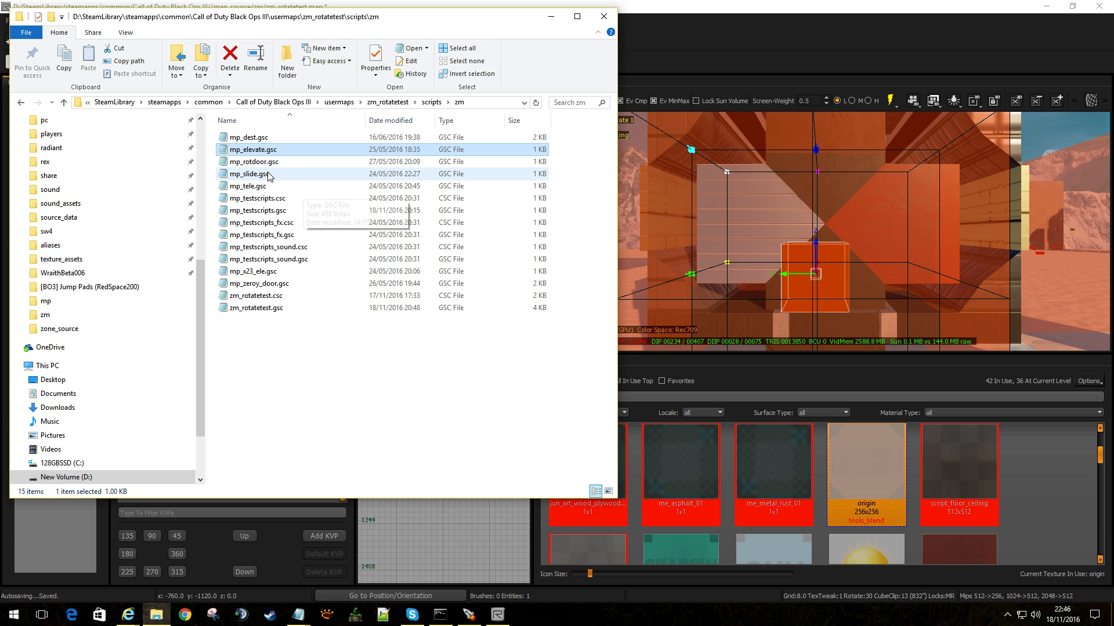
{"action": "double_click", "coordinate": [297, 174]}
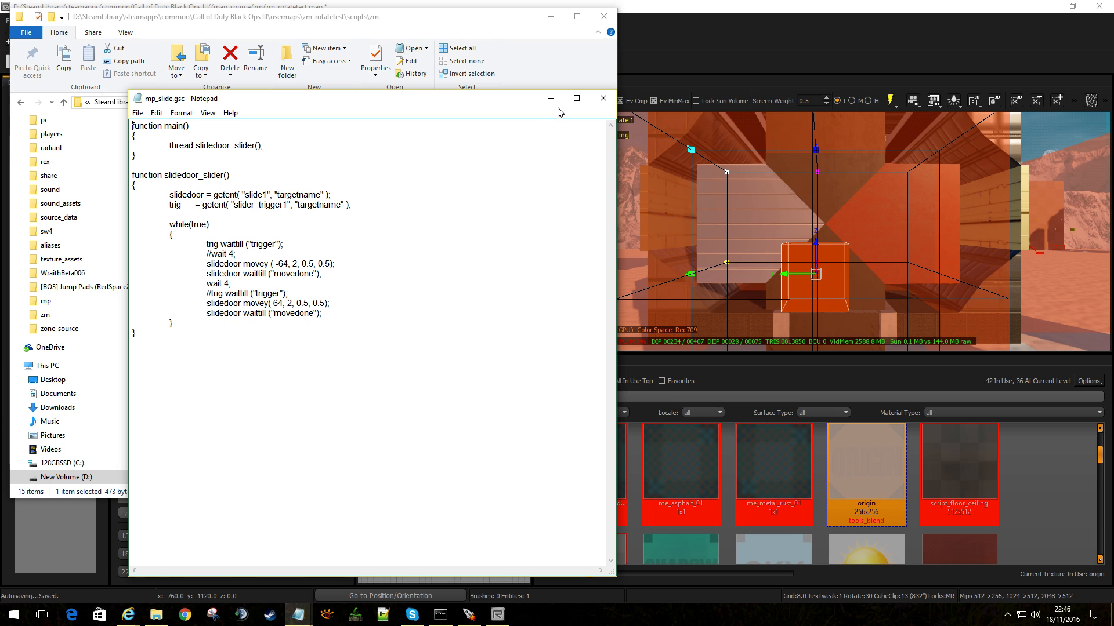
{"action": "left_click", "coordinate": [603, 98]}
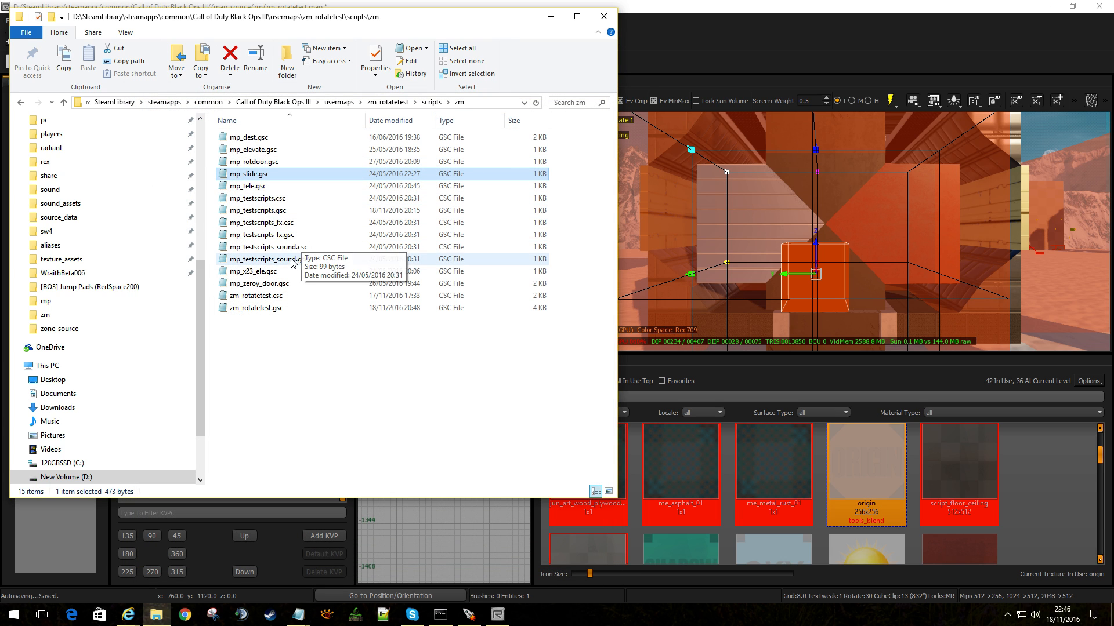
{"action": "double_click", "coordinate": [293, 288]}
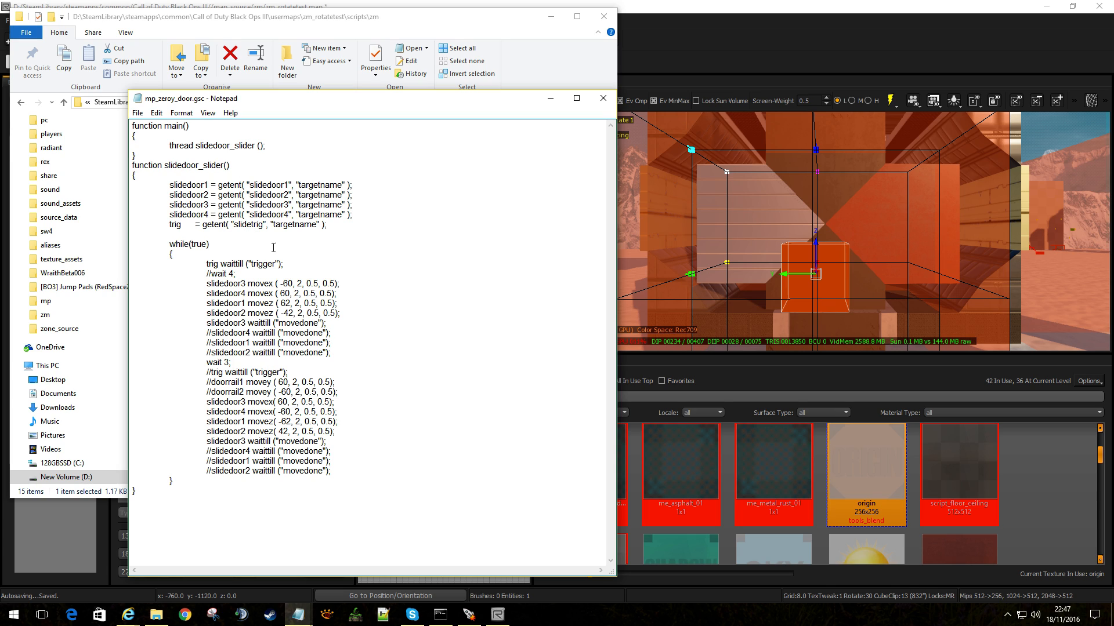
{"action": "left_click_drag", "start_coordinate": [206, 264], "coordinate": [354, 315]}
{"action": "left_click", "coordinate": [357, 308]}
Step: Return to Radiant and inspect the rotating tunnel's script_brushmodel key values and the origin brush at its centre
{"action": "left_click", "coordinate": [824, 279]}
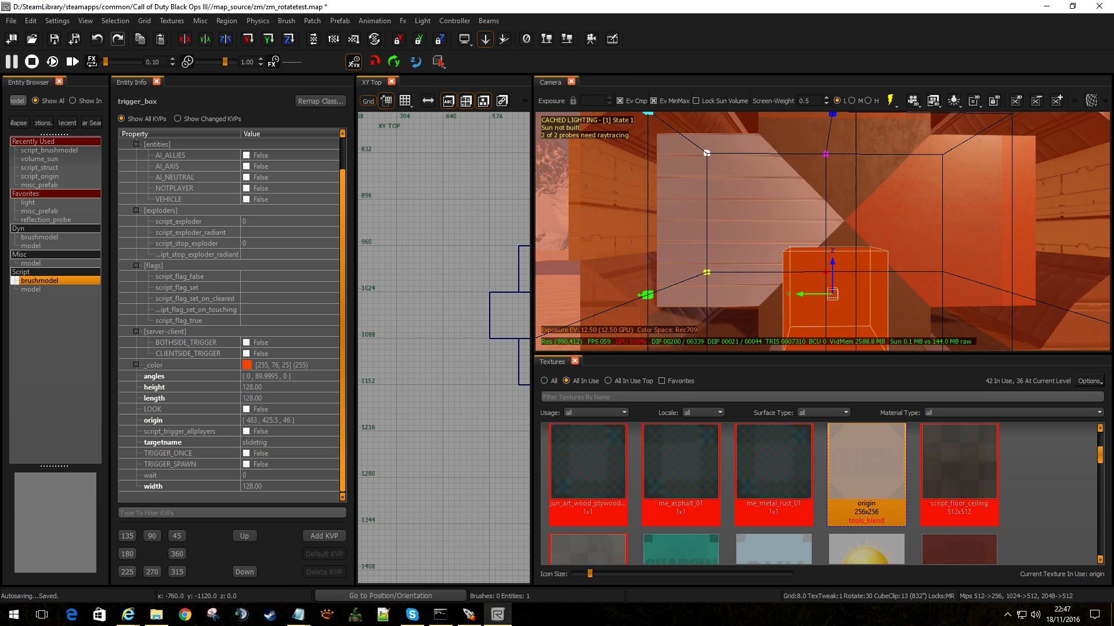
{"action": "scroll", "coordinate": [829, 259], "scroll_direction": "down", "scroll_amount": 3}
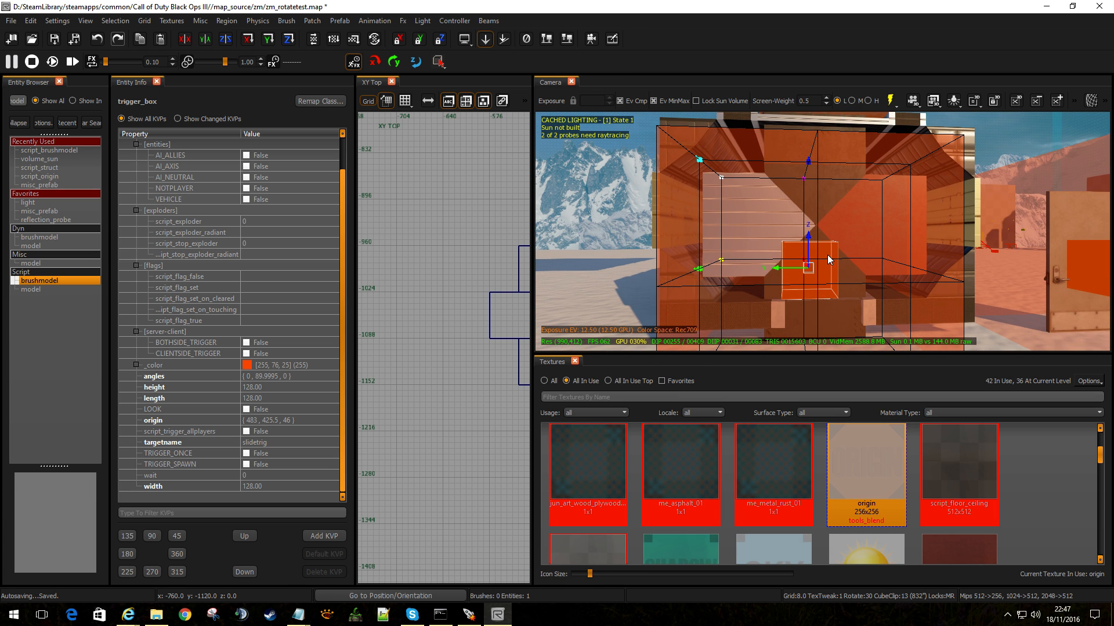
{"action": "scroll", "coordinate": [829, 260], "scroll_direction": "down", "scroll_amount": 5}
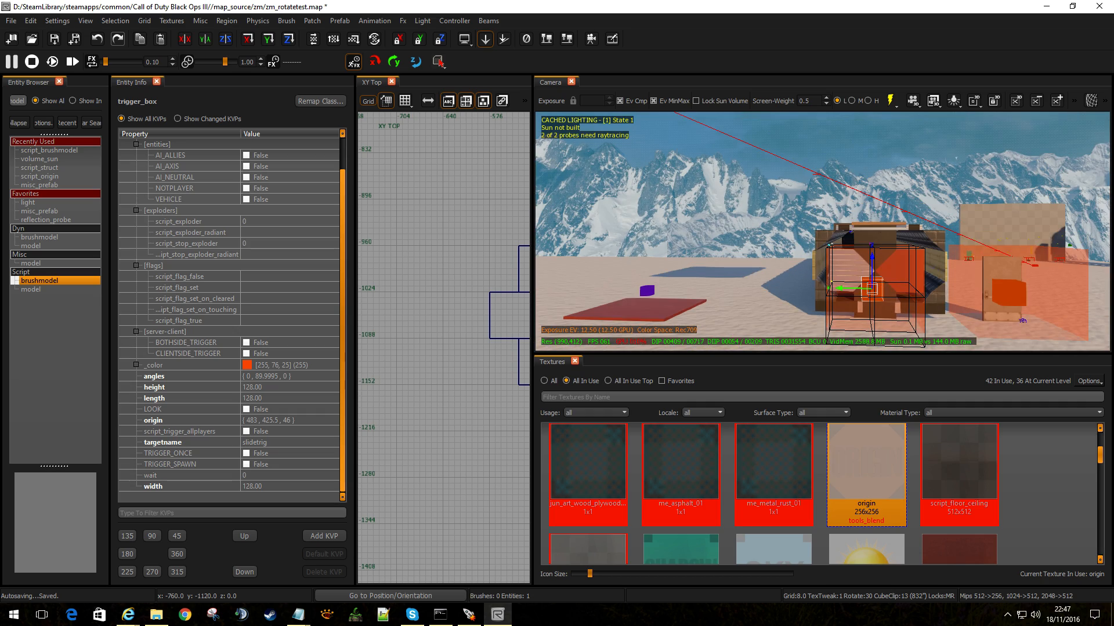
{"action": "right_click_drag", "start_coordinate": [828, 259], "coordinate": [876, 213]}
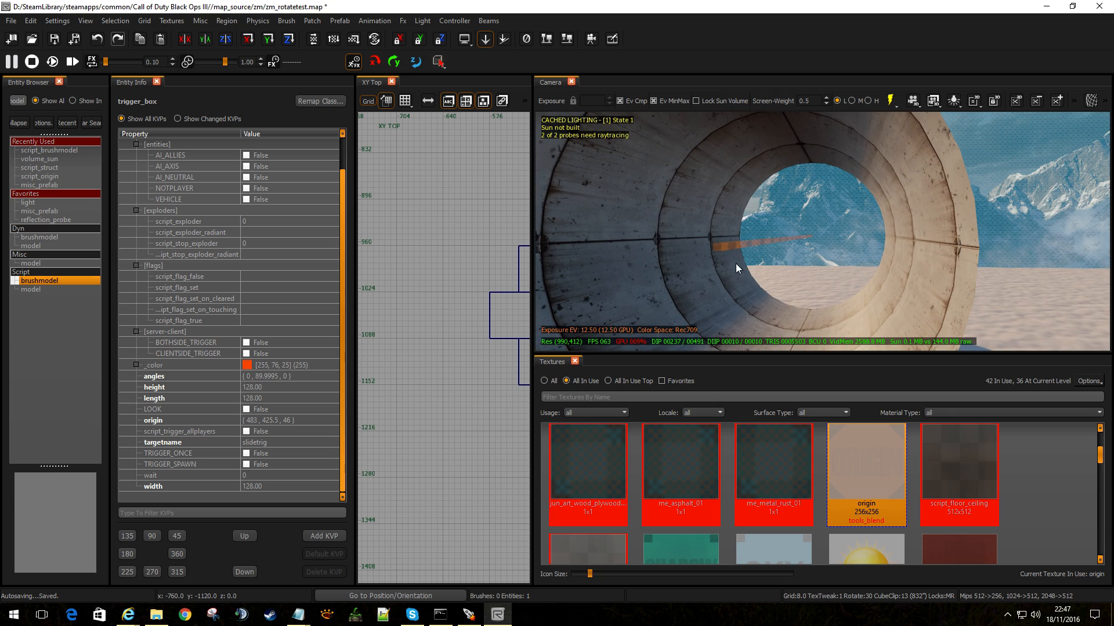
{"action": "left_click", "coordinate": [896, 199], "text": "shift"}
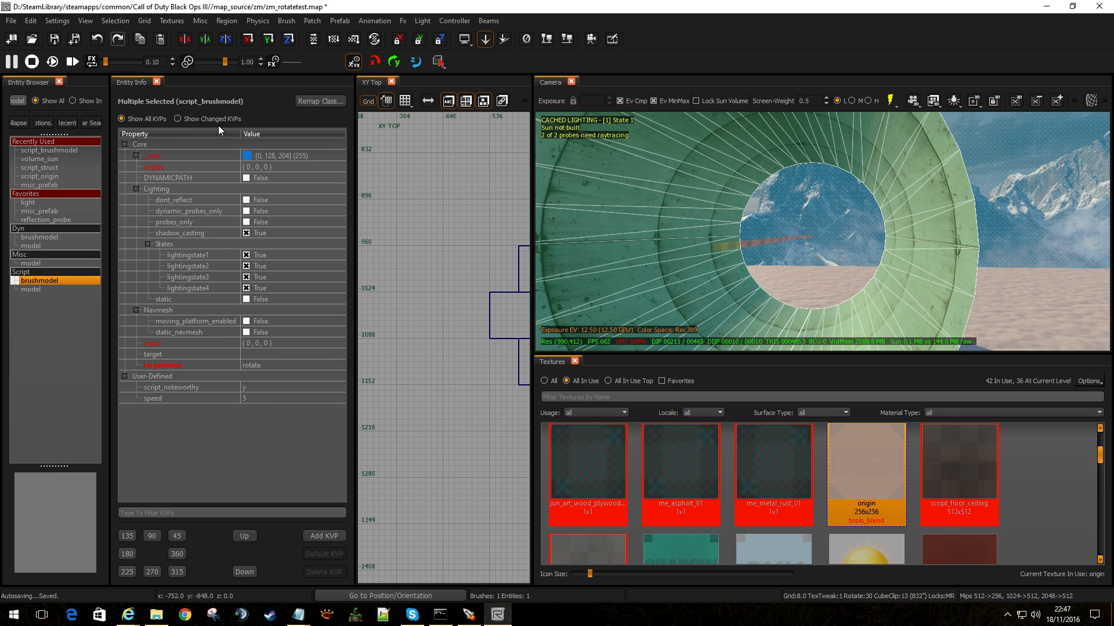
{"action": "key", "text": "Escape"}
{"action": "left_click", "coordinate": [768, 243], "text": "shift"}
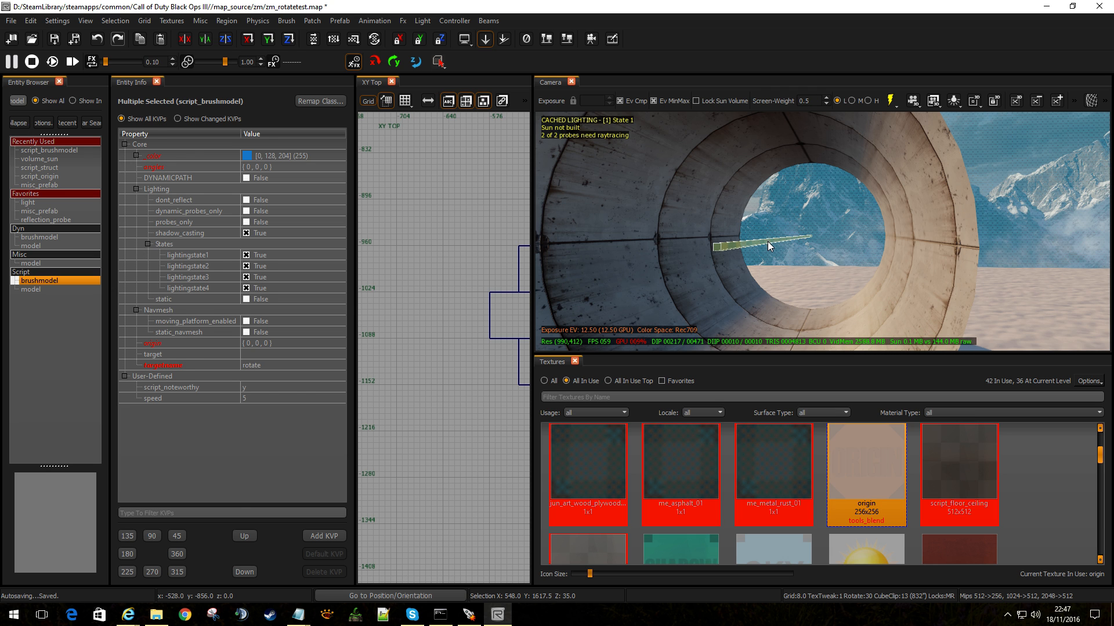
{"action": "key", "text": "Escape"}
Step: Position a 16 by 64 brush at the centre of the copied cross of slabs and apply the origin texture to it
{"action": "right_click_drag", "start_coordinate": [801, 238], "coordinate": [838, 192]}
{"action": "left_click", "coordinate": [812, 168], "text": "shift"}
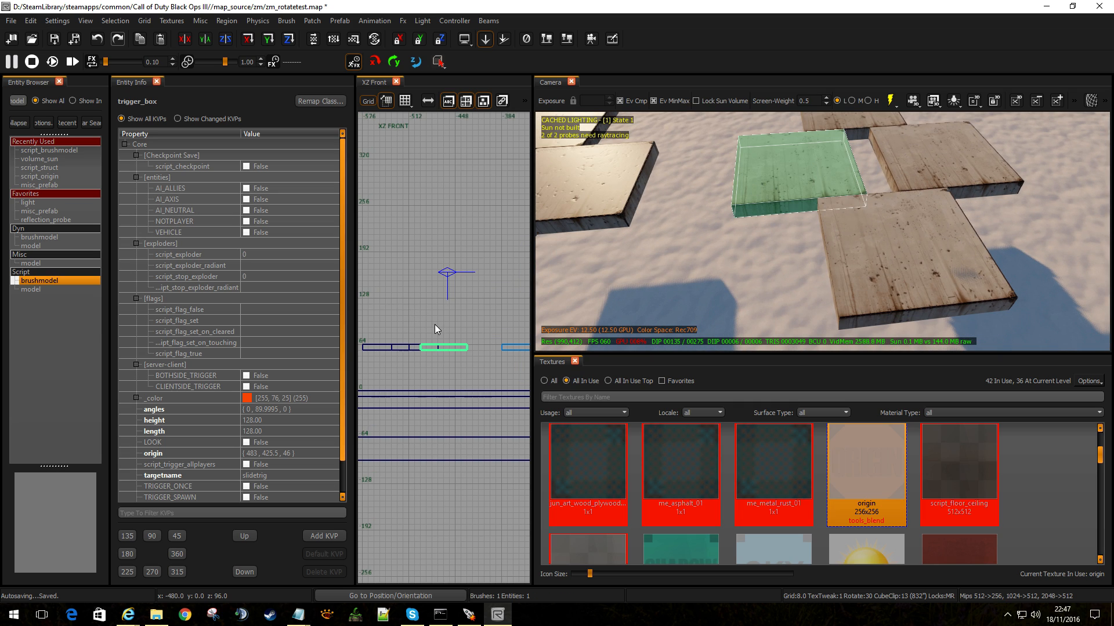
{"action": "mouse_move", "coordinate": [442, 347]}
{"action": "left_mouse_down"}
{"action": "mouse_move", "coordinate": [423, 335]}
{"action": "mouse_move", "coordinate": [435, 344]}
{"action": "mouse_move", "coordinate": [422, 345]}
{"action": "left_mouse_up"}
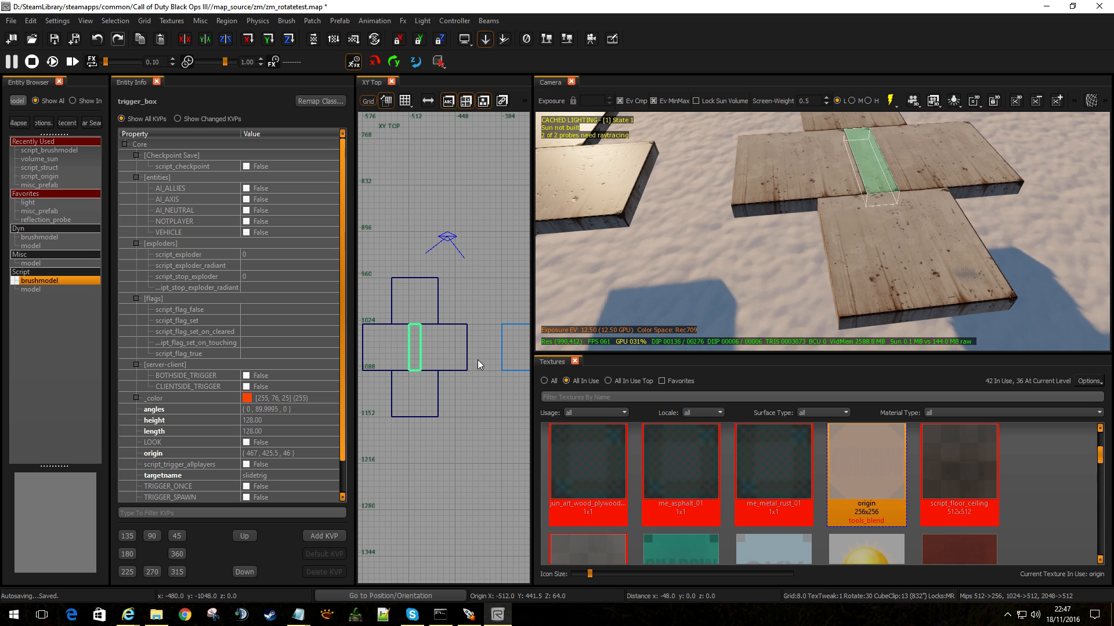
{"action": "left_click", "coordinate": [872, 457]}
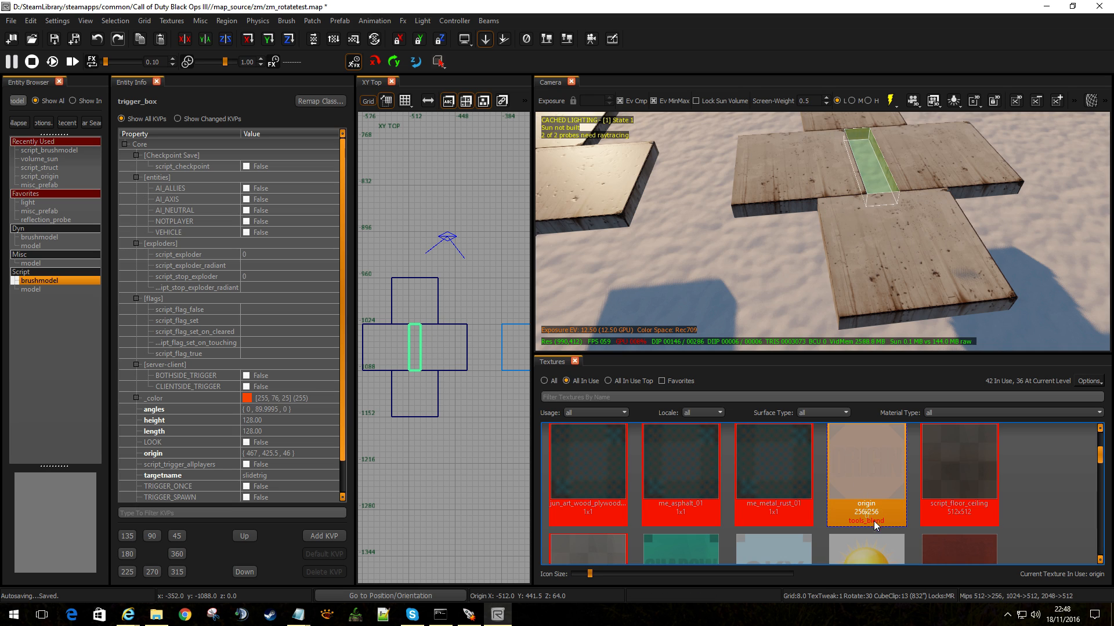
Step: Apply the mtl_p7_crate_wood_03_fruit_pears texture to the four slabs around the origin brush
{"action": "key", "text": "Escape"}
{"action": "left_click", "coordinate": [871, 259], "text": "shift"}
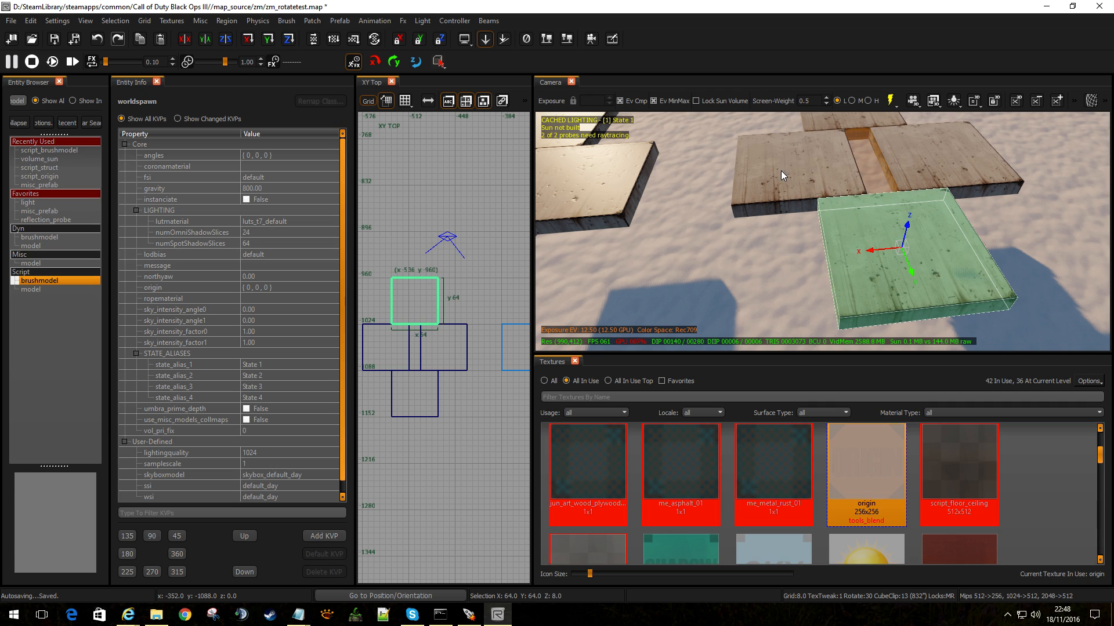
{"action": "left_click", "coordinate": [781, 171], "text": "shift"}
{"action": "left_click", "coordinate": [824, 124], "text": "shift"}
{"action": "left_click", "coordinate": [918, 151], "text": "shift"}
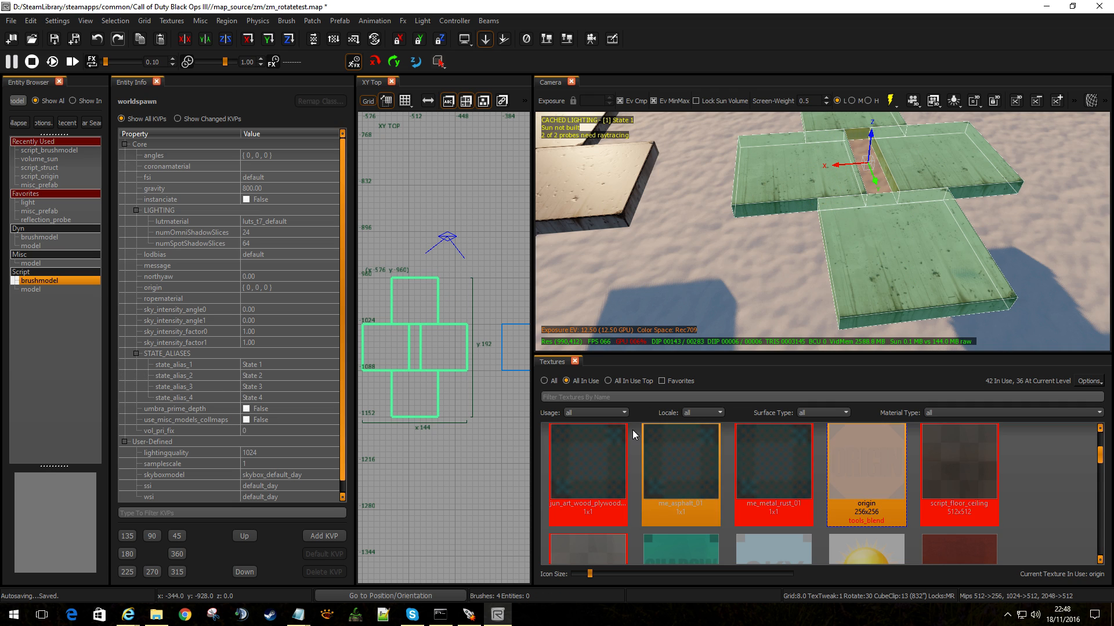
{"action": "scroll", "coordinate": [857, 451], "scroll_direction": "down", "scroll_amount": 3}
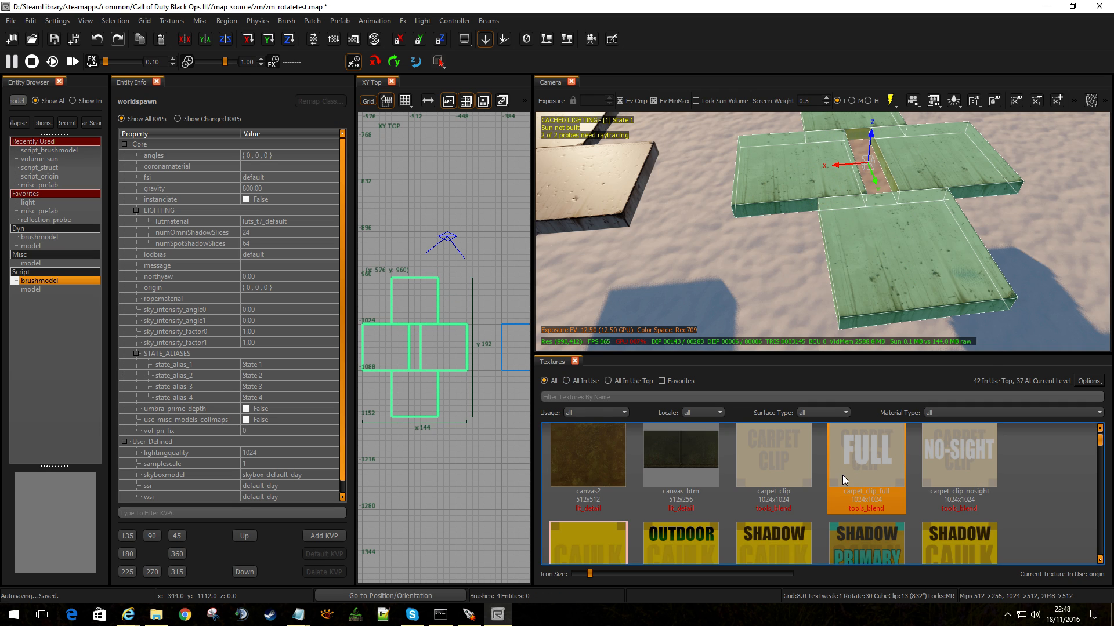
{"action": "scroll", "coordinate": [851, 458], "scroll_direction": "down", "scroll_amount": 3}
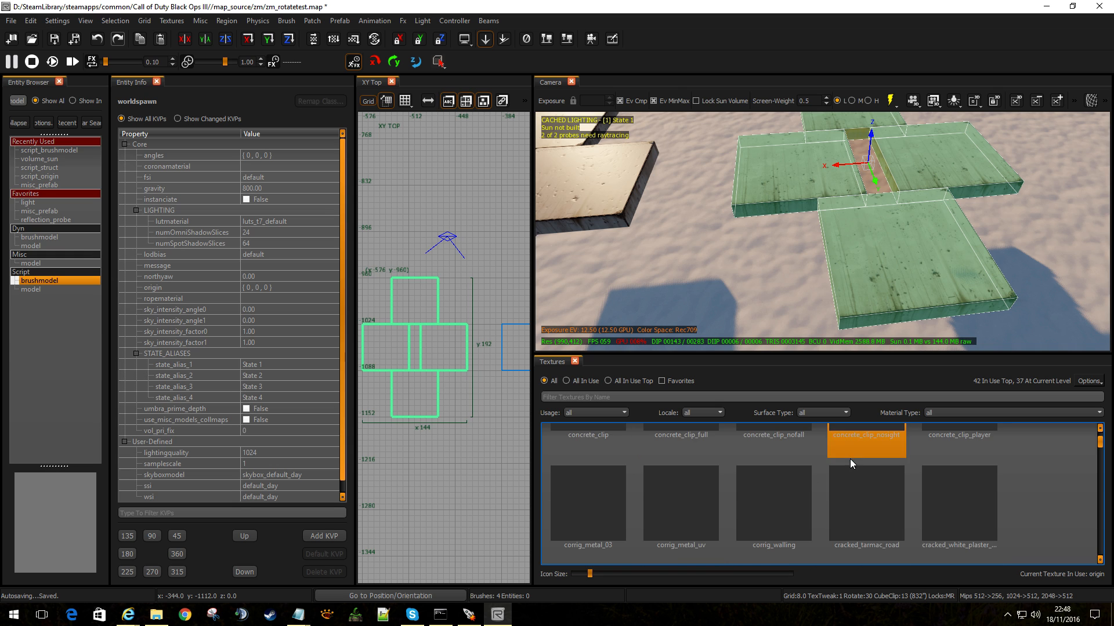
{"action": "scroll", "coordinate": [858, 467], "scroll_direction": "down", "scroll_amount": 5}
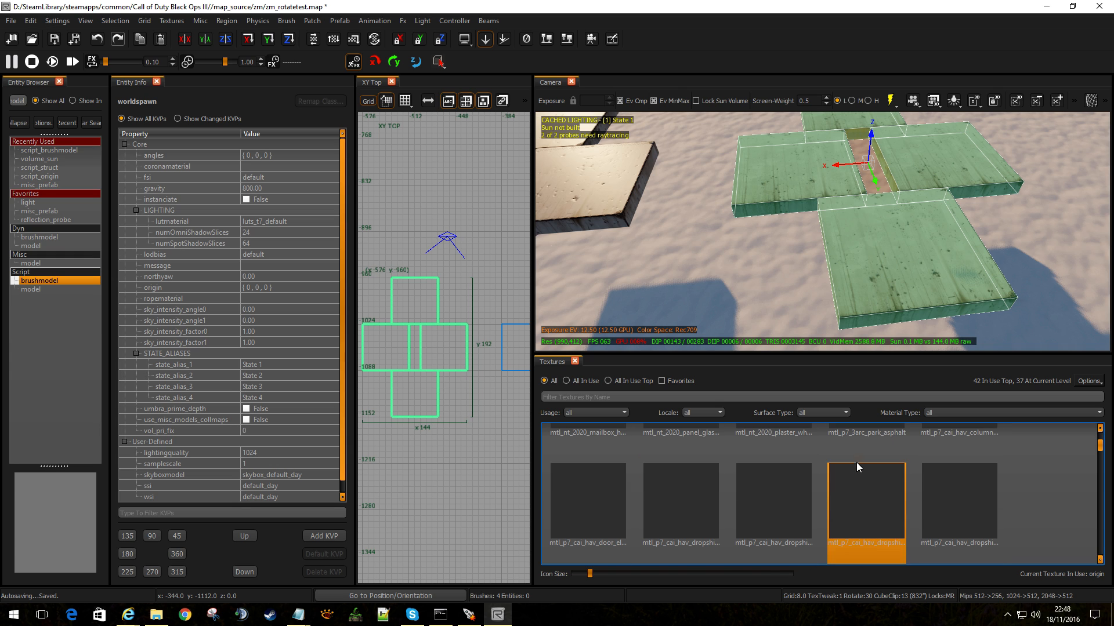
{"action": "scroll", "coordinate": [858, 458], "scroll_direction": "down", "scroll_amount": 5}
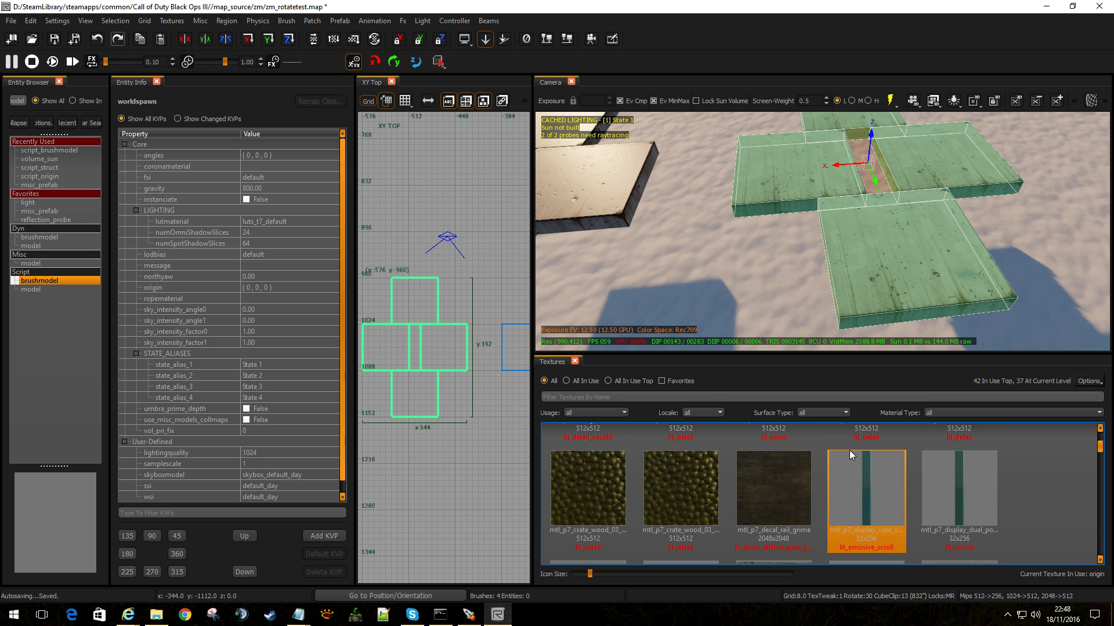
{"action": "left_click", "coordinate": [609, 469]}
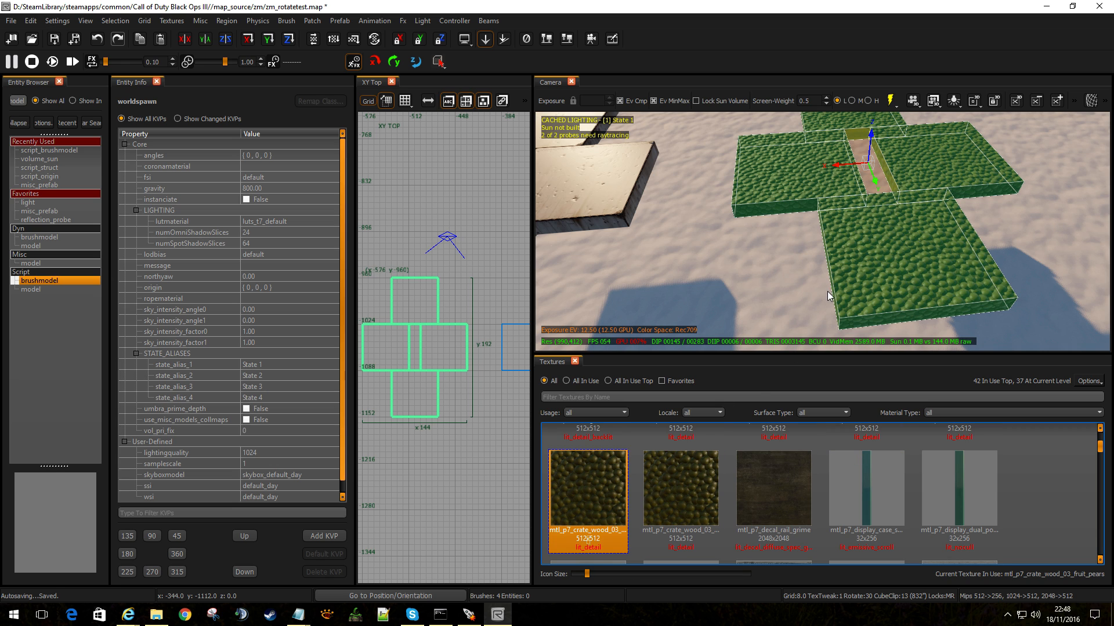
{"action": "key", "text": "Escape"}
Step: Select the origin brush together with the four textured slabs and convert them into a script_brushmodel
{"action": "mouse_move", "coordinate": [866, 230]}
{"action": "right_mouse_down"}
{"action": "mouse_move", "coordinate": [860, 191]}
{"action": "mouse_move", "coordinate": [852, 244]}
{"action": "mouse_move", "coordinate": [864, 249]}
{"action": "mouse_move", "coordinate": [861, 232]}
{"action": "right_mouse_up"}
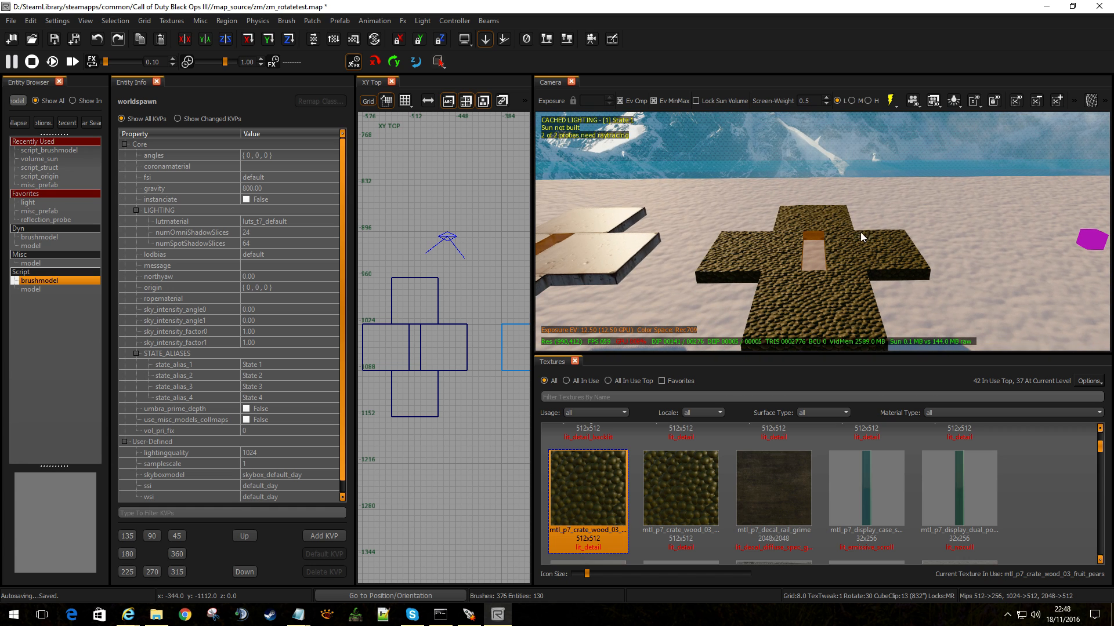
{"action": "left_click", "coordinate": [814, 254]}
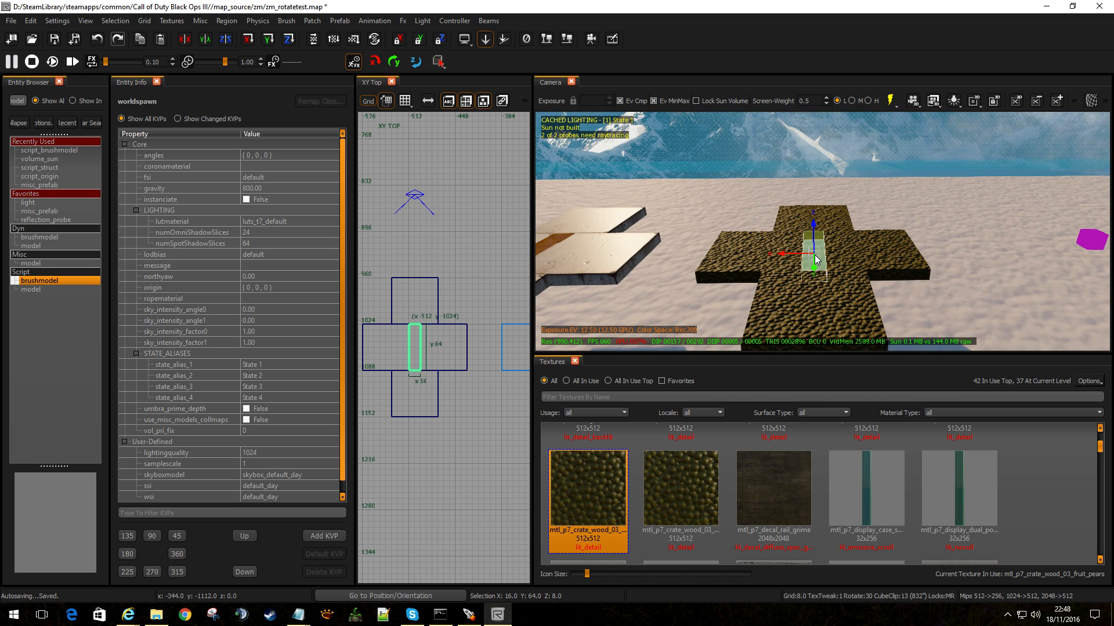
{"action": "left_click", "coordinate": [156, 81]}
{"action": "left_click", "coordinate": [59, 81]}
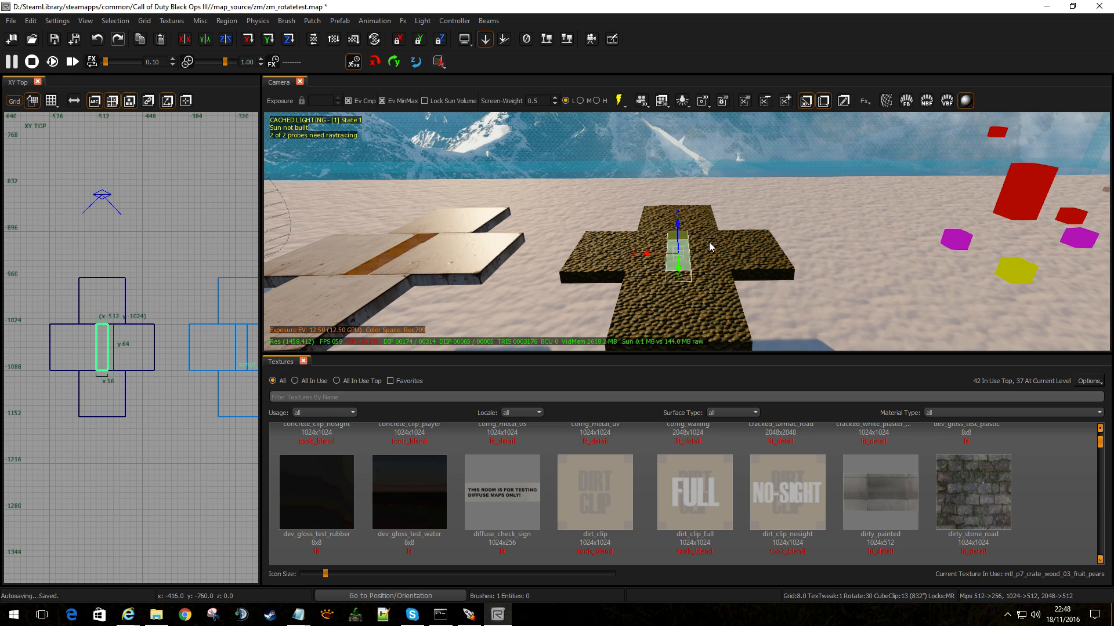
{"action": "left_click", "coordinate": [713, 245], "text": "shift"}
{"action": "left_click", "coordinate": [696, 220], "text": "shift"}
{"action": "left_click", "coordinate": [580, 255], "text": "shift"}
{"action": "left_click", "coordinate": [677, 305], "text": "shift"}
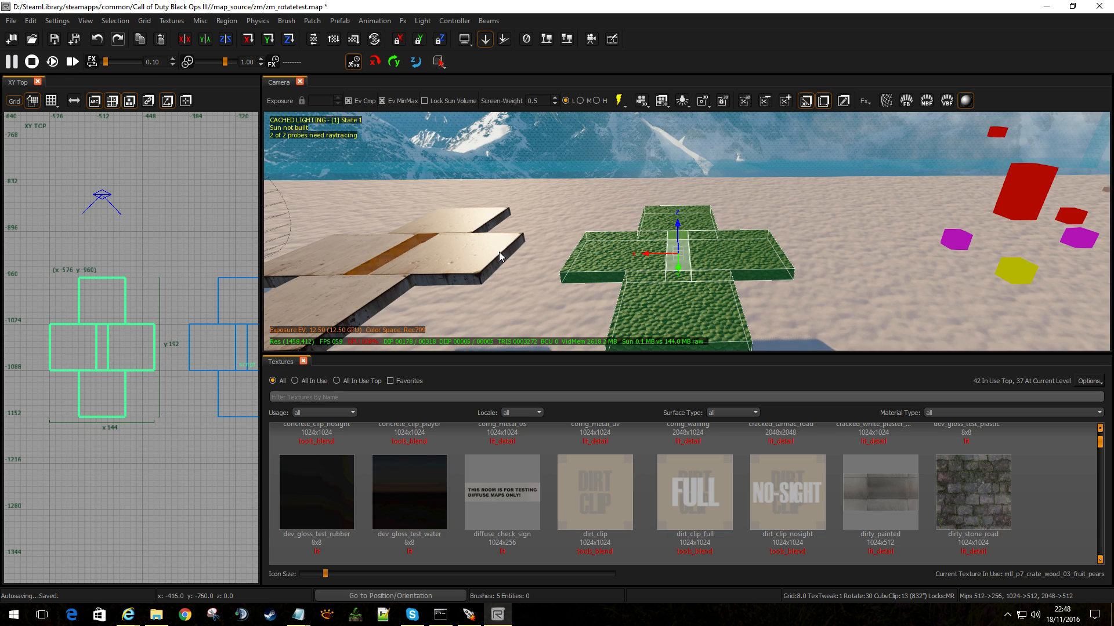
{"action": "key", "text": "b"}
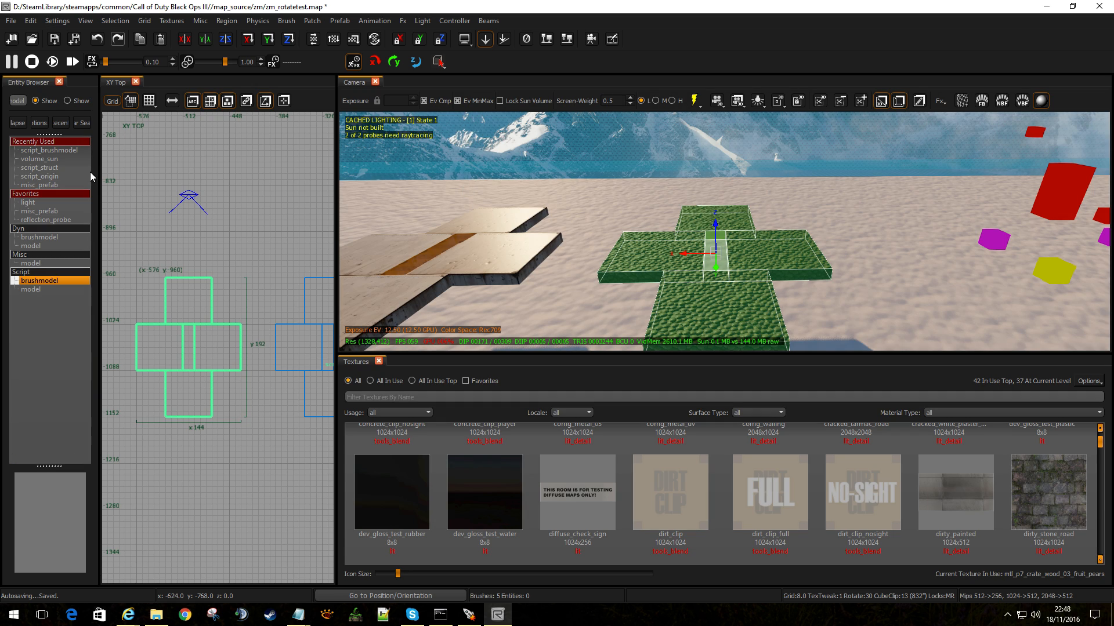
{"action": "left_click", "coordinate": [58, 152]}
{"action": "mouse_move", "coordinate": [57, 151]}
{"action": "left_mouse_down"}
{"action": "mouse_move", "coordinate": [363, 207]}
{"action": "mouse_move", "coordinate": [736, 306]}
{"action": "left_mouse_up"}
{"action": "left_click", "coordinate": [59, 81]}
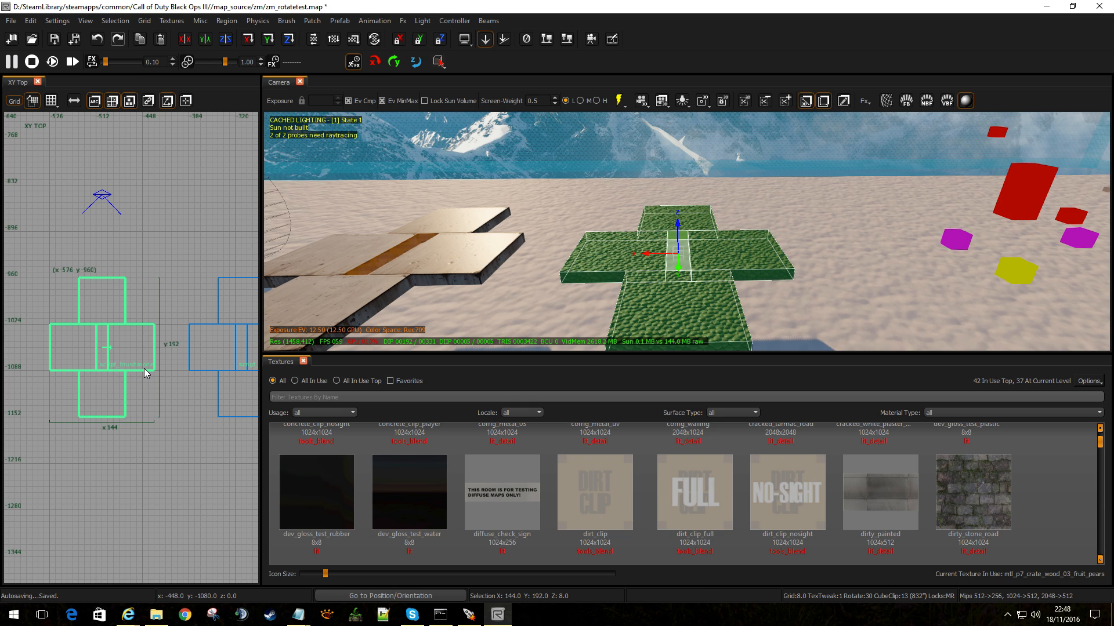
Step: Compare the new brushmodel's key values with those of the existing rotating platform beside it
{"action": "key", "text": "Escape"}
{"action": "left_click", "coordinate": [693, 314], "text": "shift"}
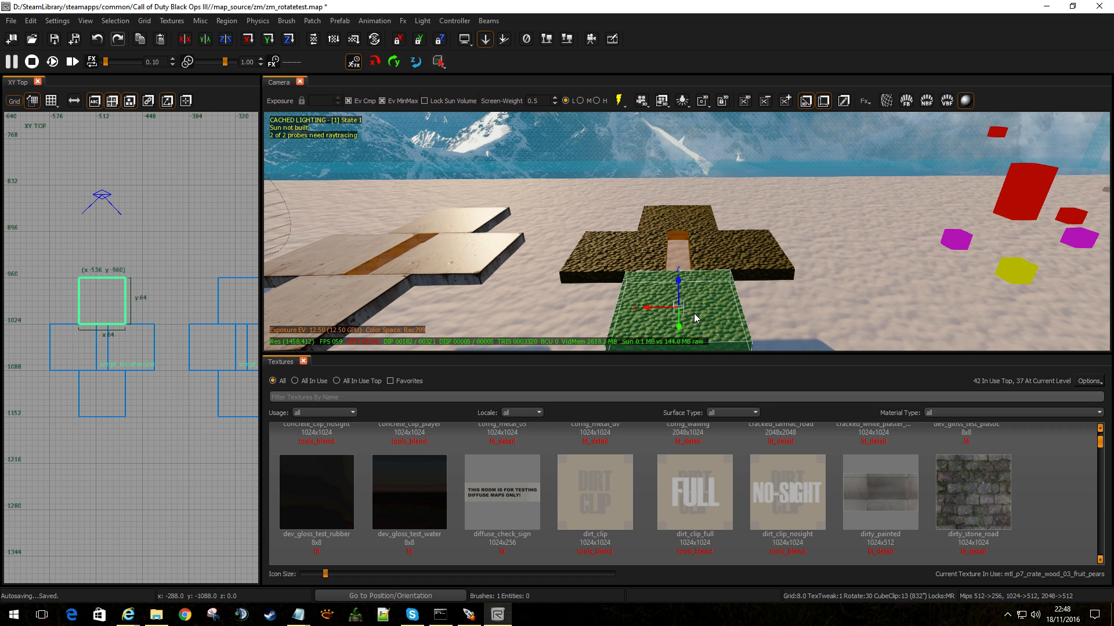
{"action": "key", "text": "n"}
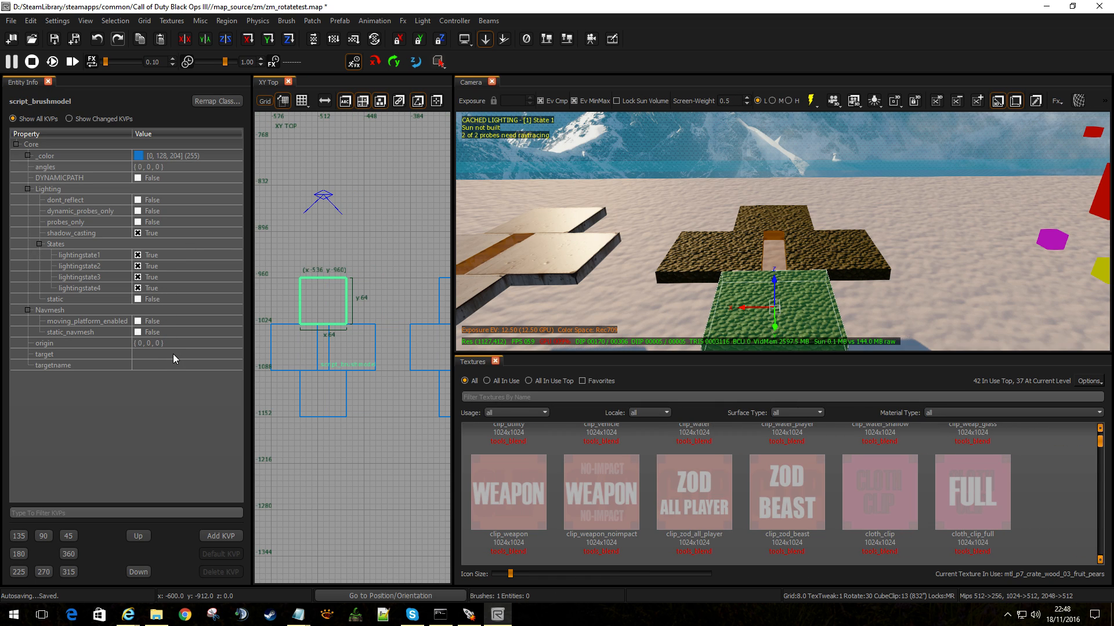
{"action": "key", "text": "Escape"}
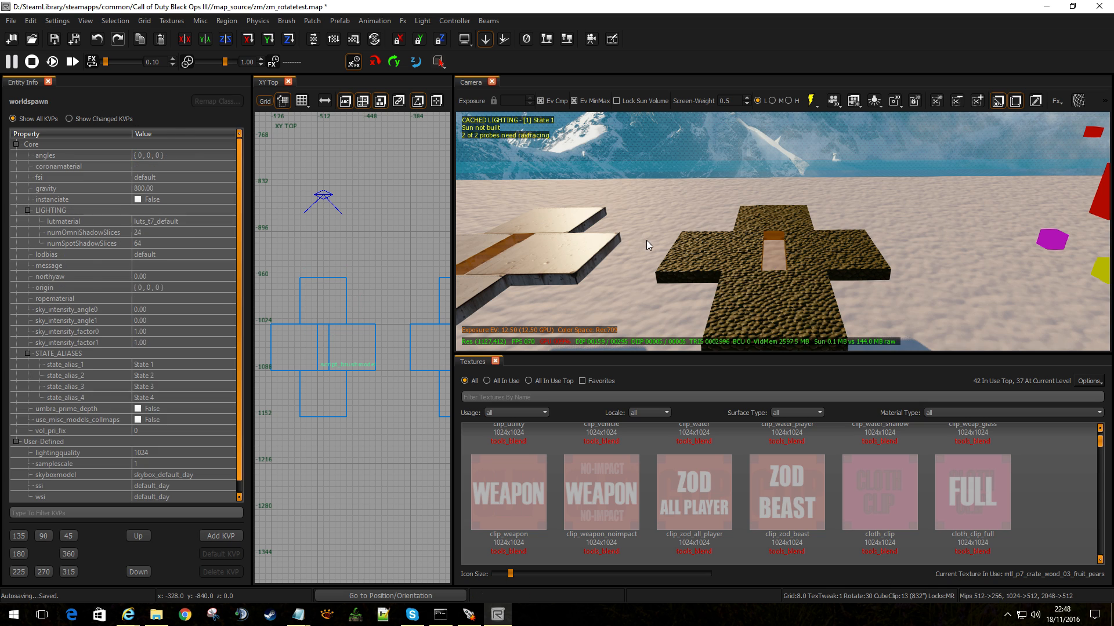
{"action": "left_click", "coordinate": [517, 246], "text": "shift"}
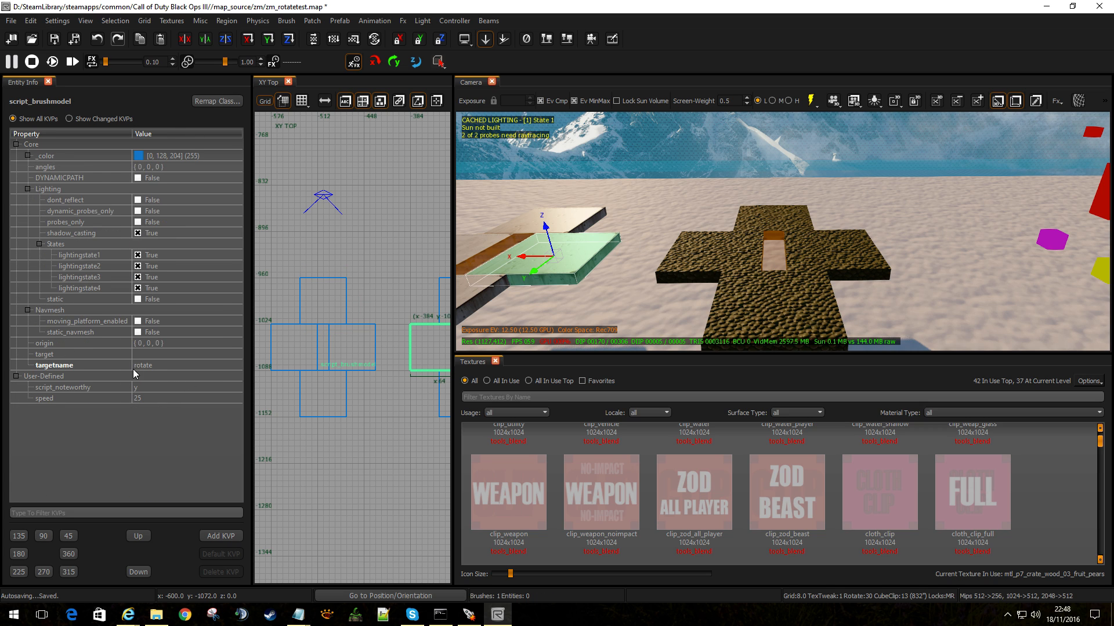
{"action": "key", "text": "Escape"}
Step: Set the new textured brushmodel's targetname to rotate
{"action": "left_click", "coordinate": [774, 325], "text": "shift"}
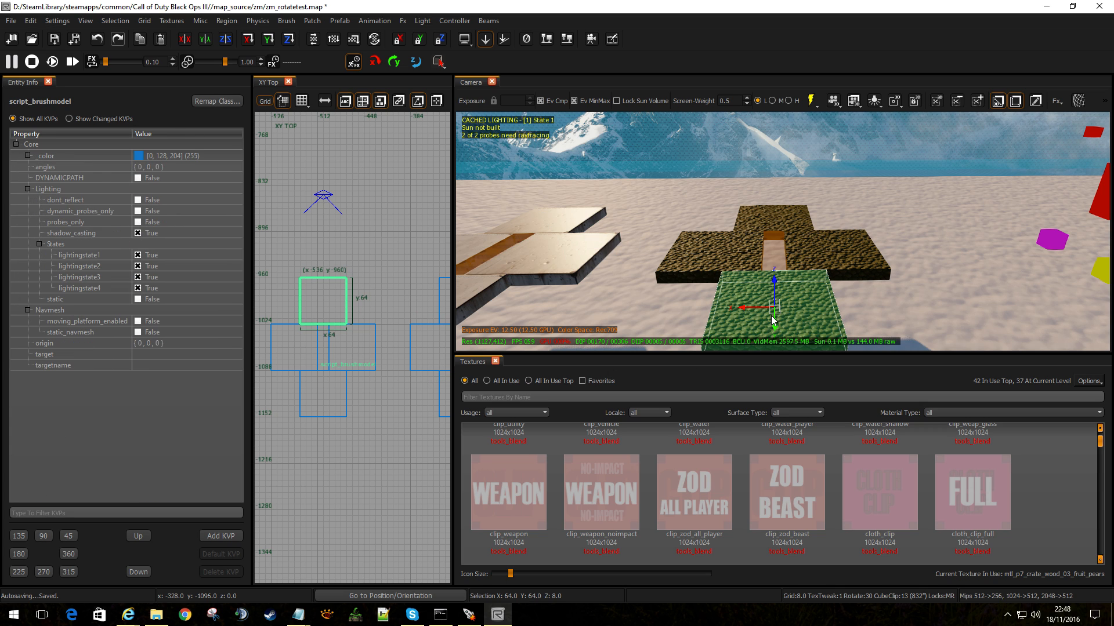
{"action": "left_click", "coordinate": [145, 365]}
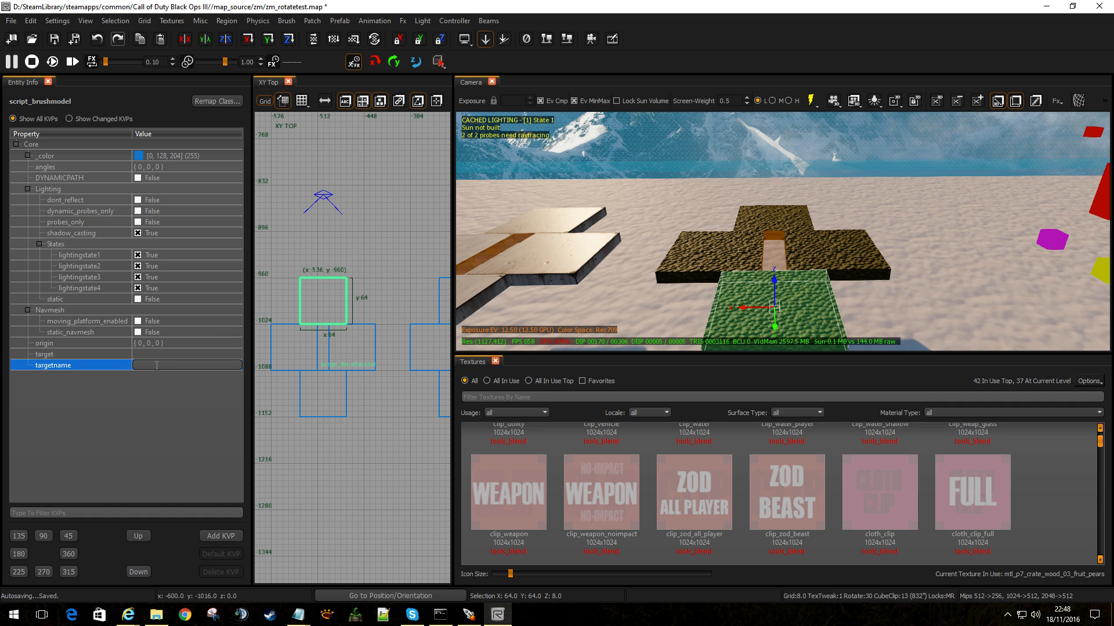
{"action": "type", "text": "rotate"}
{"action": "key", "text": "Return"}
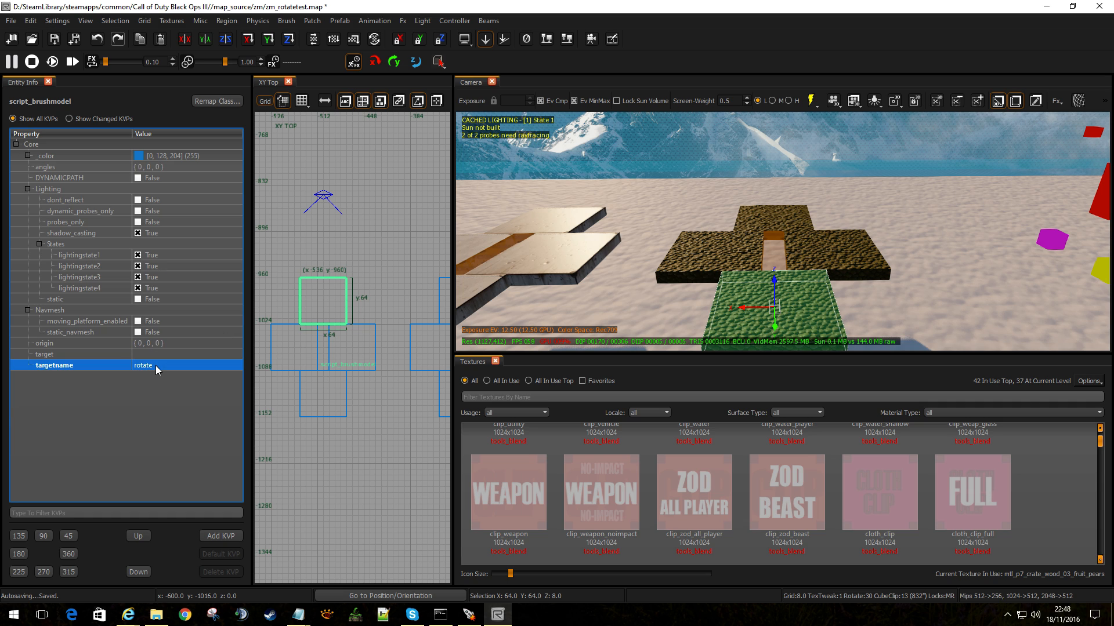
{"action": "key", "text": "Escape"}
Step: Select the remaining slabs and the origin brush, and check that they share the same targetname
{"action": "left_click", "coordinate": [802, 259], "text": "shift"}
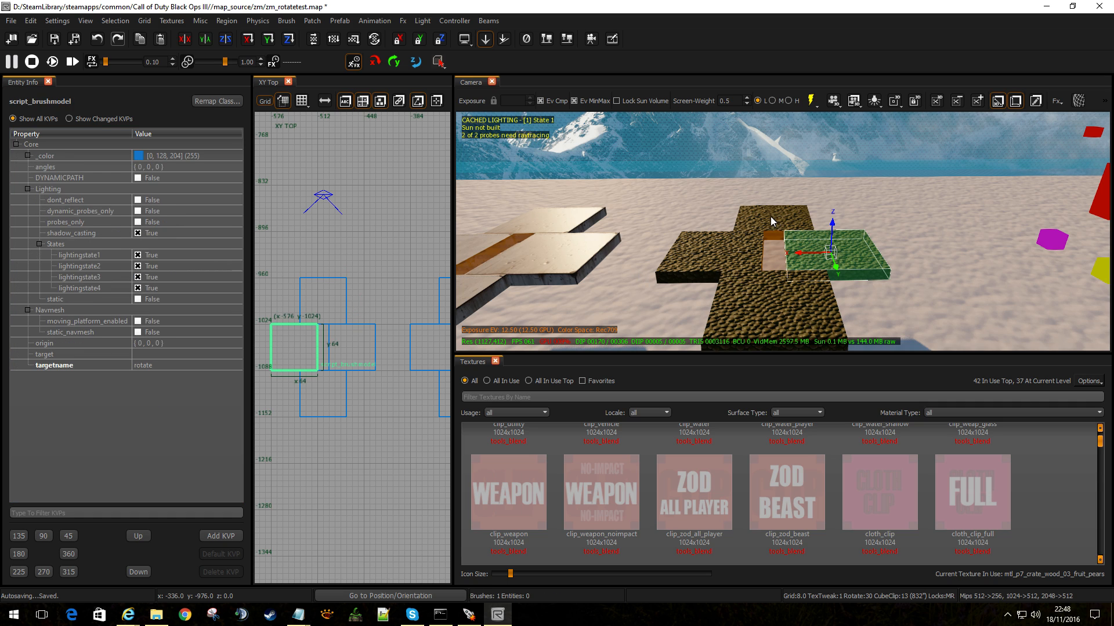
{"action": "left_click", "coordinate": [771, 221], "text": "shift"}
{"action": "left_click", "coordinate": [716, 251], "text": "shift"}
{"action": "left_click", "coordinate": [770, 253], "text": "shift"}
{"action": "left_click", "coordinate": [172, 367]}
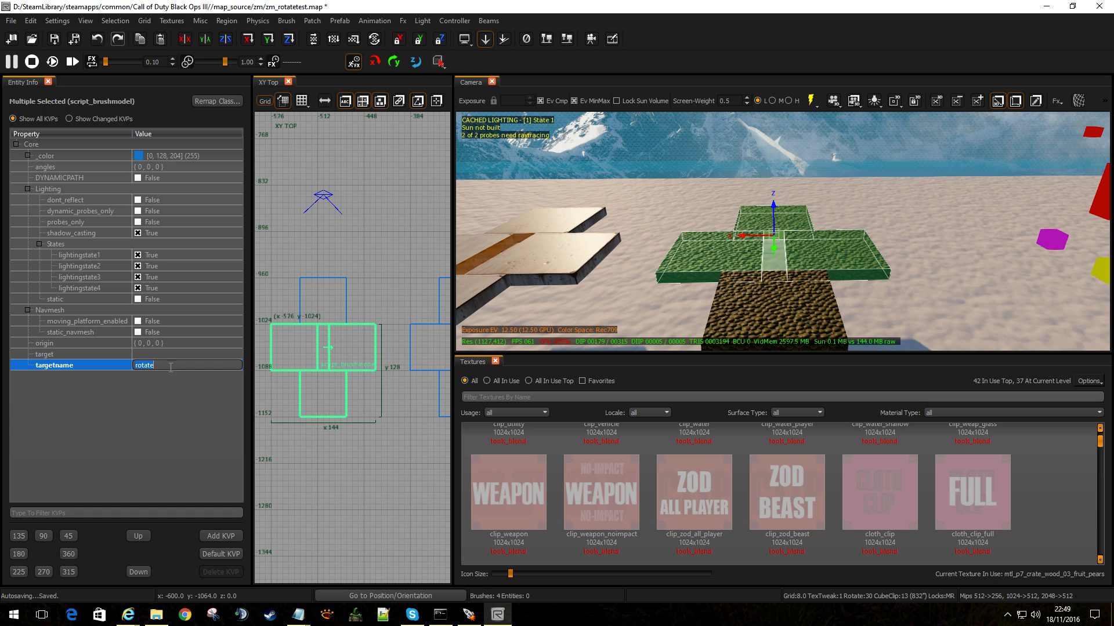
{"action": "left_click", "coordinate": [763, 304], "text": "shift"}
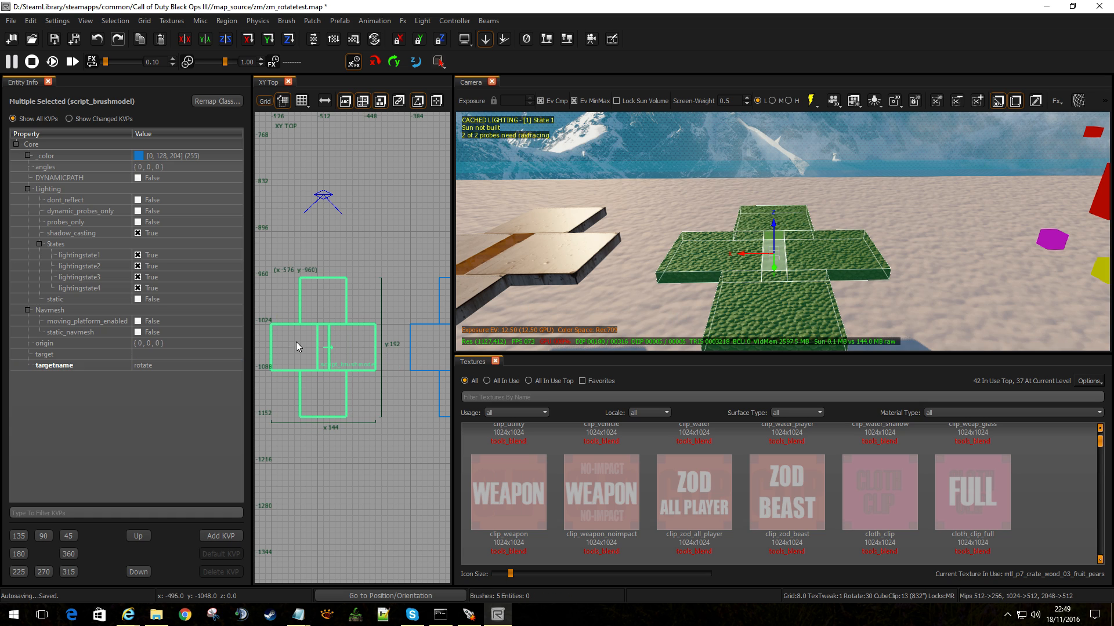
{"action": "left_click", "coordinate": [212, 366]}
{"action": "key", "text": "Escape"}
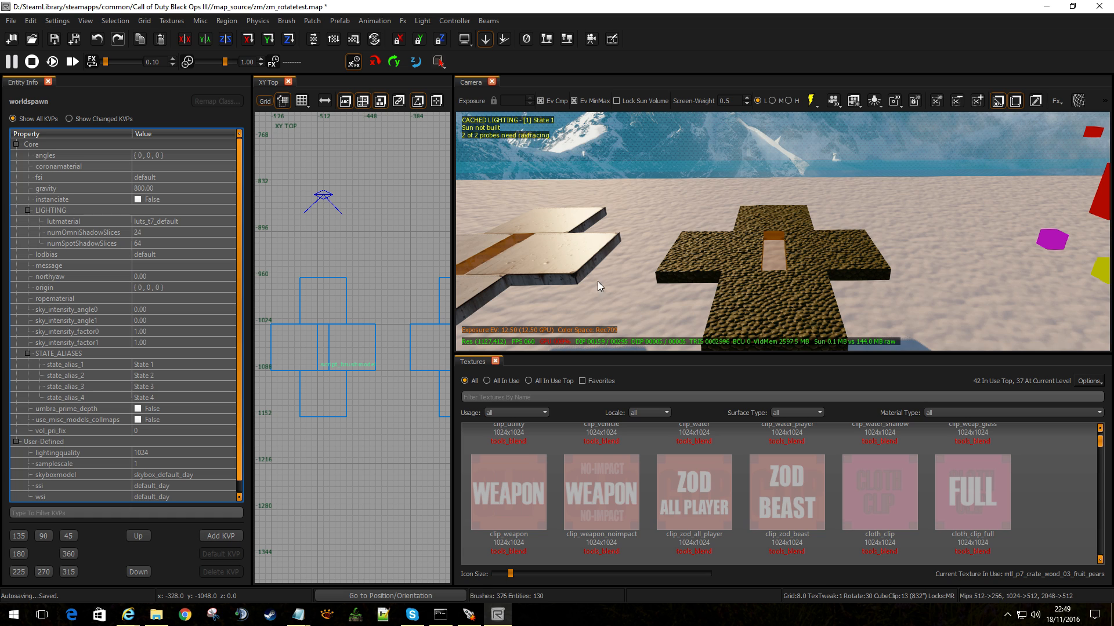
Step: Check the existing rotating platform's script_noteworthy and speed keys against the key values of the new slabs
{"action": "left_click", "coordinate": [495, 253], "text": "shift"}
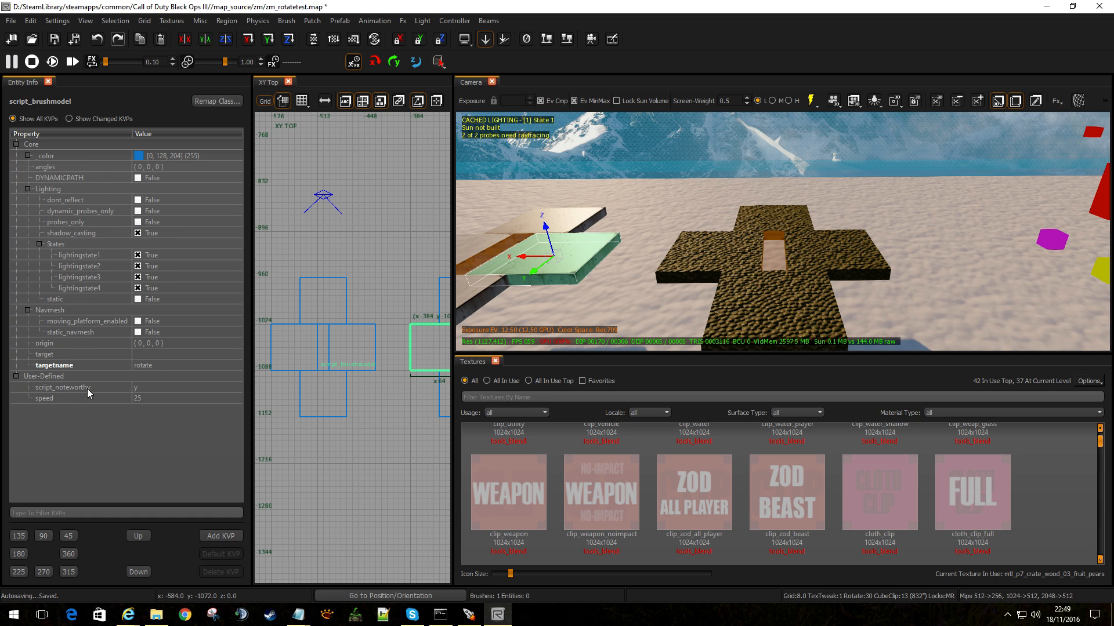
{"action": "key", "text": "Escape"}
{"action": "left_click", "coordinate": [806, 295], "text": "shift"}
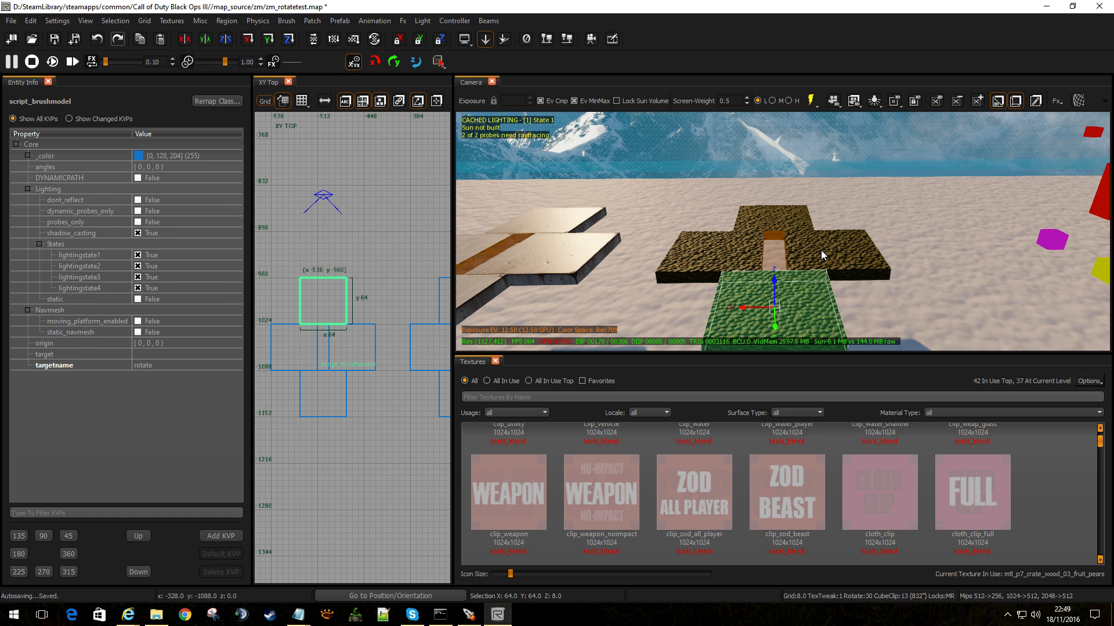
{"action": "left_click", "coordinate": [824, 253], "text": "shift"}
{"action": "key", "text": "Escape"}
Step: Add a script_noteworthy key with value y to the four textured slabs and the origin brush
{"action": "left_click", "coordinate": [773, 253], "text": "shift"}
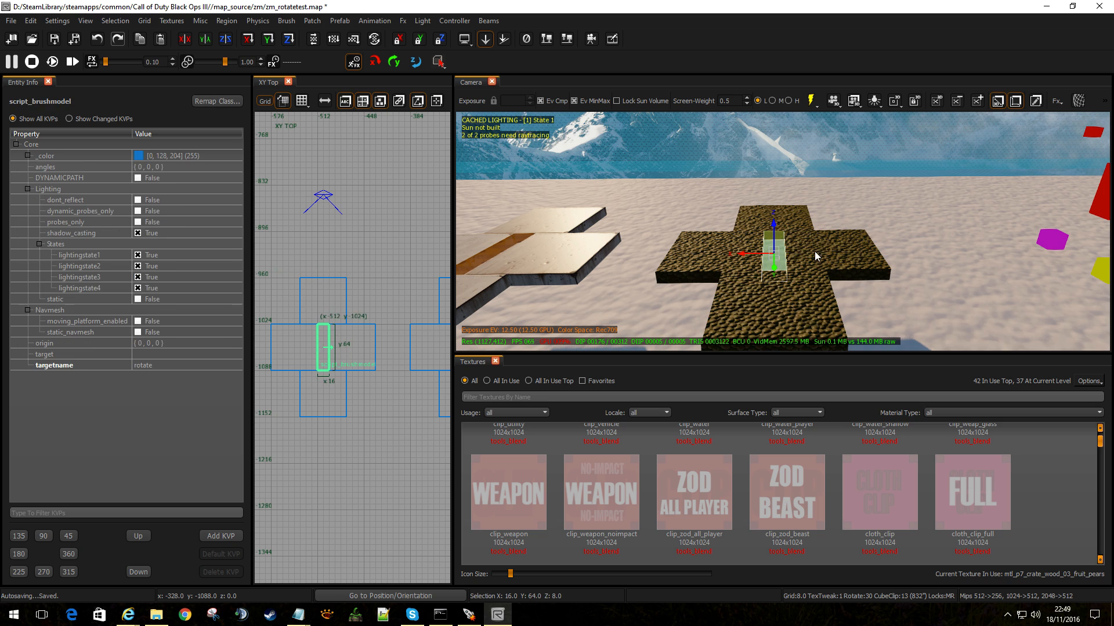
{"action": "left_click", "coordinate": [816, 254], "text": "shift"}
{"action": "left_click", "coordinate": [775, 221], "text": "shift"}
{"action": "left_click", "coordinate": [732, 250], "text": "shift"}
{"action": "left_click", "coordinate": [780, 305], "text": "shift"}
{"action": "key", "text": "n"}
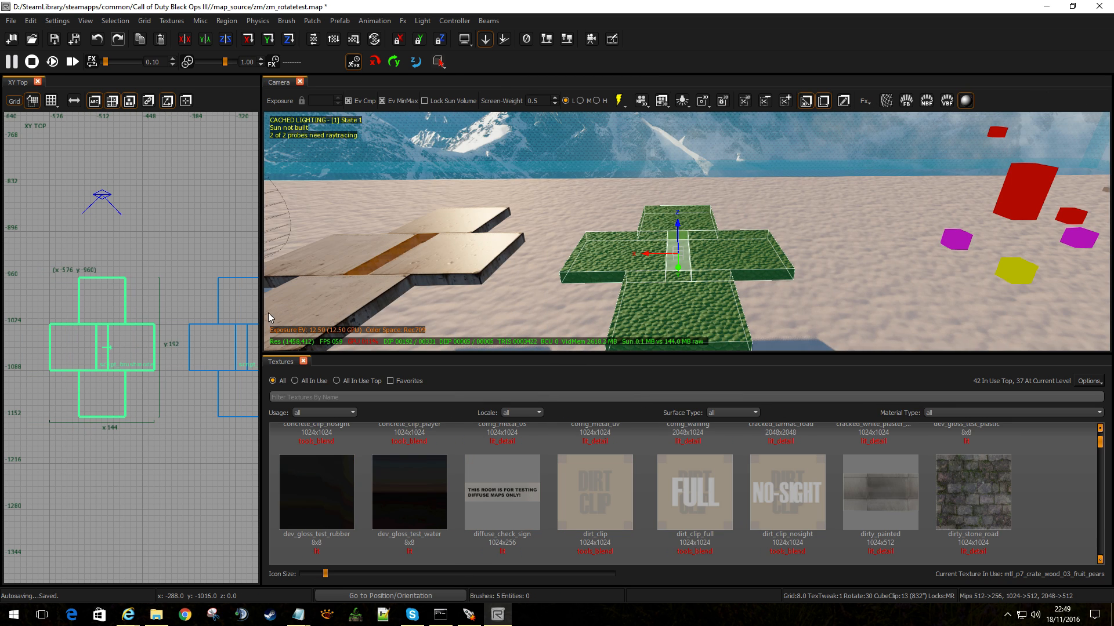
{"action": "key", "text": "n"}
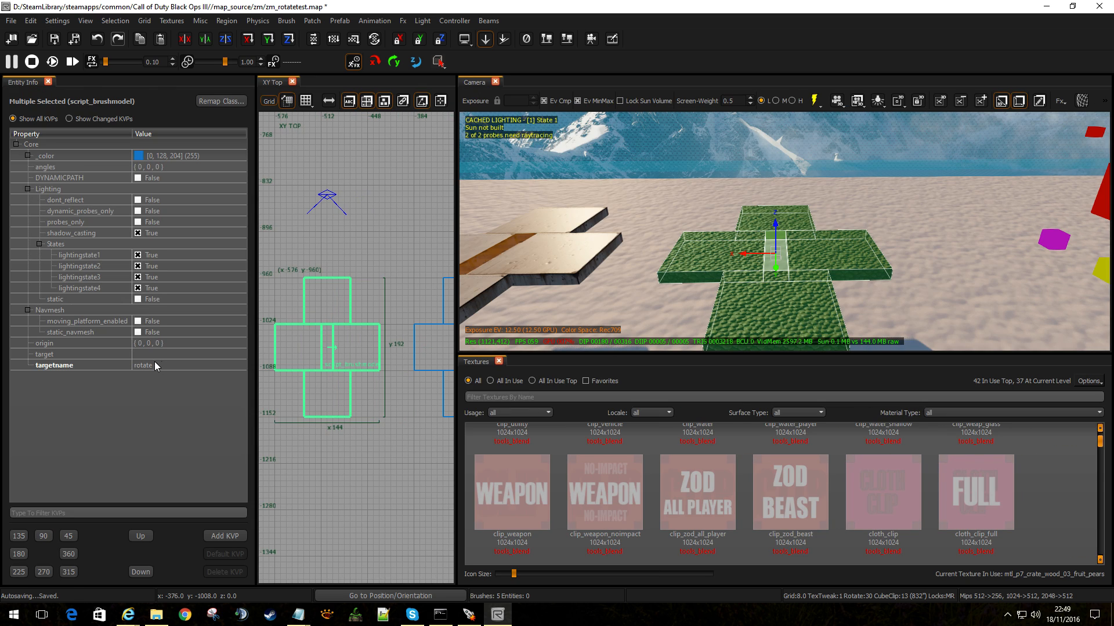
{"action": "left_click", "coordinate": [217, 534]}
{"action": "type", "text": "s"}
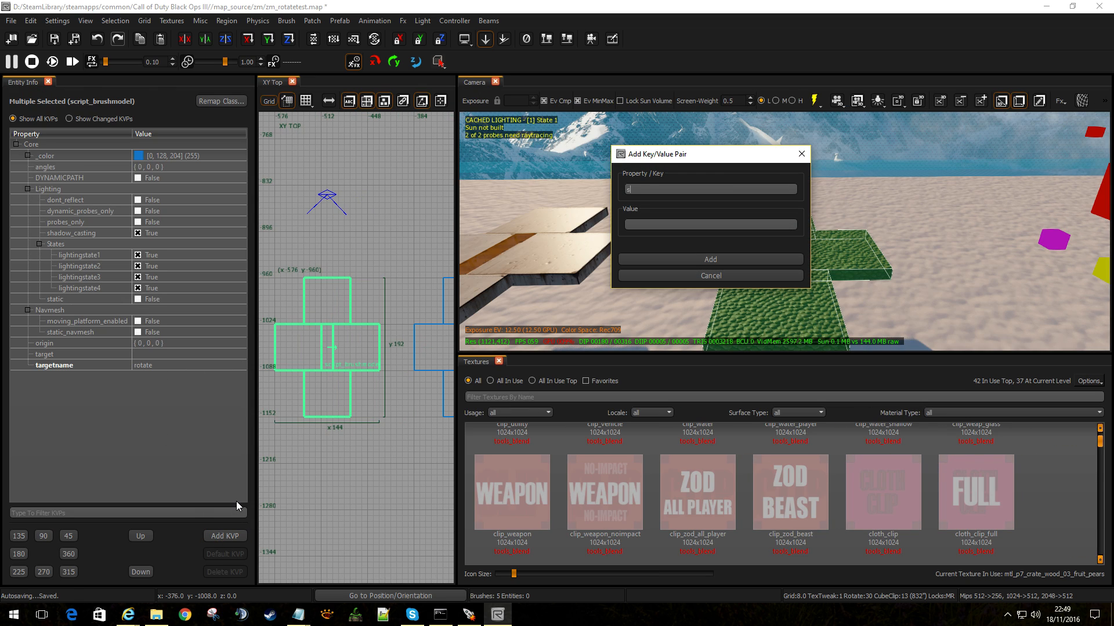
{"action": "type", "text": "cript_noteworthy"}
{"action": "key", "text": "Return"}
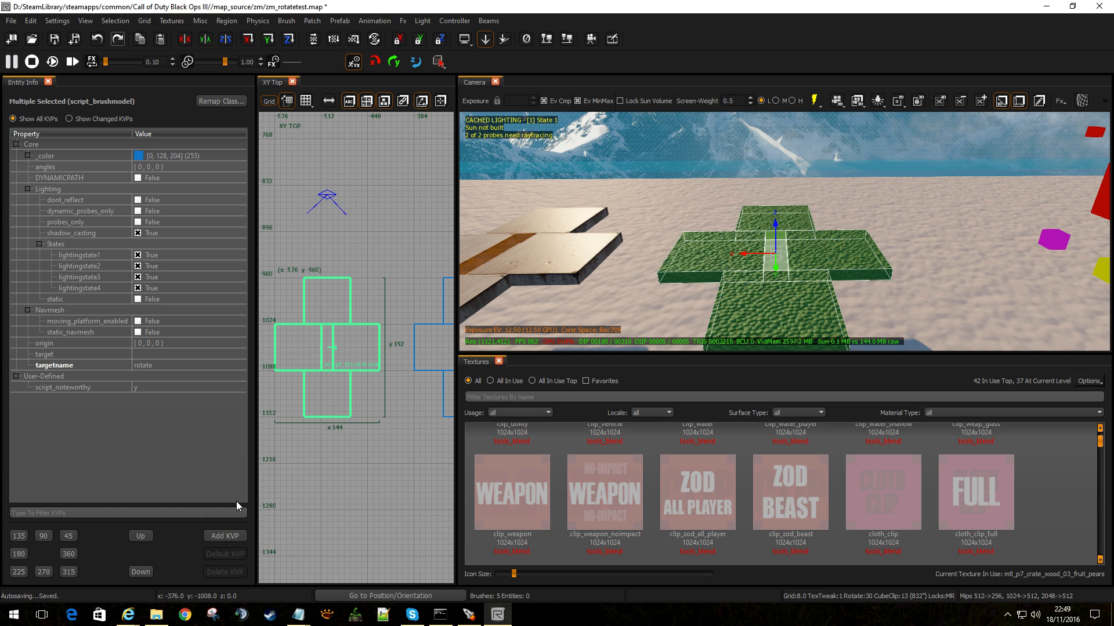
Step: Add a speed key with value 22 to the four selected textured slabs and their origin brush
{"action": "left_click", "coordinate": [231, 537]}
{"action": "type", "text": "speed"}
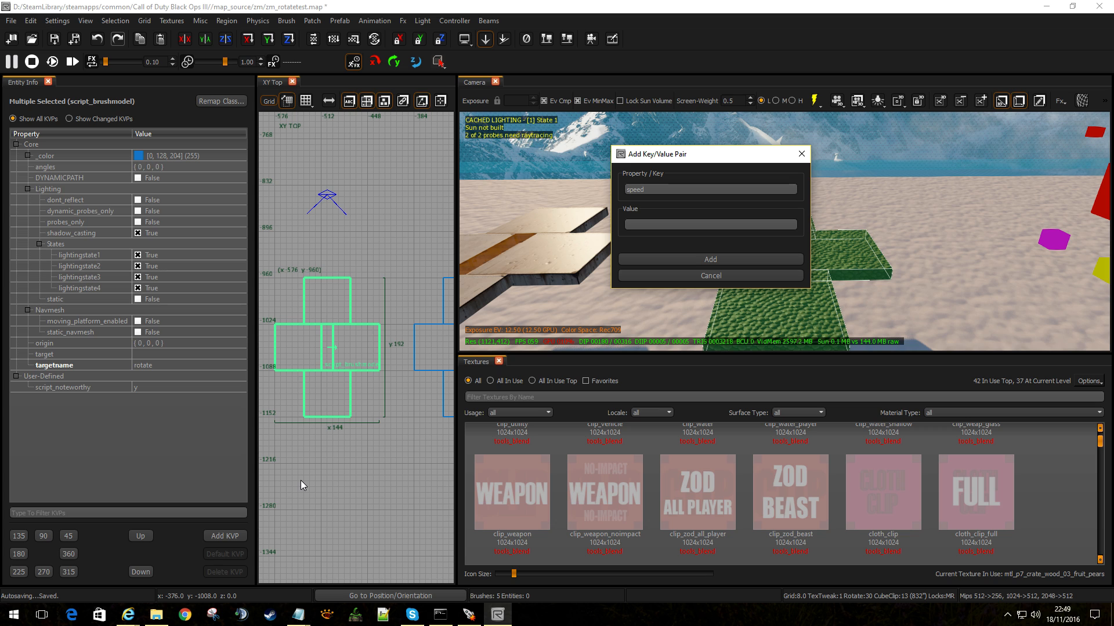
{"action": "type", "text": "22"}
{"action": "key", "text": "Return"}
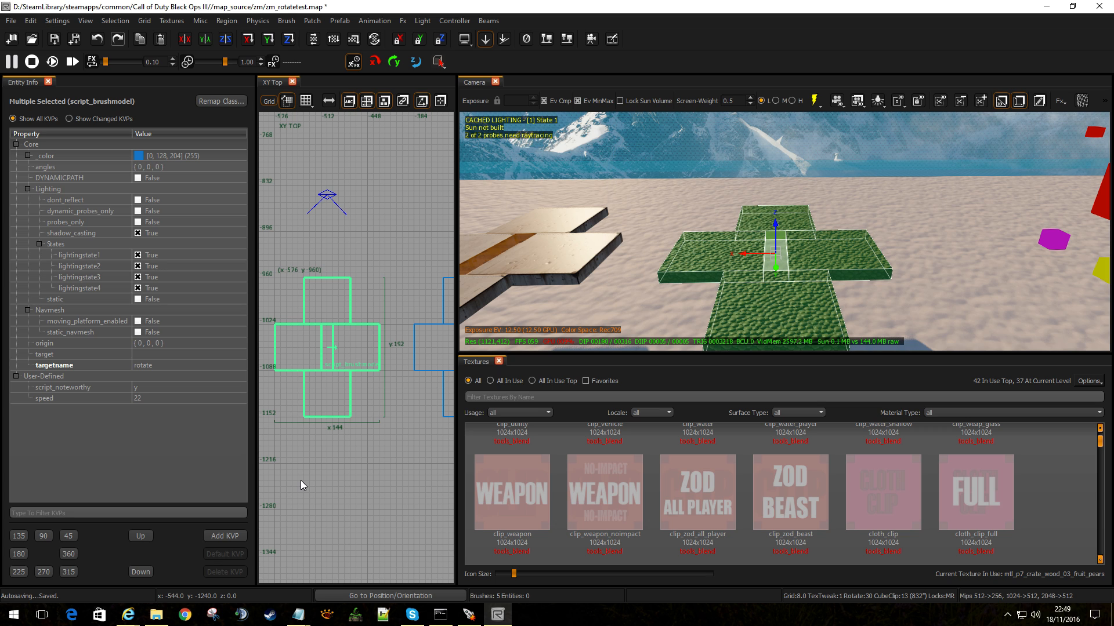
Step: Compare the speed key of the existing wooden rotating platform with that of the new textured slabs
{"action": "key", "text": "Escape"}
{"action": "left_click", "coordinate": [545, 257], "text": "shift"}
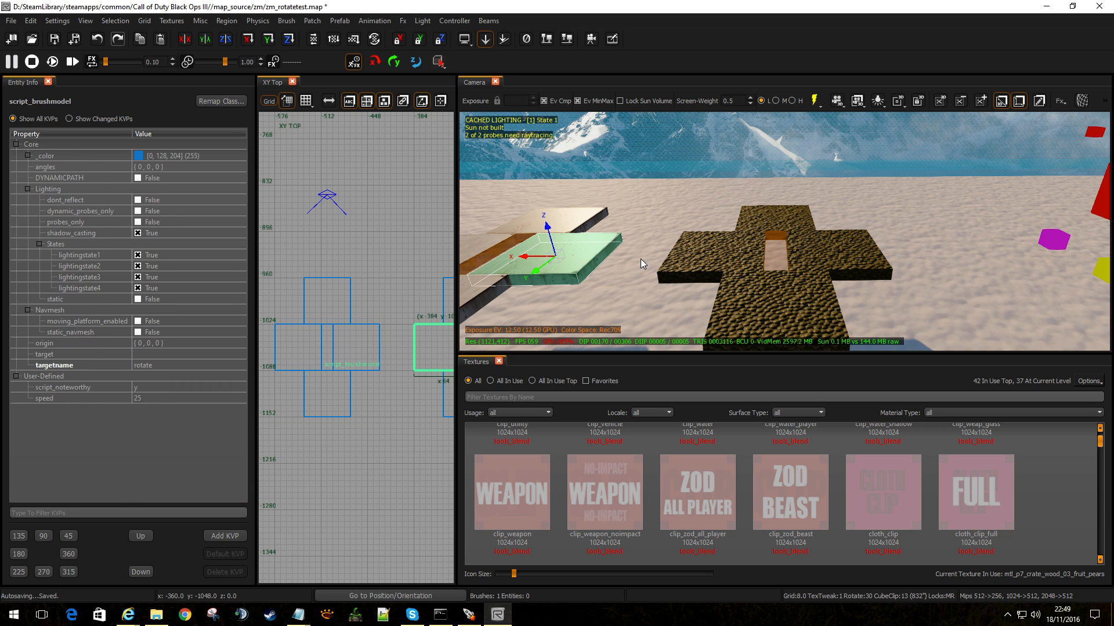
{"action": "key", "text": "Escape"}
{"action": "left_click", "coordinate": [775, 279], "text": "shift"}
{"action": "key", "text": "Escape"}
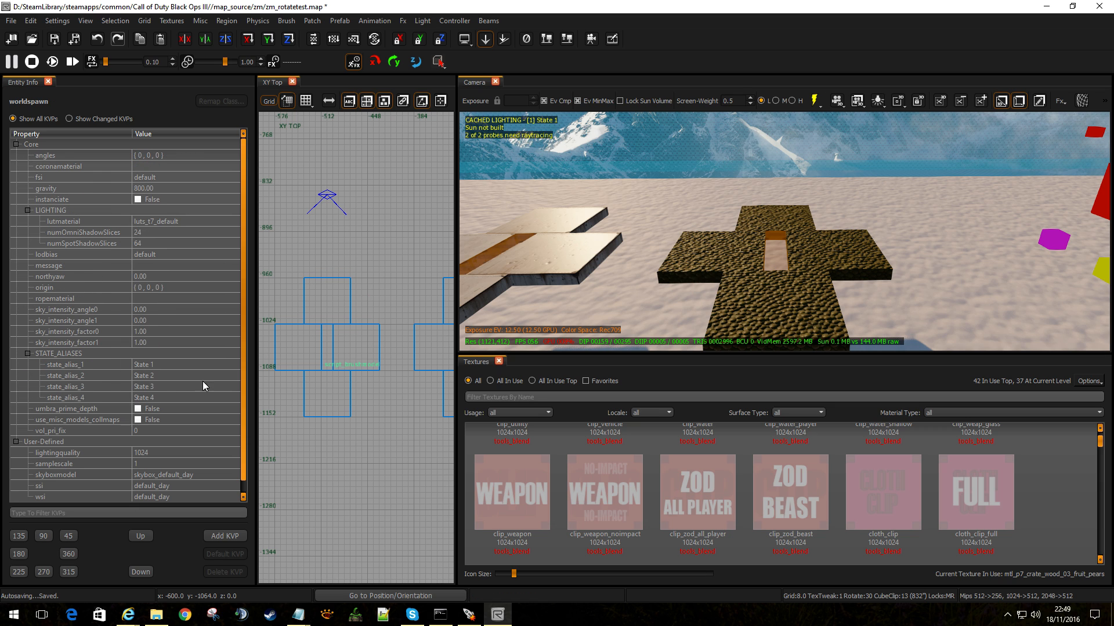
{"action": "left_click", "coordinate": [559, 284], "text": "shift"}
{"action": "key", "text": "Escape"}
{"action": "left_click", "coordinate": [777, 290], "text": "shift"}
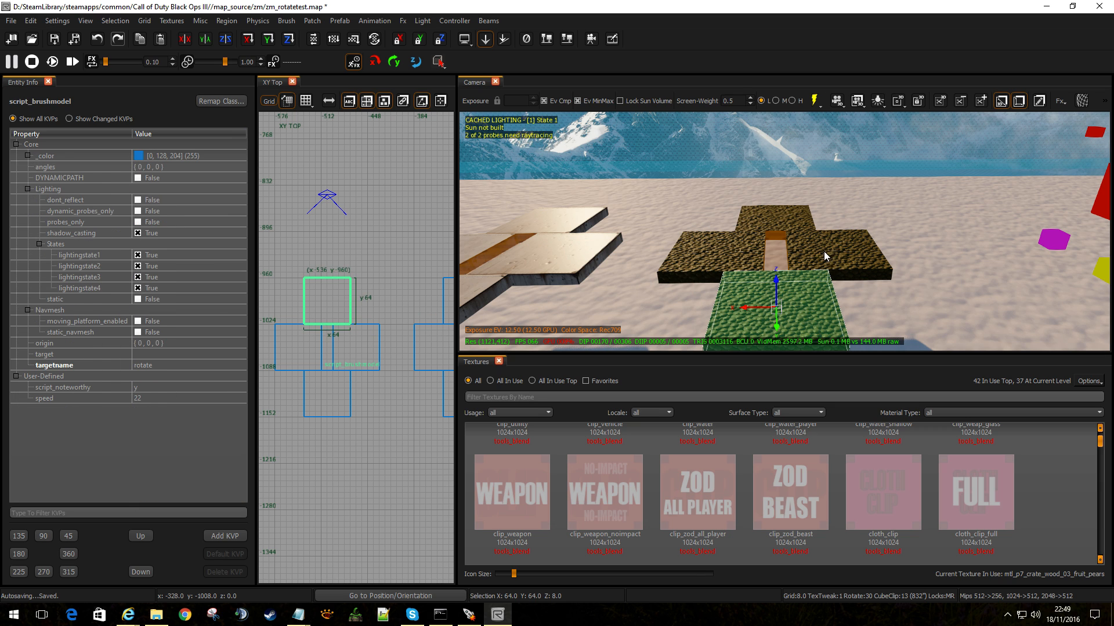
{"action": "left_click", "coordinate": [823, 252], "text": "shift"}
{"action": "key", "text": "Escape"}
Step: Select the four textured slabs together with the origin brush and set their speed key to 100
{"action": "left_click", "coordinate": [778, 246], "text": "shift"}
{"action": "left_click", "coordinate": [813, 254], "text": "shift"}
{"action": "left_click", "coordinate": [787, 294], "text": "shift"}
{"action": "left_click", "coordinate": [736, 255], "text": "shift"}
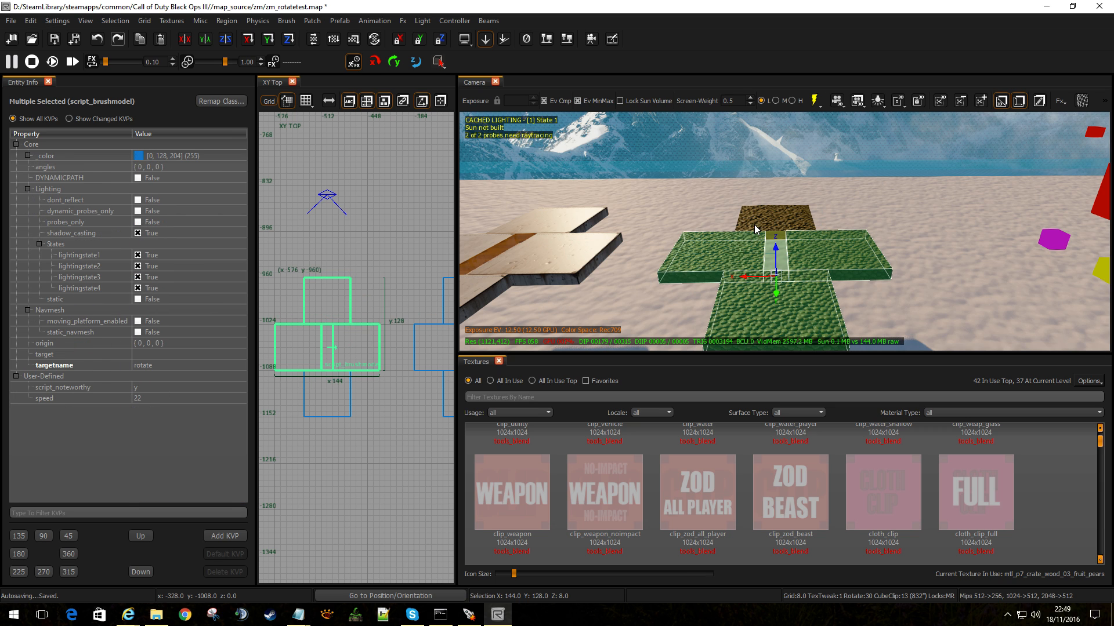
{"action": "left_click", "coordinate": [755, 225], "text": "shift"}
{"action": "left_click", "coordinate": [201, 397]}
{"action": "type", "text": "10"}
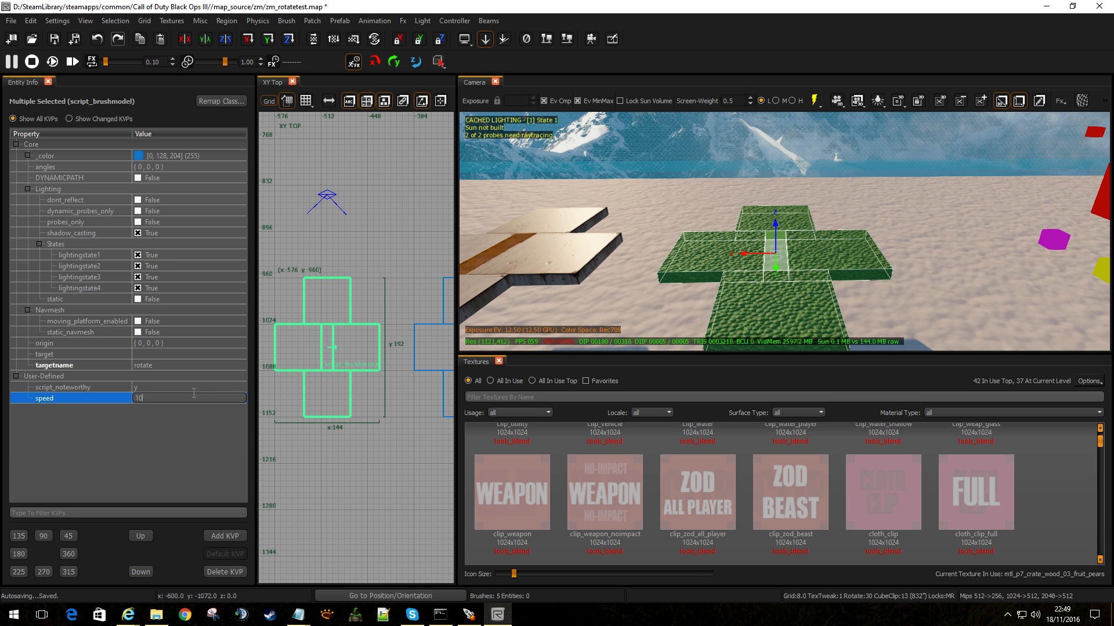
{"action": "type", "text": "00"}
{"action": "key", "text": "BackSpace"}
{"action": "key", "text": "Return"}
{"action": "key", "text": "Escape"}
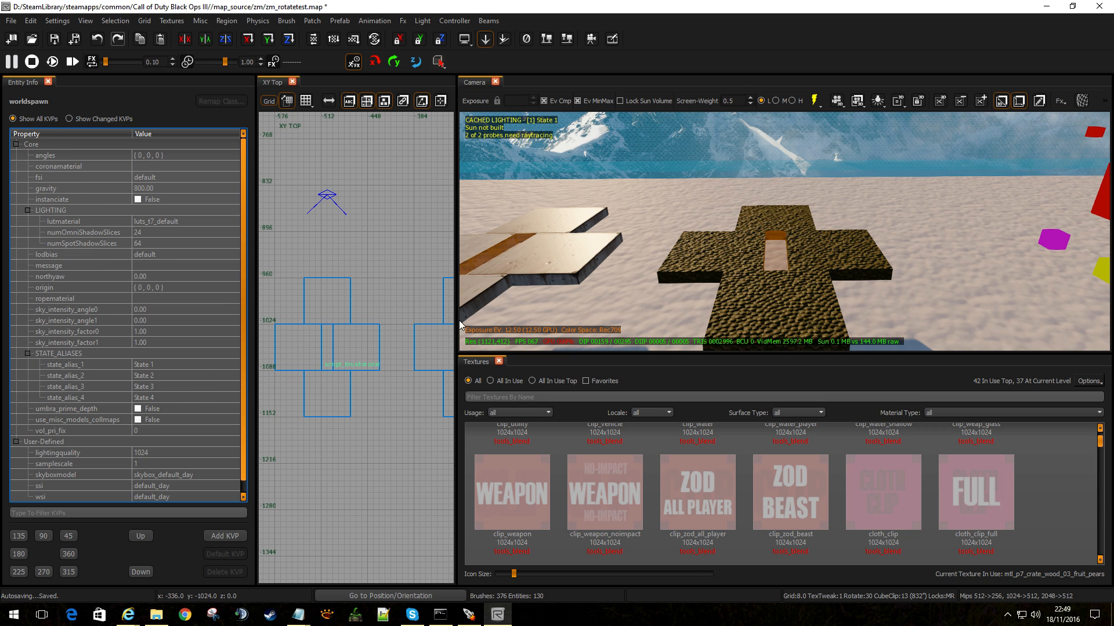
Step: Examine the rotating platforms and the zm_jump_pad.map prefab with its trigger, checking the prefab's key values
{"action": "mouse_move", "coordinate": [650, 178]}
{"action": "right_mouse_down"}
{"action": "mouse_move", "coordinate": [708, 279]}
{"action": "mouse_move", "coordinate": [767, 324]}
{"action": "right_mouse_up"}
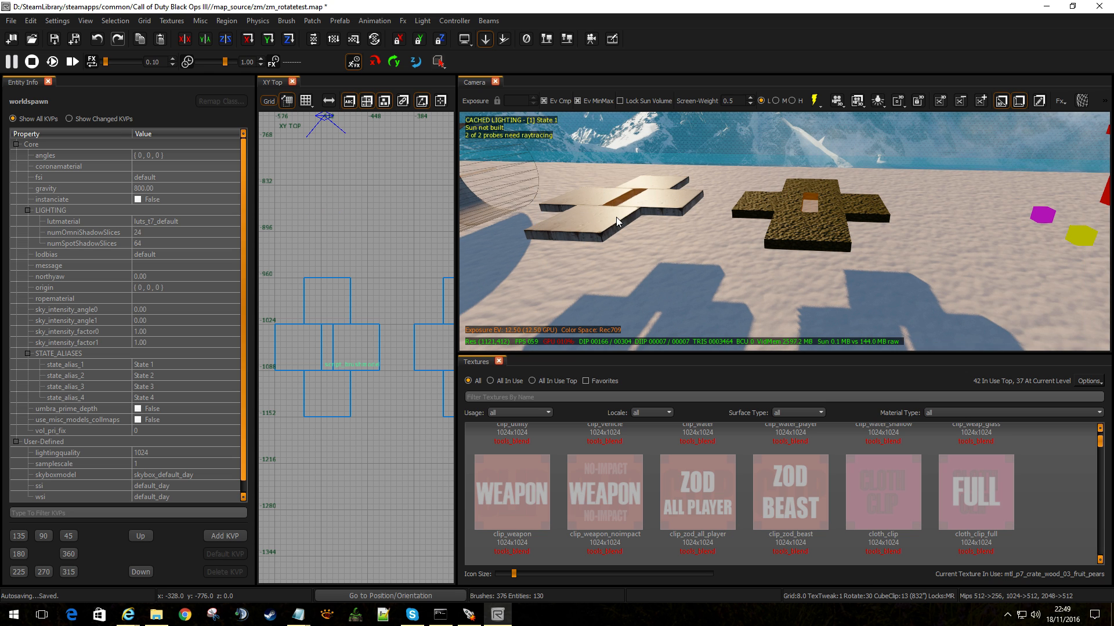
{"action": "right_click_drag", "start_coordinate": [616, 217], "coordinate": [641, 200]}
{"action": "right_click_drag", "start_coordinate": [812, 179], "coordinate": [957, 210]}
{"action": "right_click_drag", "start_coordinate": [899, 240], "coordinate": [858, 225]}
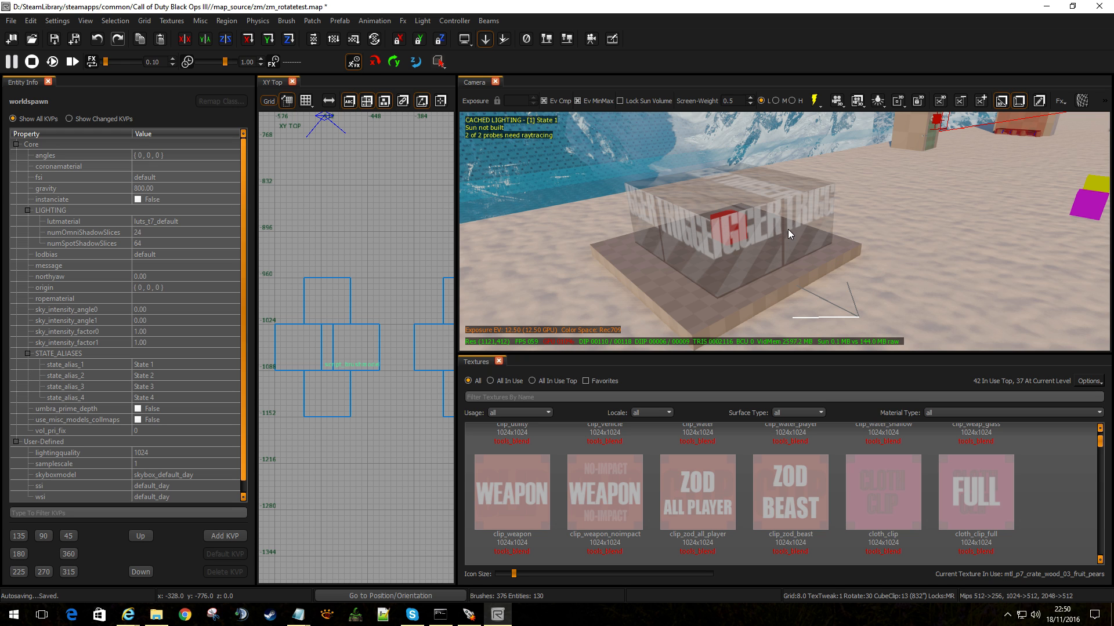
{"action": "right_click_drag", "start_coordinate": [788, 229], "coordinate": [752, 220]}
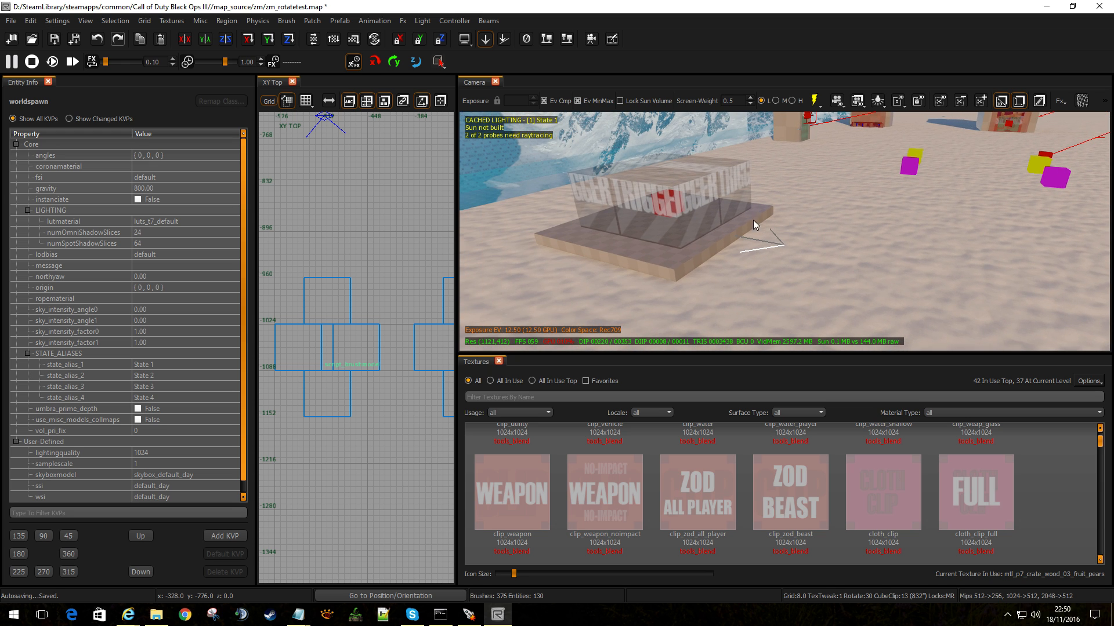
{"action": "left_click", "coordinate": [695, 200]}
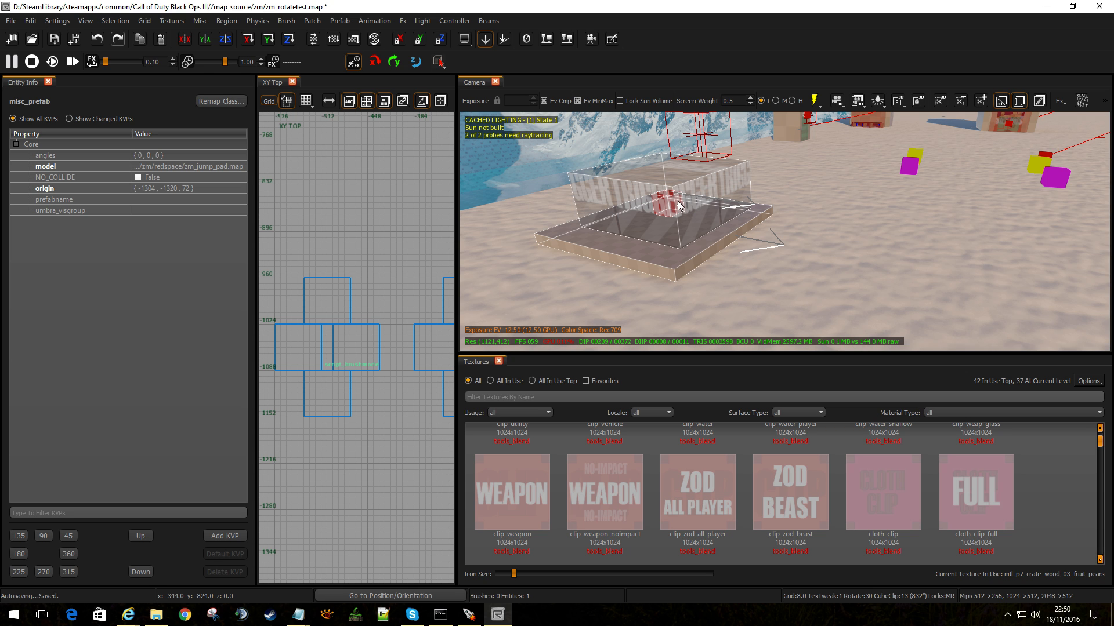
{"action": "right_click_drag", "start_coordinate": [678, 206], "coordinate": [828, 175]}
{"action": "right_click_drag", "start_coordinate": [807, 213], "coordinate": [769, 225]}
{"action": "key", "text": "Escape"}
{"action": "left_click", "coordinate": [771, 225]}
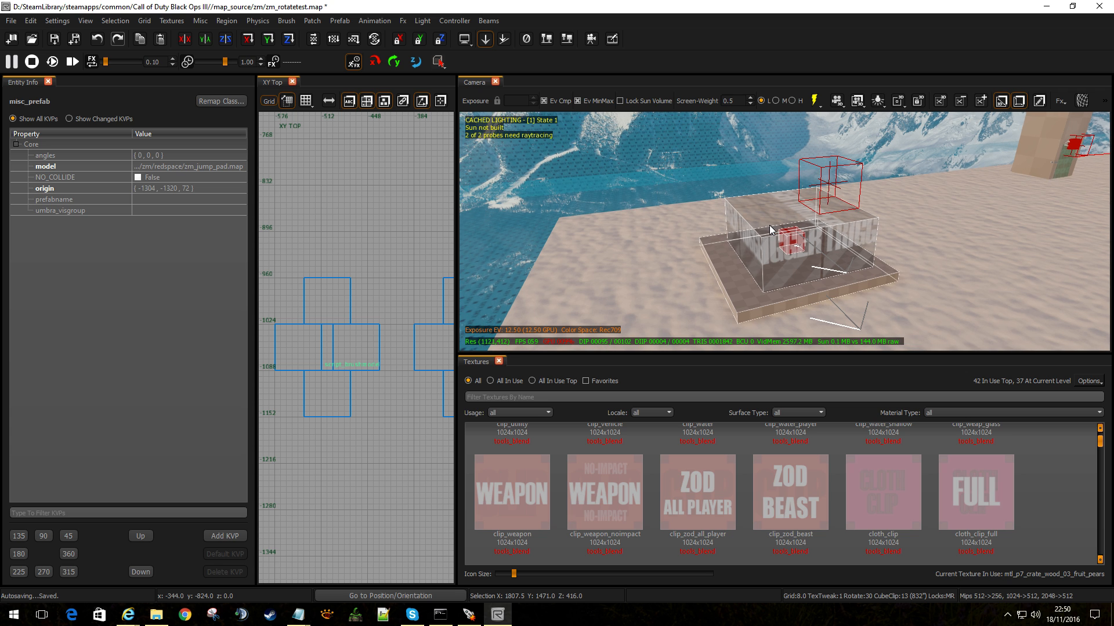
{"action": "key", "text": "Escape"}
{"action": "right_click_drag", "start_coordinate": [814, 271], "coordinate": [780, 280]}
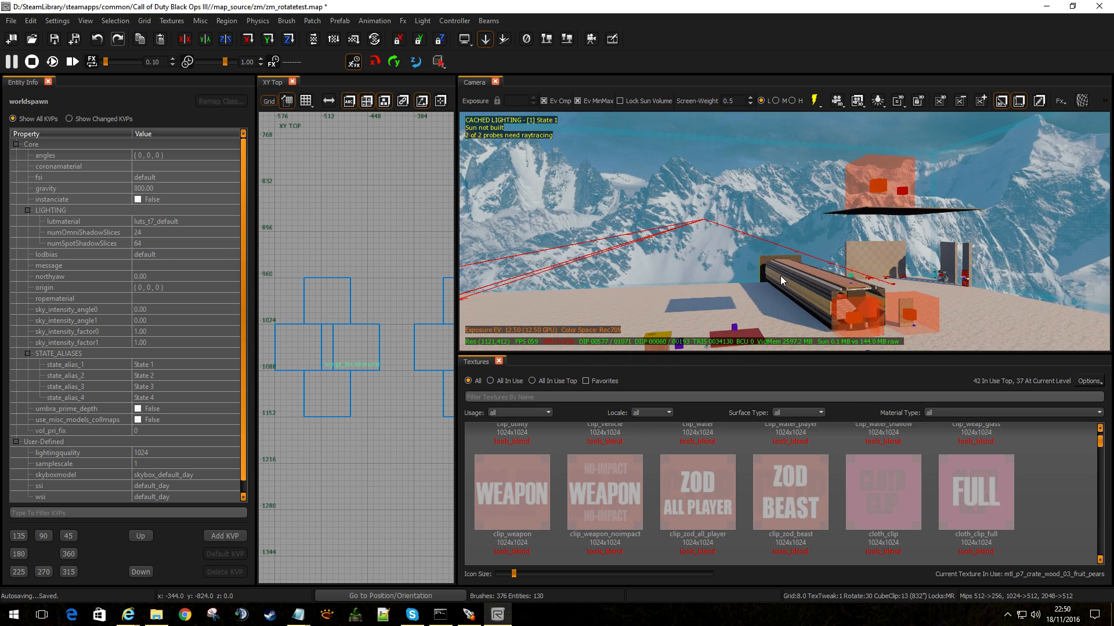
Step: Save the map and build zm_rotatetest in the Mod Tools Launcher with Compile, Light, Link and Run enabled
{"action": "key", "text": "ctrl+s"}
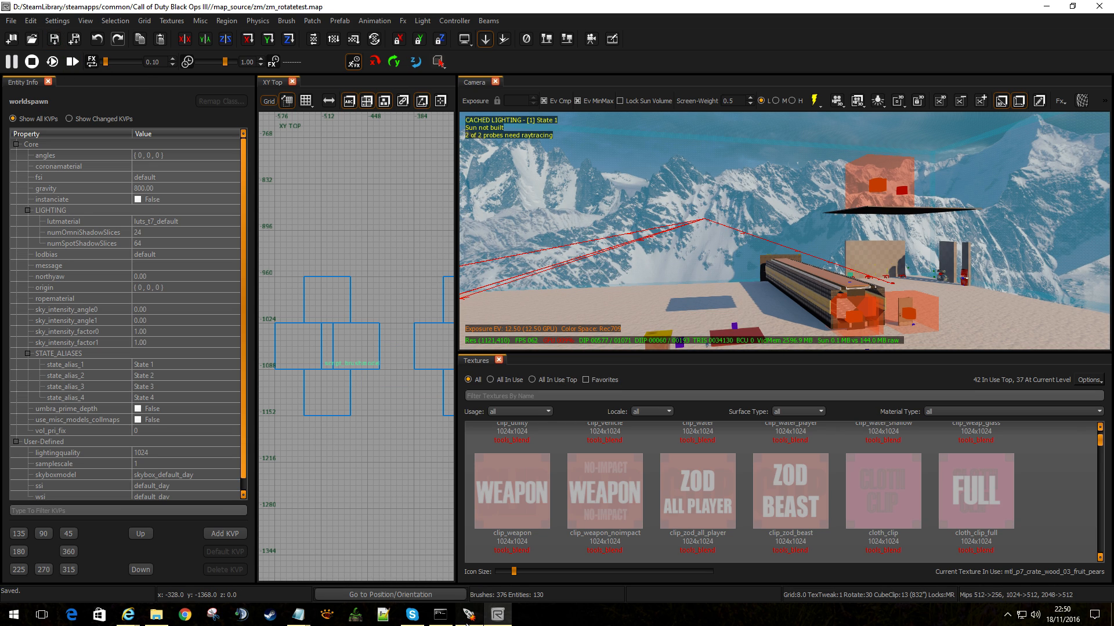
{"action": "key", "text": "alt+Tab"}
{"action": "left_click", "coordinate": [716, 242]}
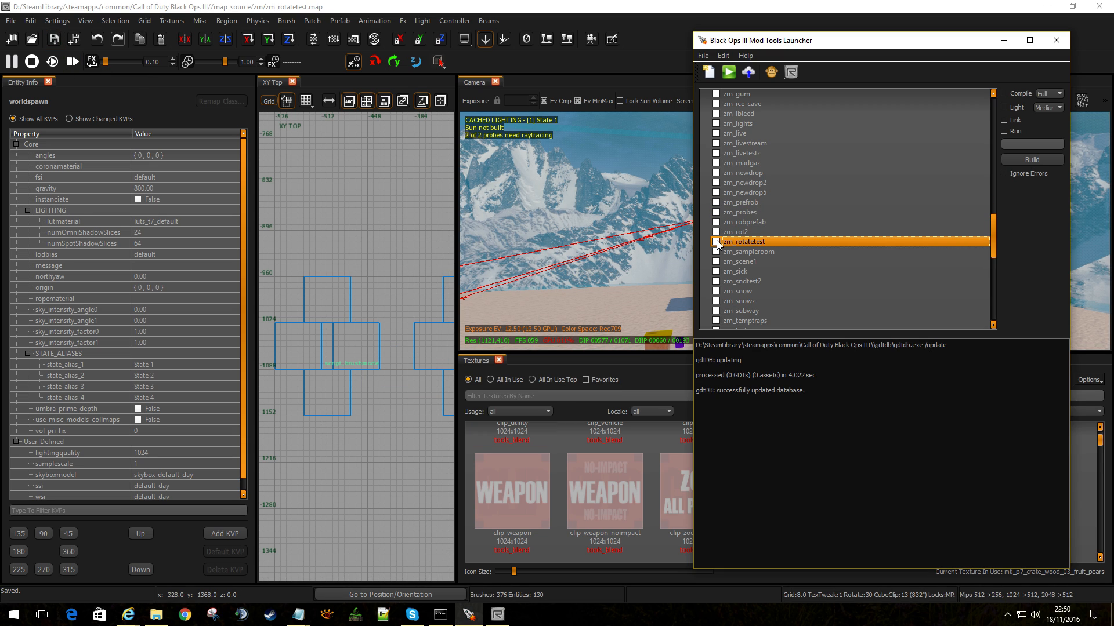
{"action": "left_click", "coordinate": [1011, 95]}
{"action": "left_click", "coordinate": [1027, 157]}
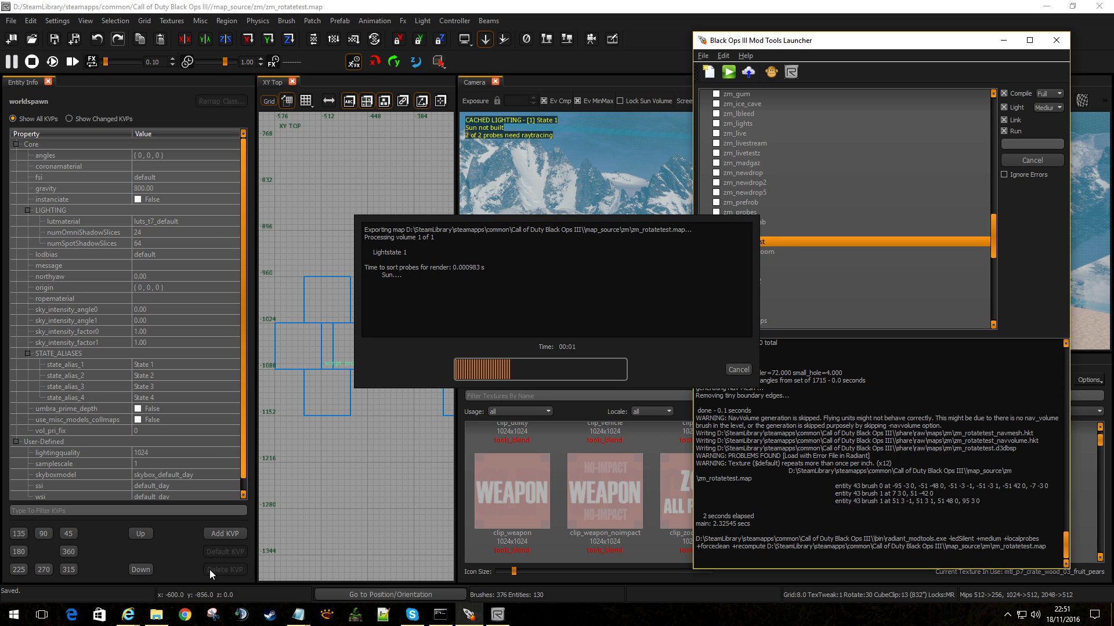
Step: Close the Radiant editor and open zm_rotatetest.gsc from the usermap's scripts\zm folder in Notepad
{"action": "left_click", "coordinate": [157, 615]}
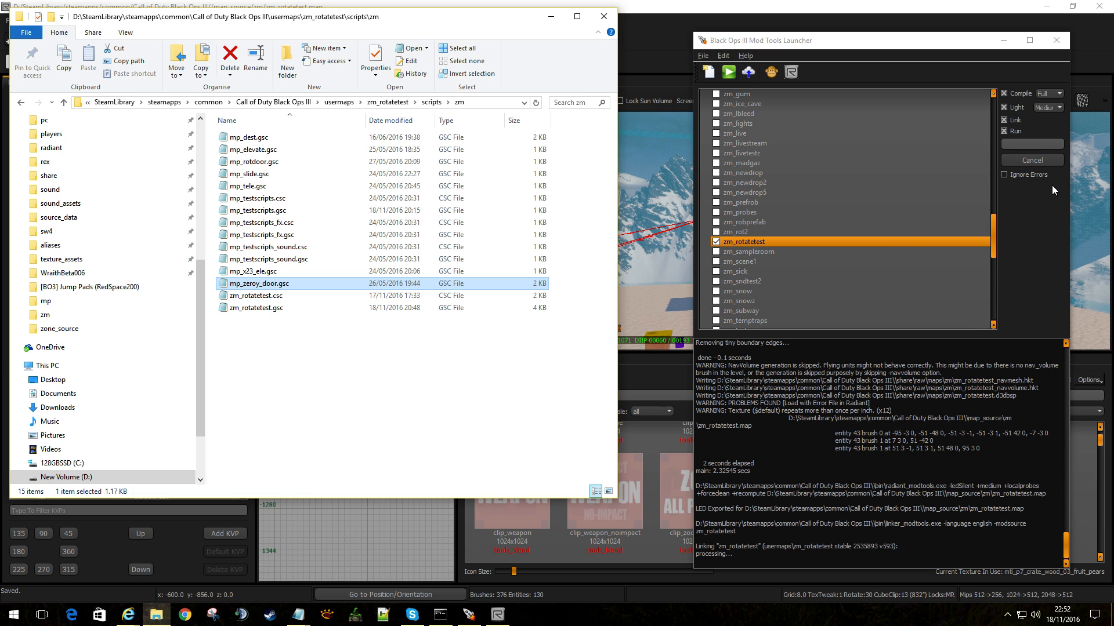
{"action": "left_click", "coordinate": [1073, 5]}
{"action": "left_click", "coordinate": [1099, 6]}
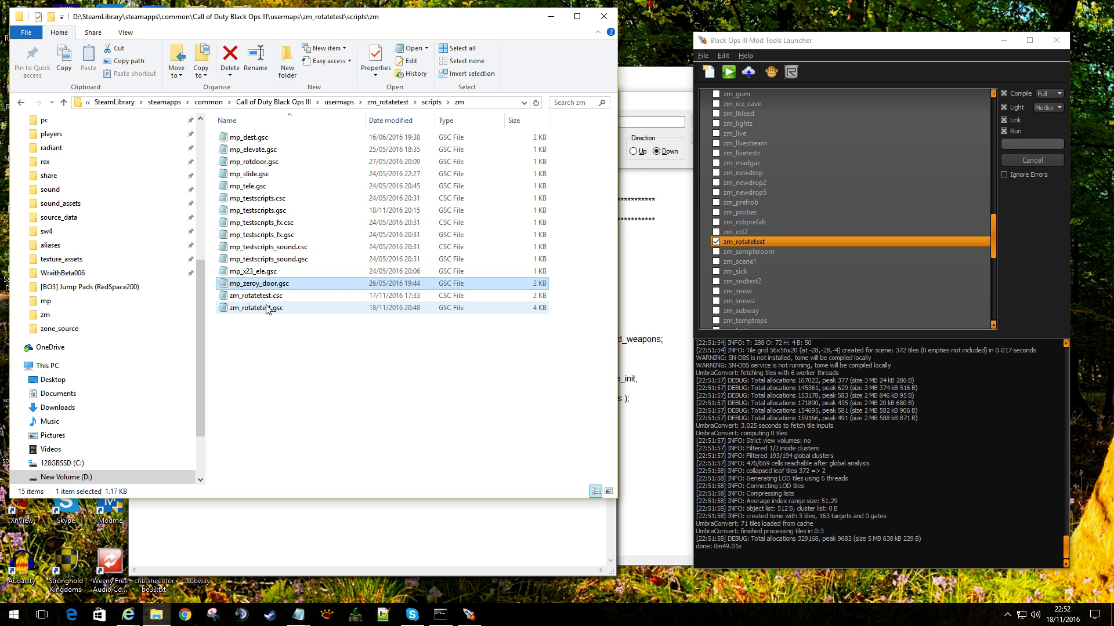
{"action": "left_click", "coordinate": [256, 310]}
{"action": "double_click", "coordinate": [256, 312]}
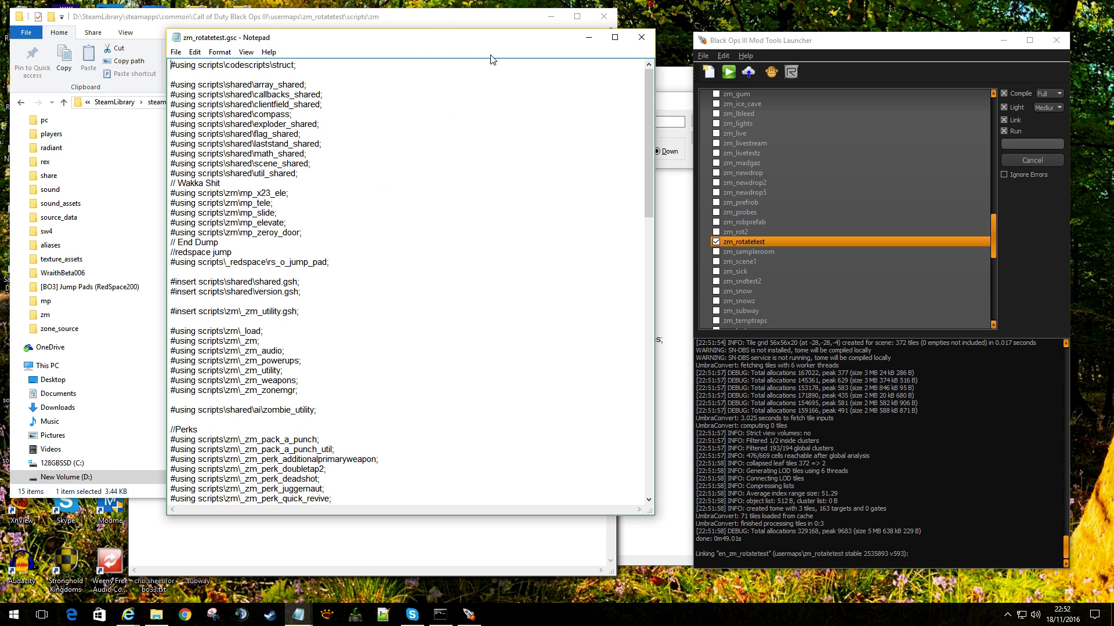
Step: Review the rotate_obj block in main(), the ra_rotate() function and the script main() calls in zm_rotatetest.gsc
{"action": "left_click_drag", "start_coordinate": [645, 108], "coordinate": [638, 412]}
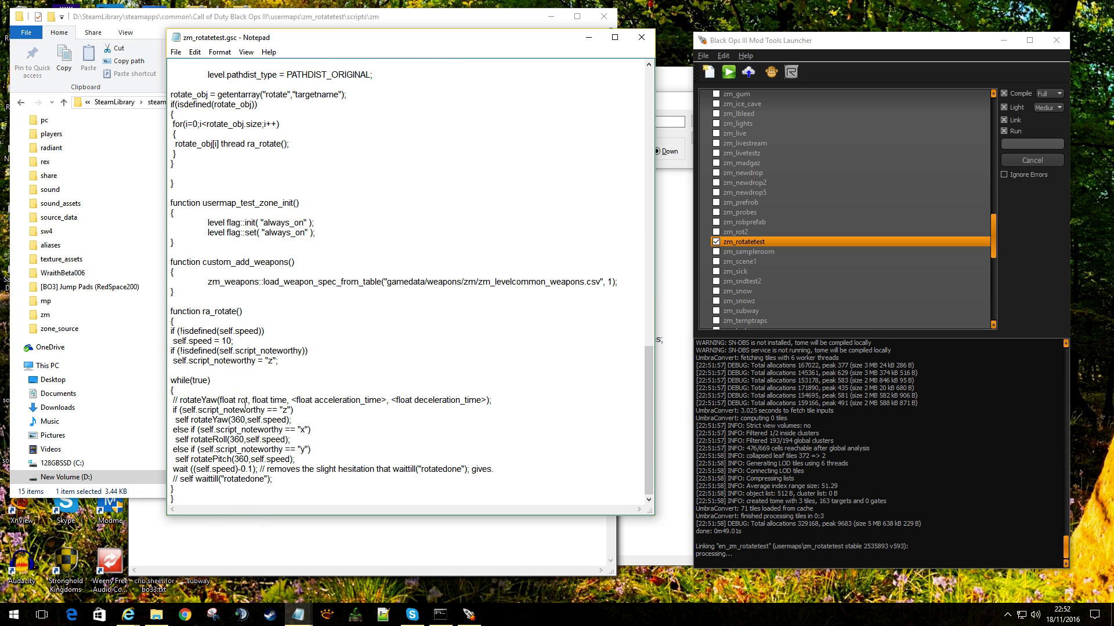
{"action": "scroll", "coordinate": [257, 350], "scroll_direction": "up", "scroll_amount": 10}
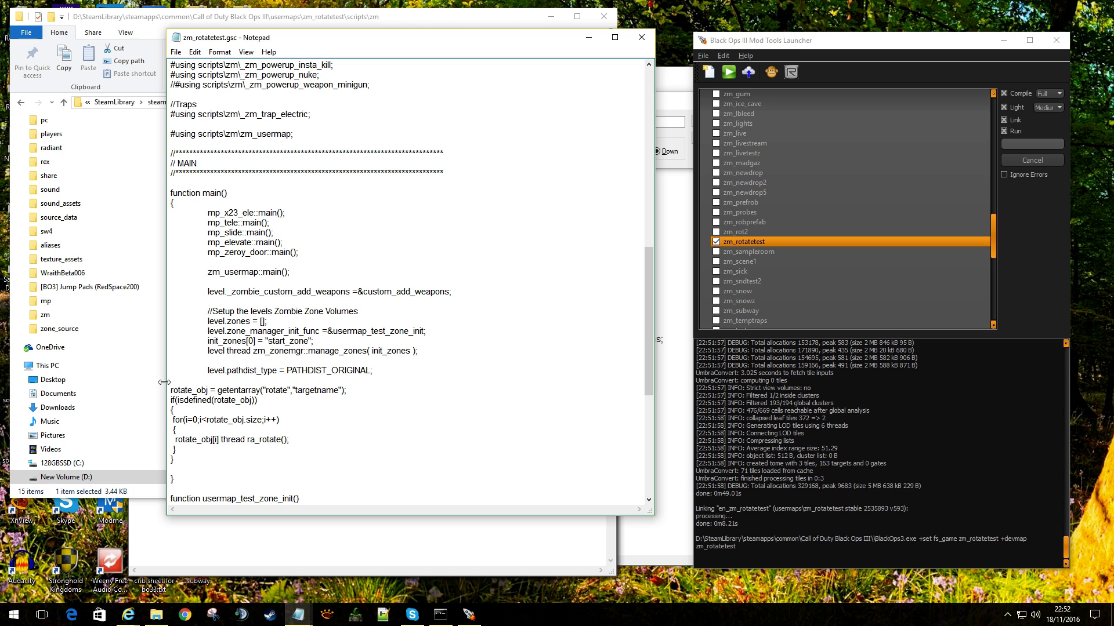
{"action": "left_click_drag", "start_coordinate": [171, 390], "coordinate": [289, 457]}
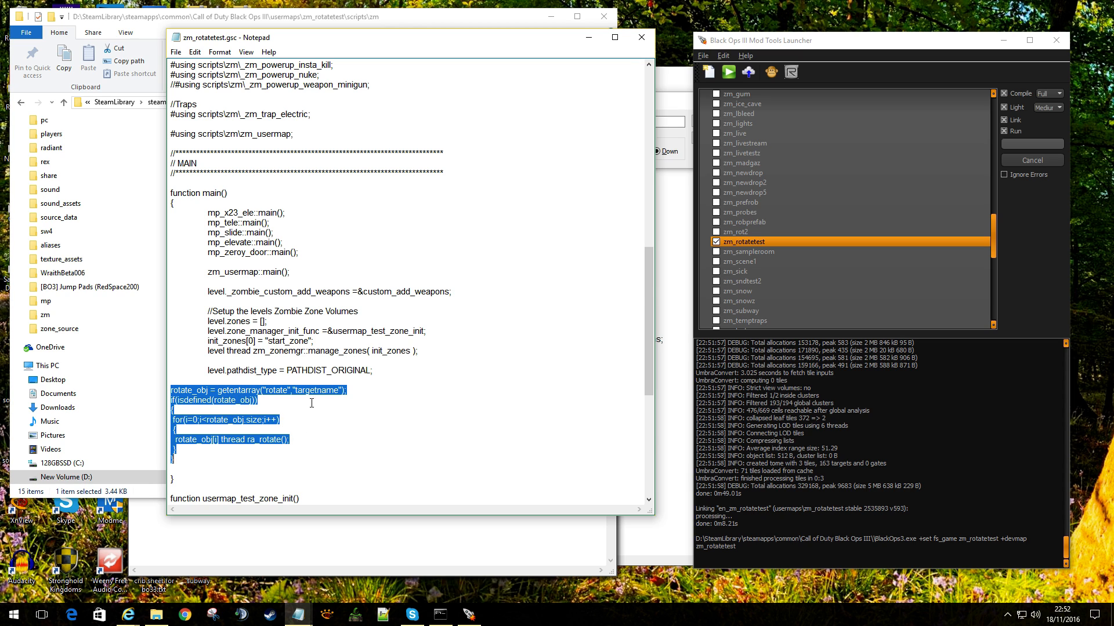
{"action": "scroll", "coordinate": [312, 403], "scroll_direction": "down", "scroll_amount": 10}
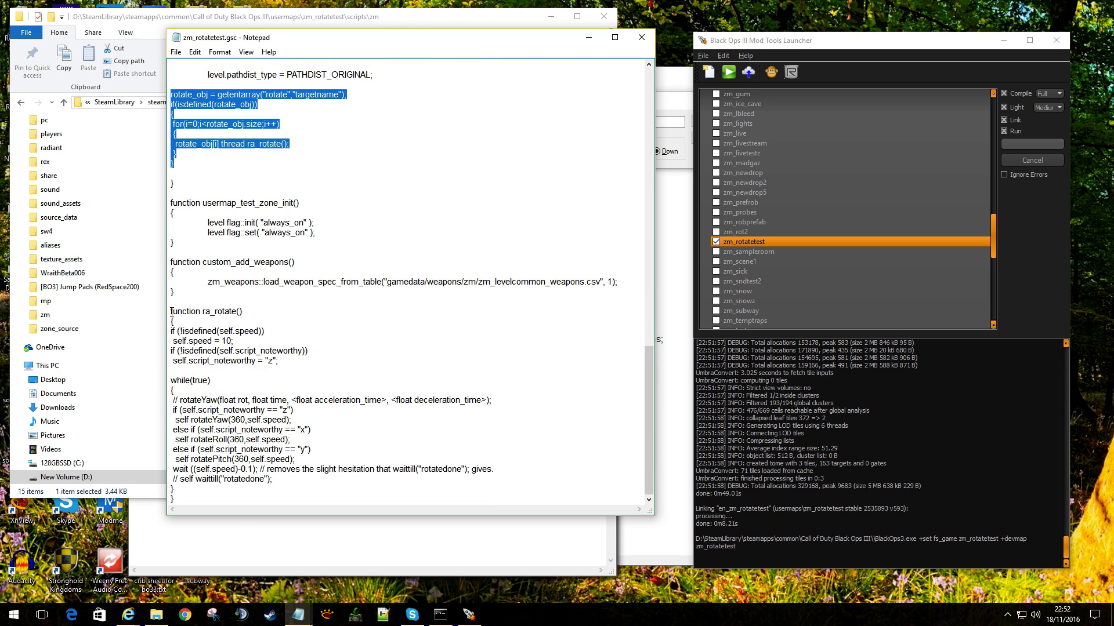
{"action": "left_click_drag", "start_coordinate": [172, 314], "coordinate": [247, 496]}
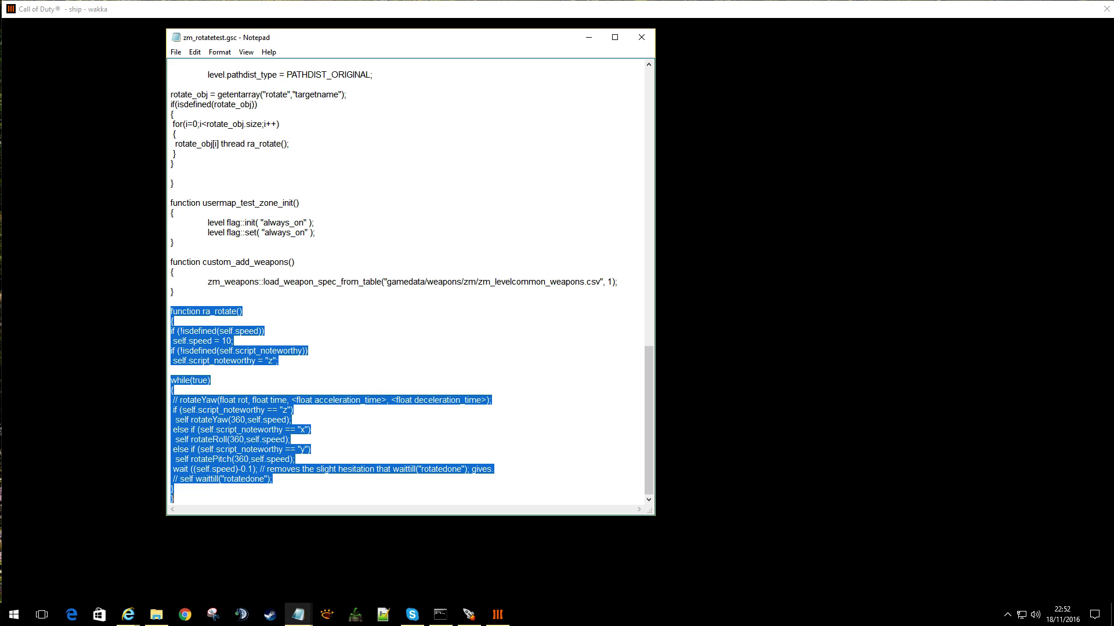
{"action": "scroll", "coordinate": [282, 441], "scroll_direction": "up", "scroll_amount": 10}
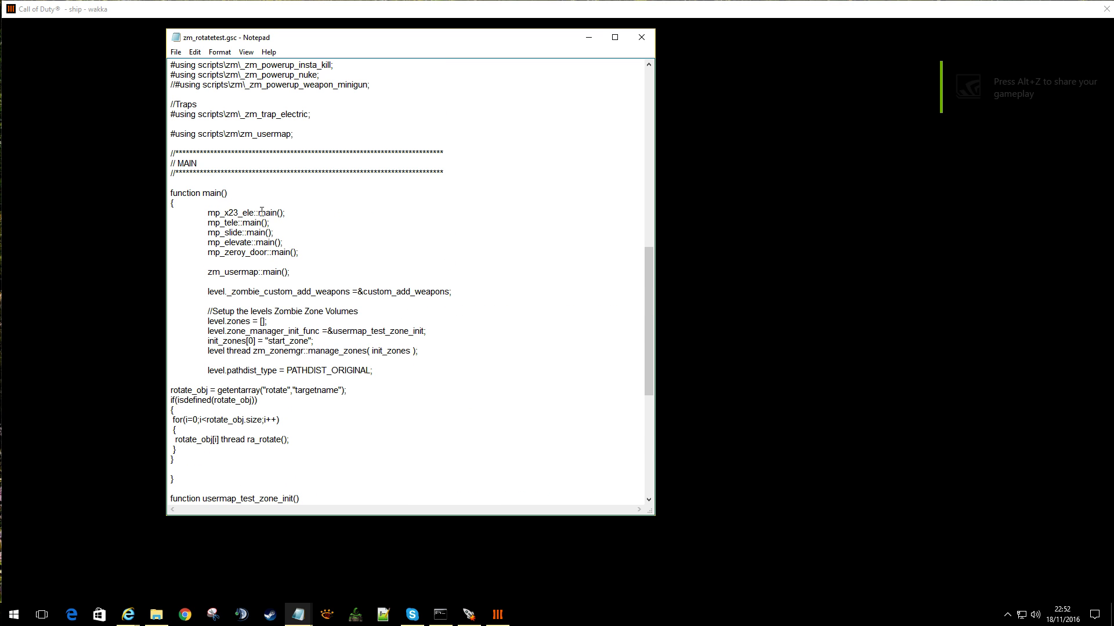
{"action": "left_click_drag", "start_coordinate": [283, 232], "coordinate": [225, 224]}
{"action": "scroll", "coordinate": [276, 209], "scroll_direction": "up", "scroll_amount": 6}
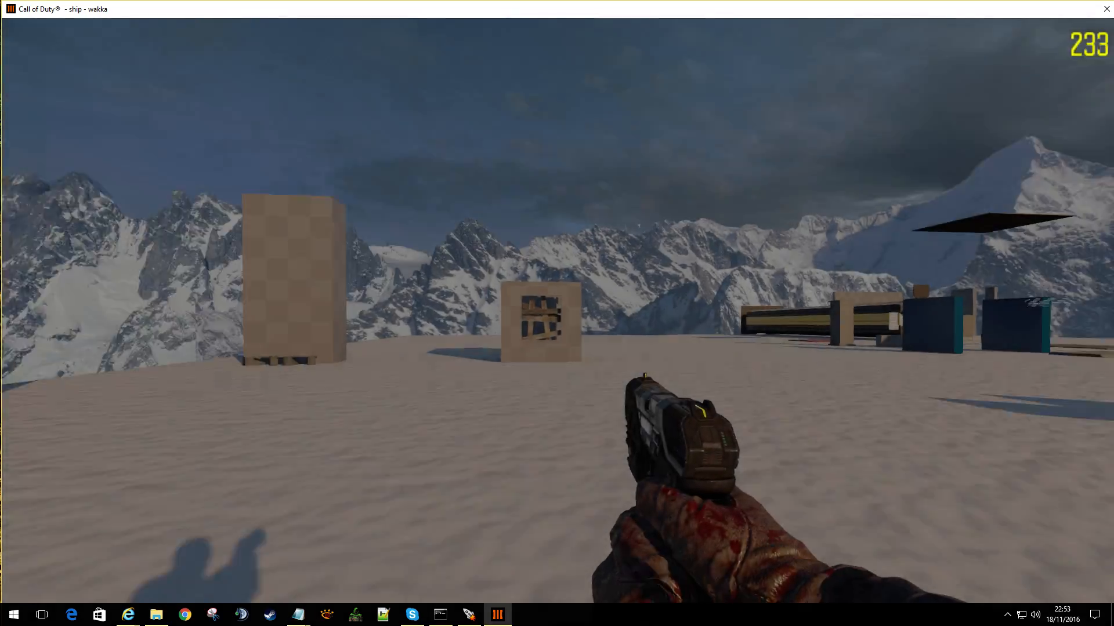
{"action": "key", "text": "w"}
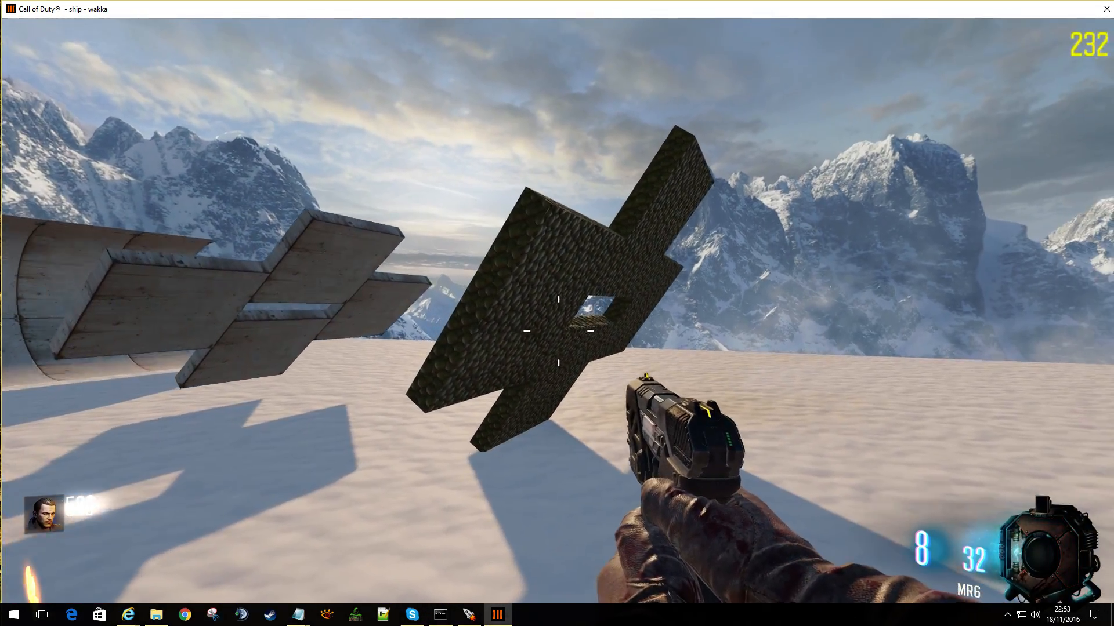
{"action": "key", "text": "a"}
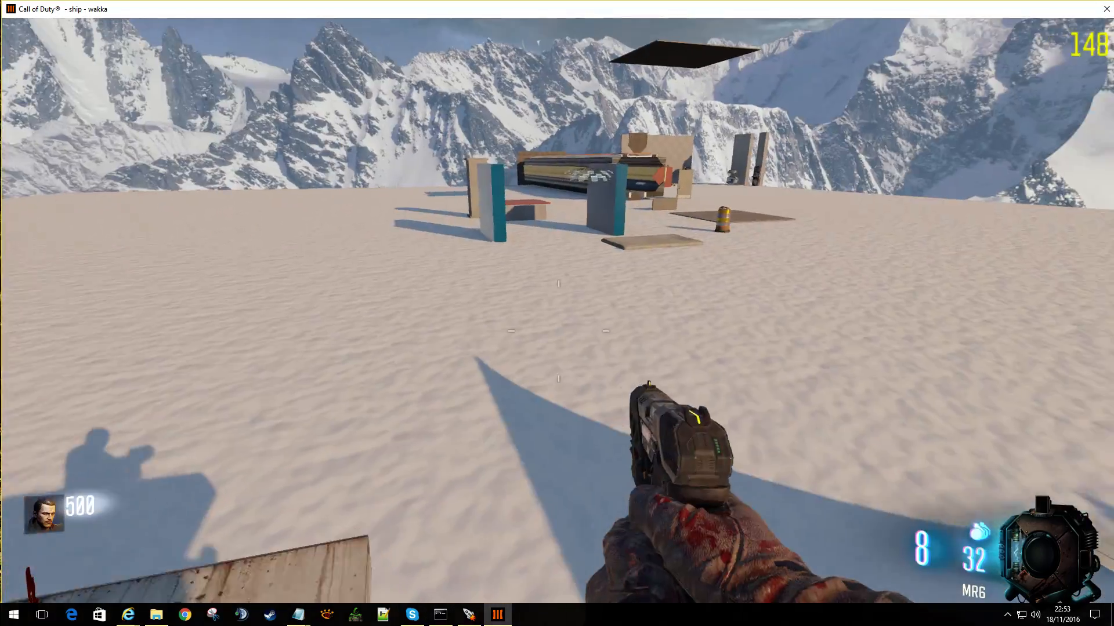
{"action": "key", "text": "w"}
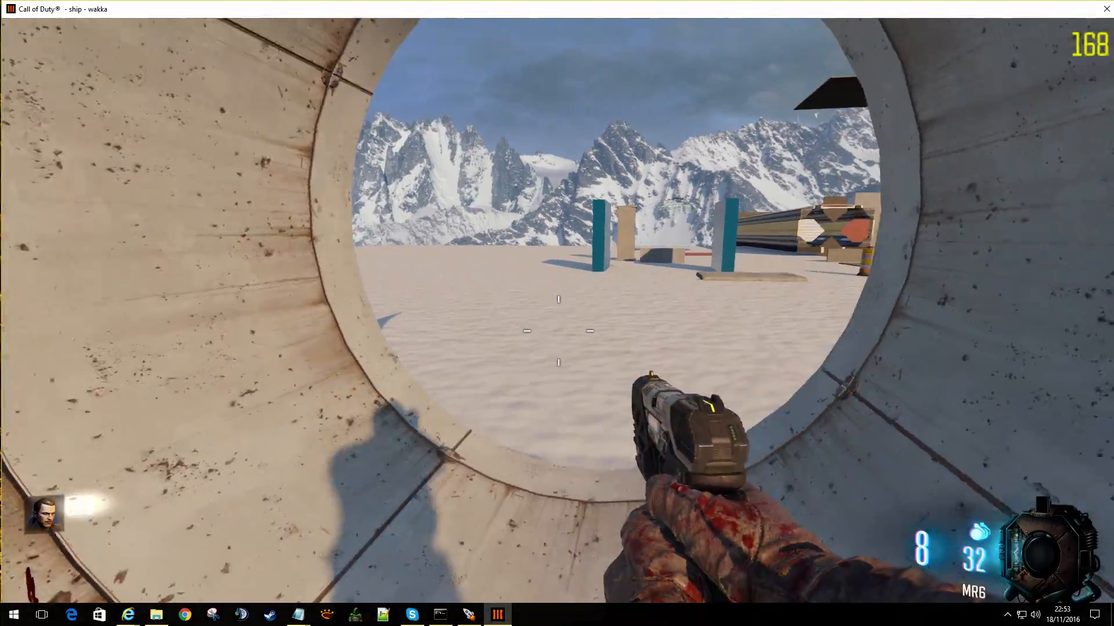
{"action": "key", "text": "w"}
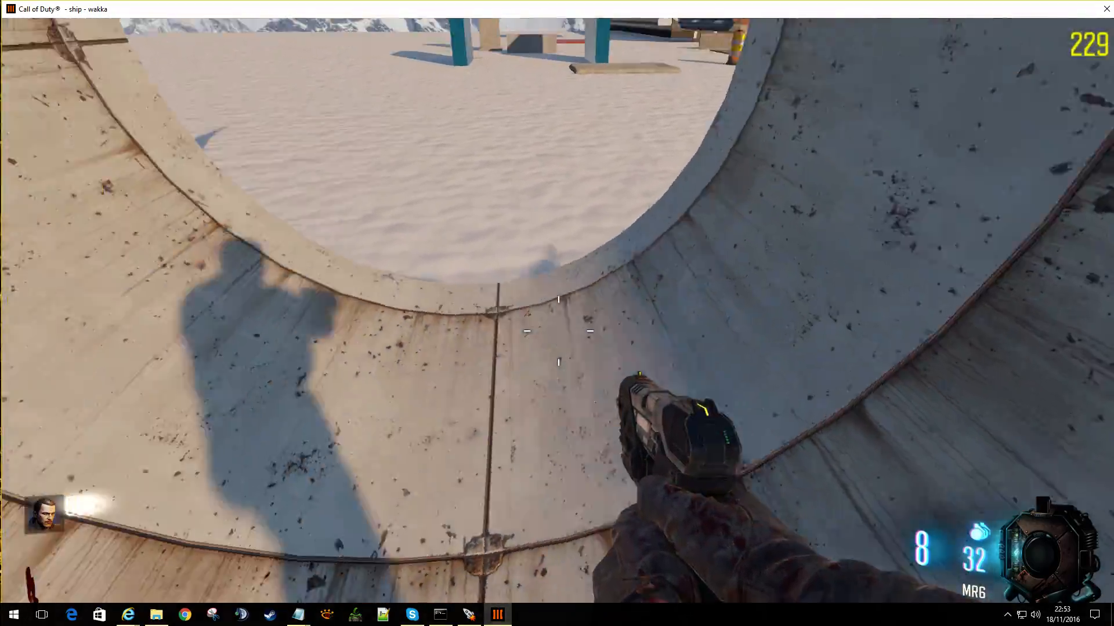
{"action": "key", "text": "w"}
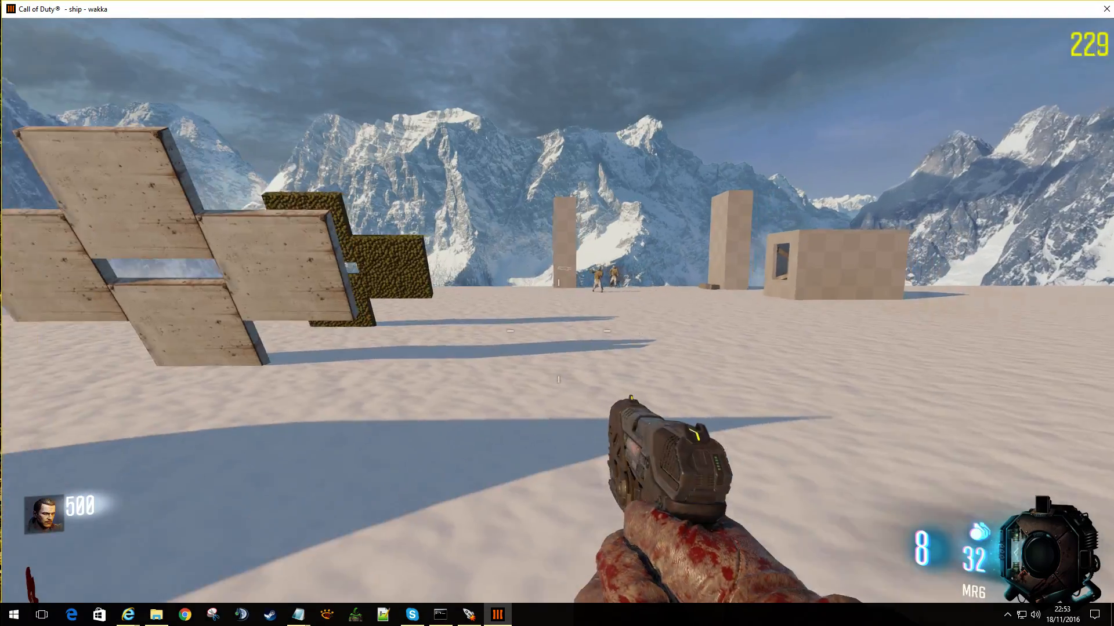
{"action": "key", "text": "w"}
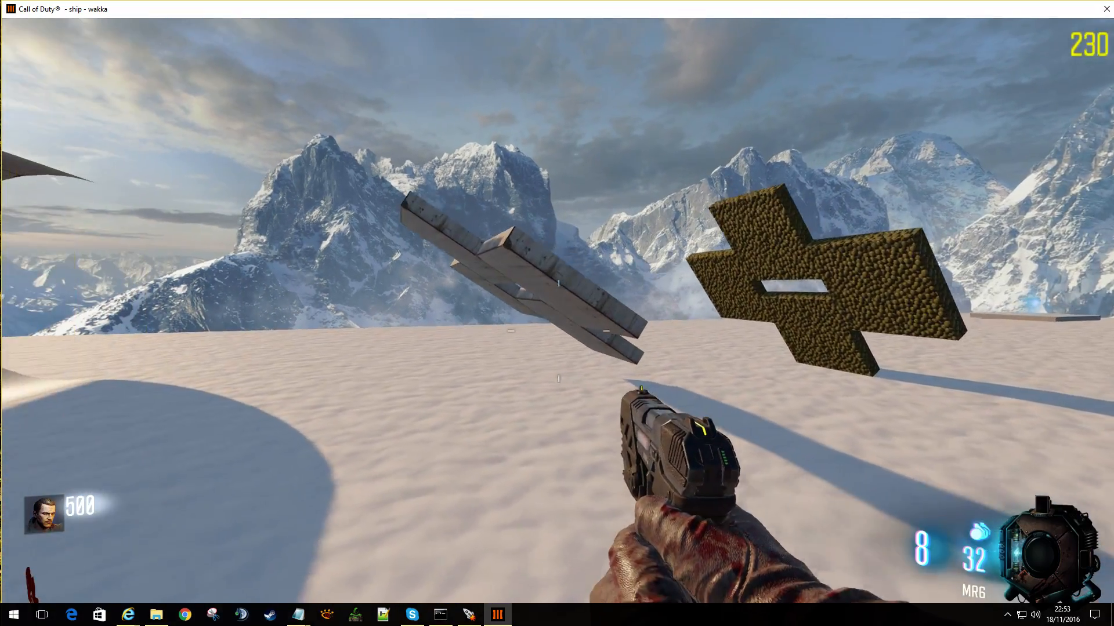
{"action": "key", "text": "w"}
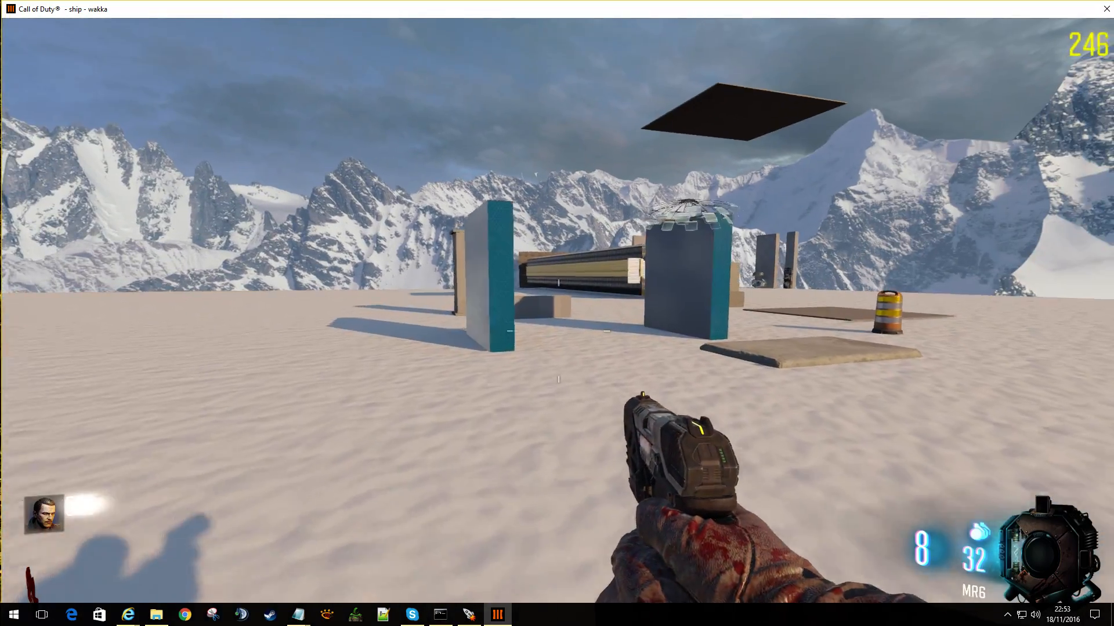
{"action": "key", "text": "w"}
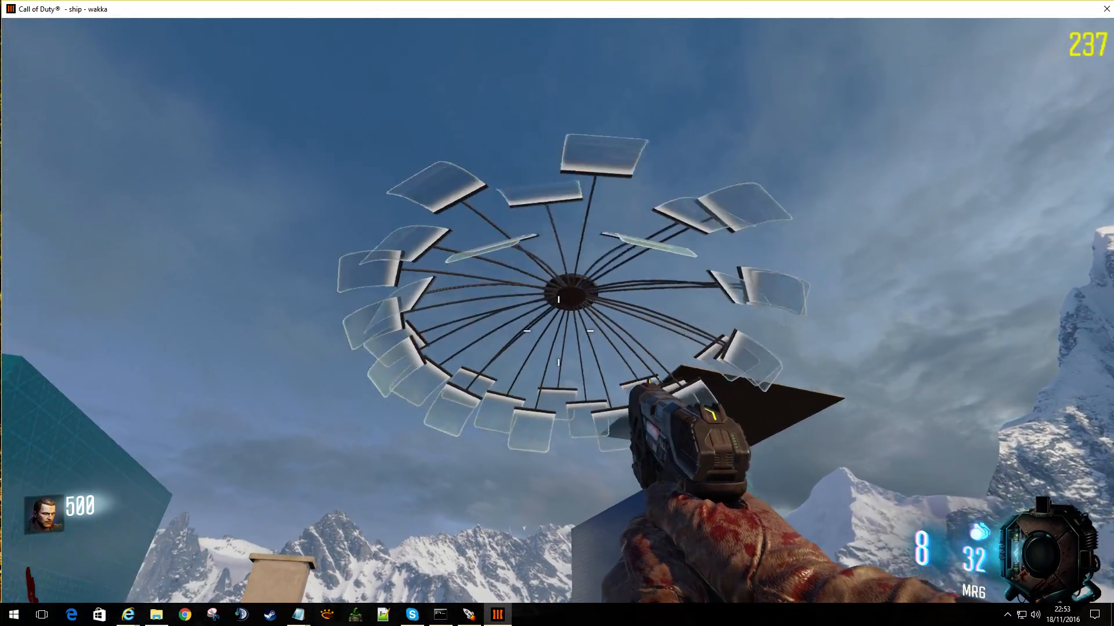
{"action": "key", "text": "s"}
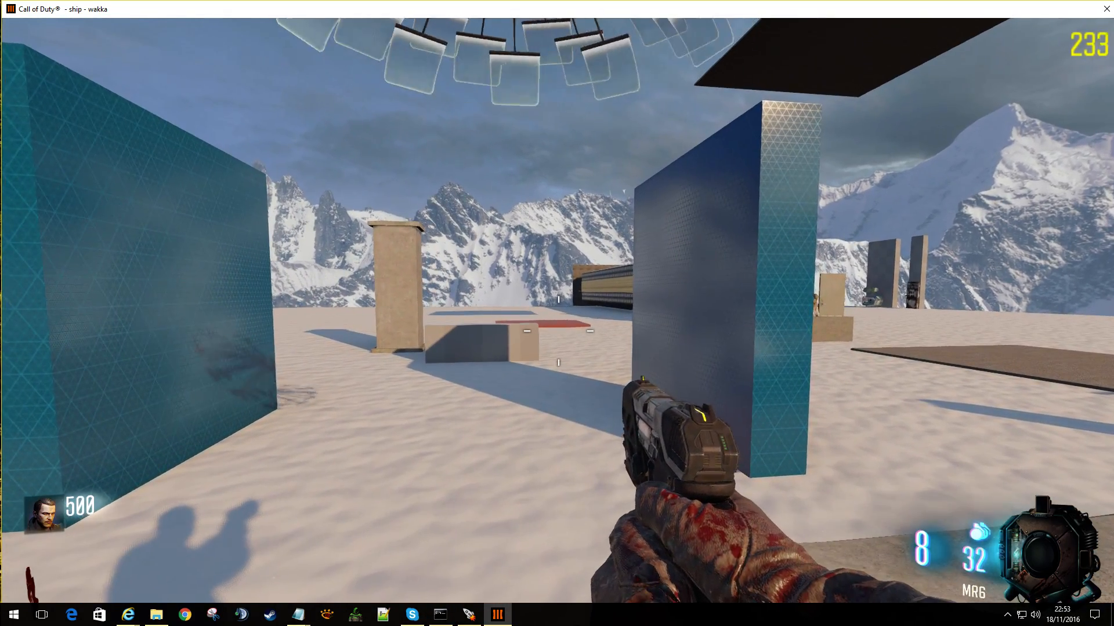
{"action": "key", "text": "a"}
{"action": "key", "text": "s"}
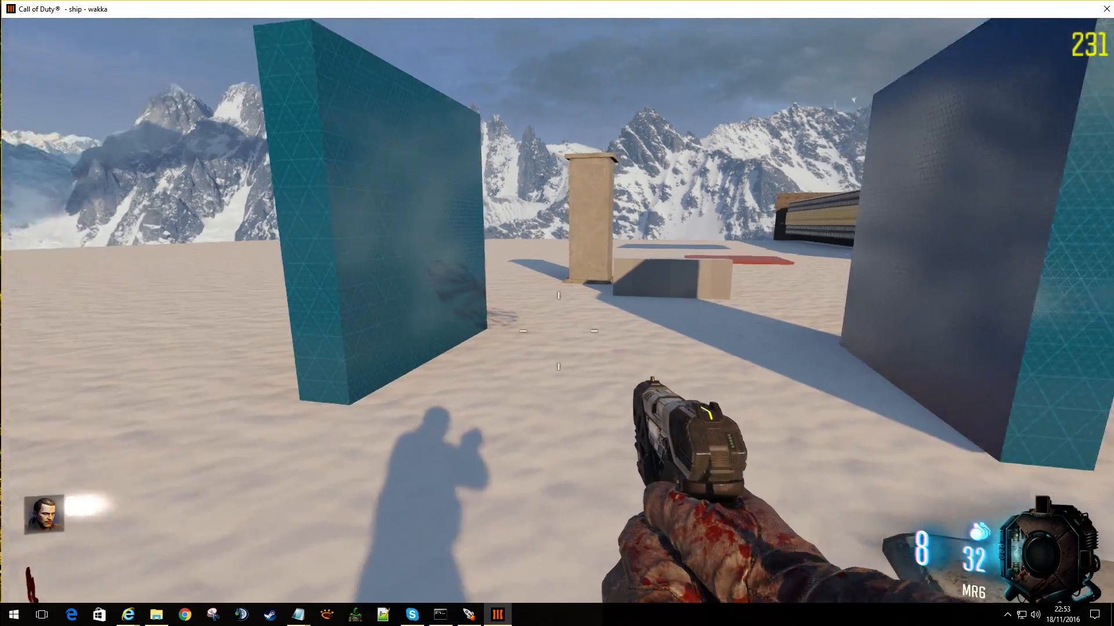
{"action": "key", "text": "w"}
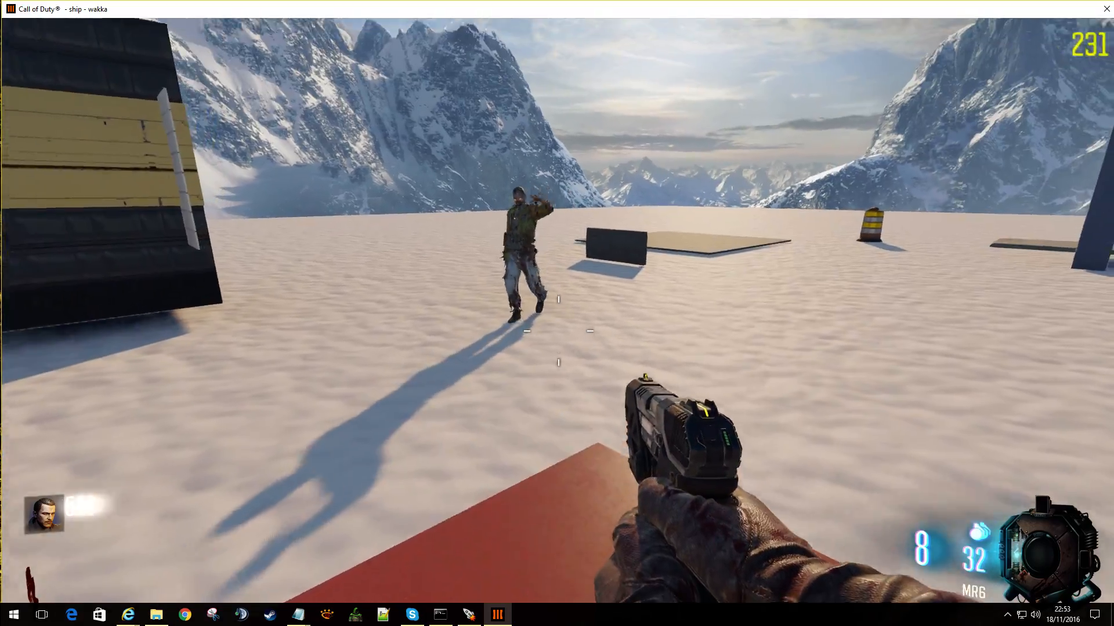
{"action": "left_click", "coordinate": [558, 331]}
{"action": "left_click", "coordinate": [558, 331]}
{"action": "left_click", "coordinate": [558, 330]}
{"action": "left_click", "coordinate": [558, 330]}
{"action": "left_click", "coordinate": [558, 331]}
{"action": "key", "text": "v"}
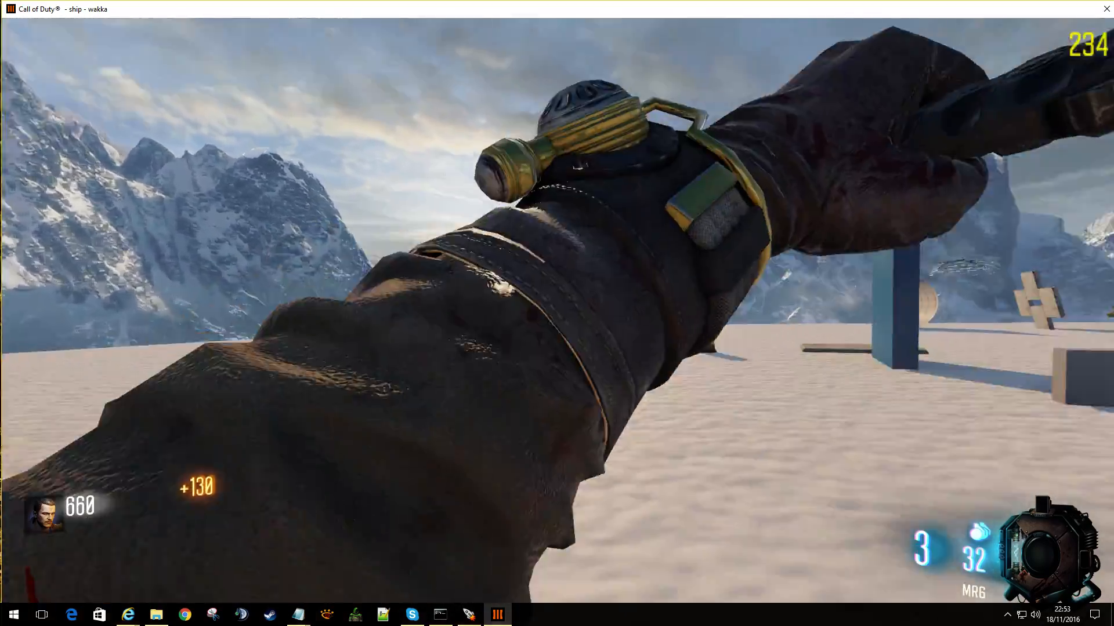
{"action": "key", "text": "r"}
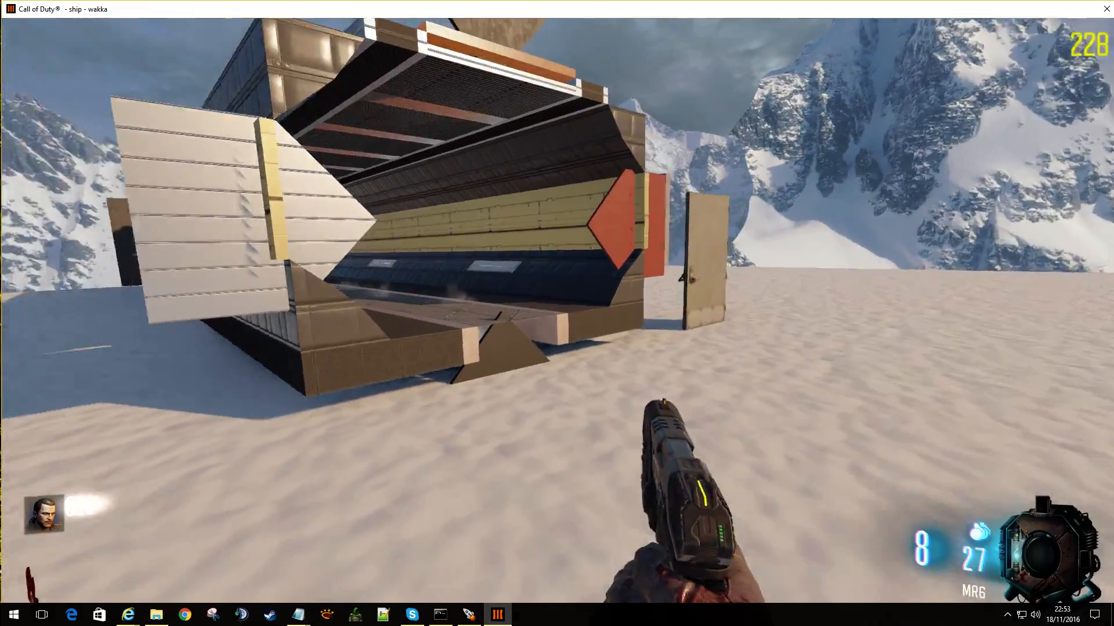
{"action": "key", "text": "w"}
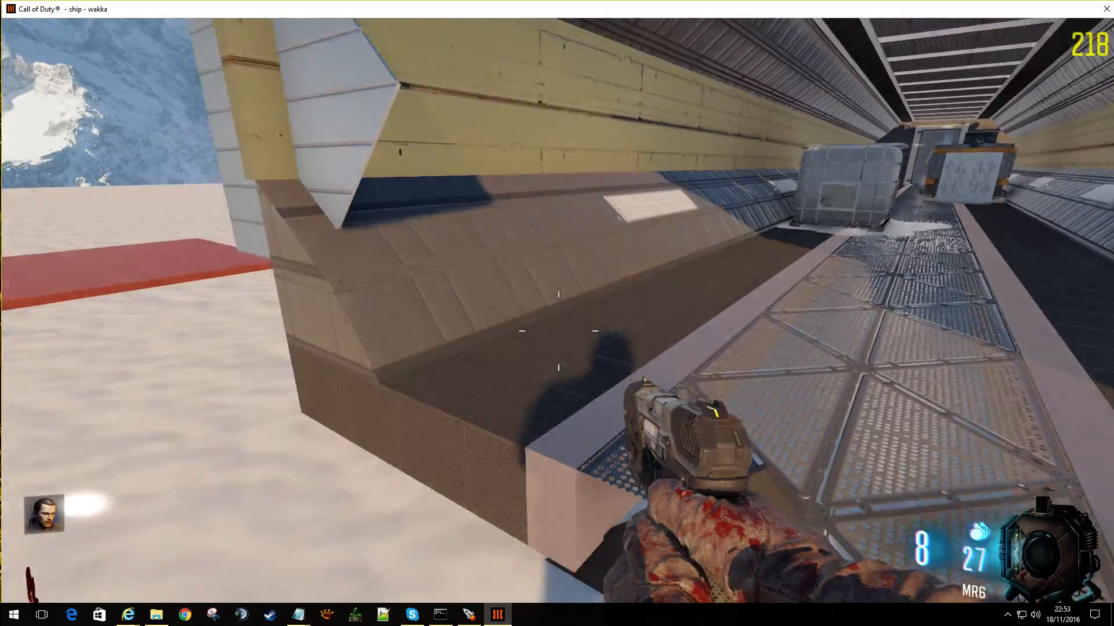
{"action": "key", "text": "s"}
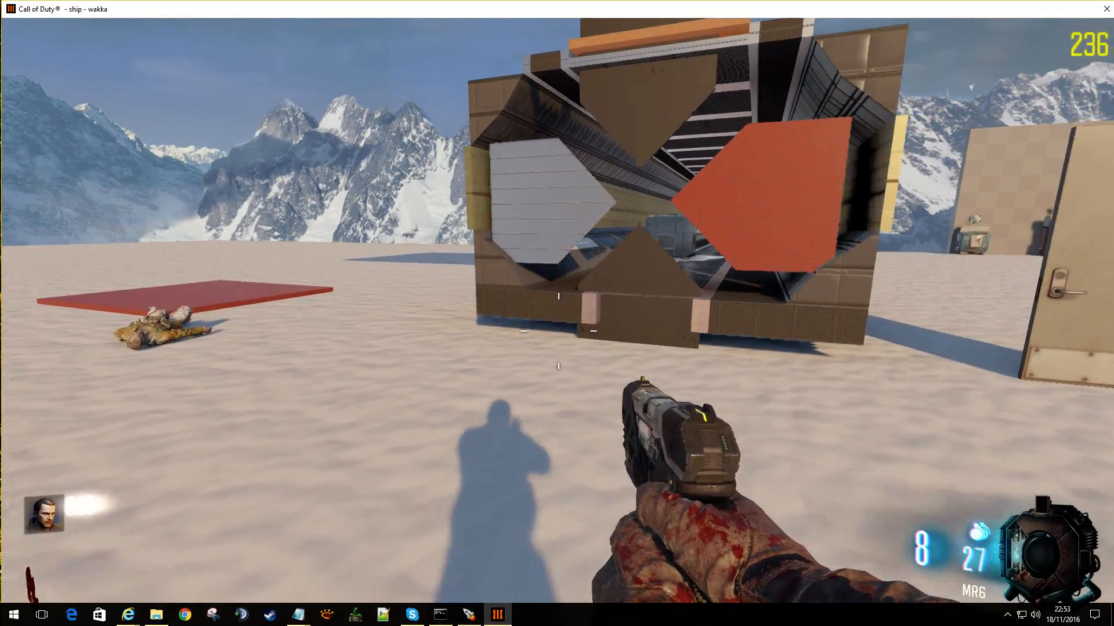
{"action": "key", "text": "w"}
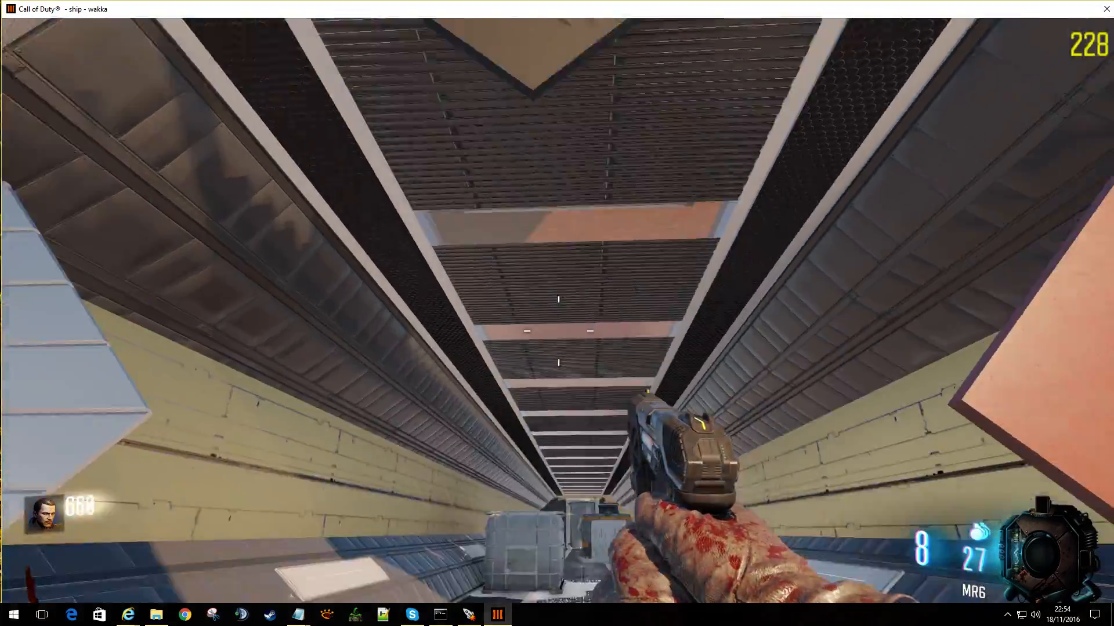
{"action": "key", "text": "s"}
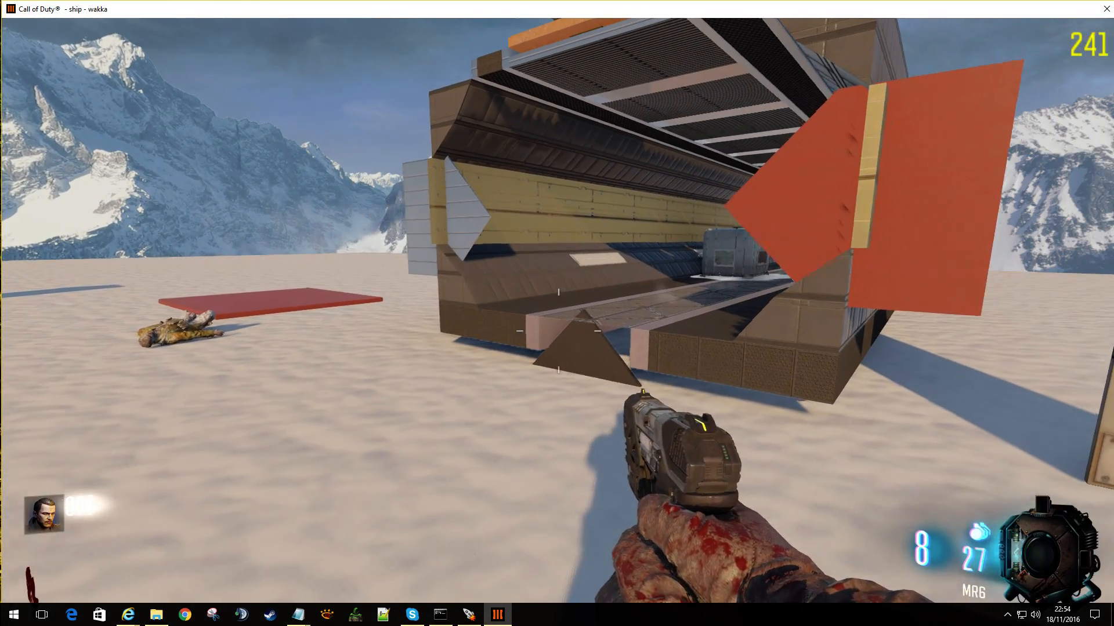
{"action": "key", "text": "s"}
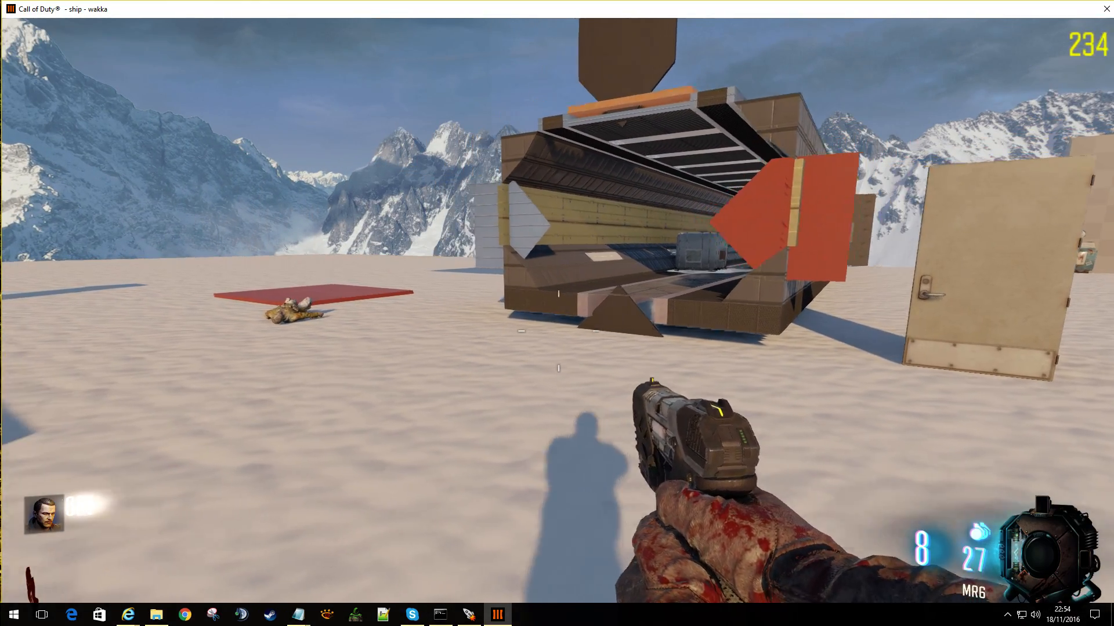
{"action": "key", "text": "s"}
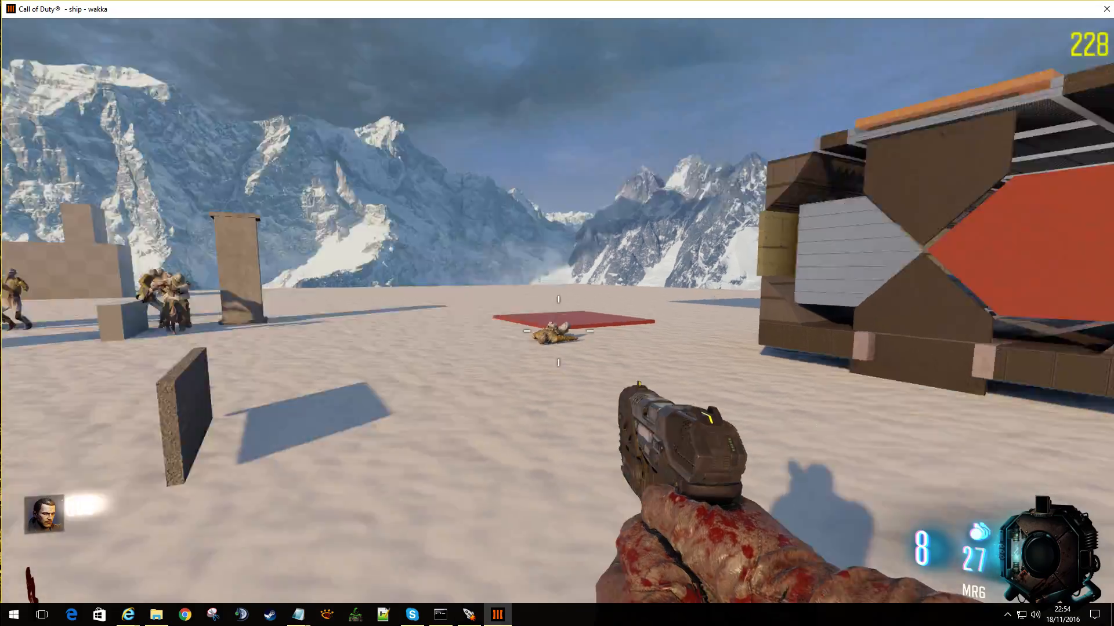
{"action": "key", "text": "w"}
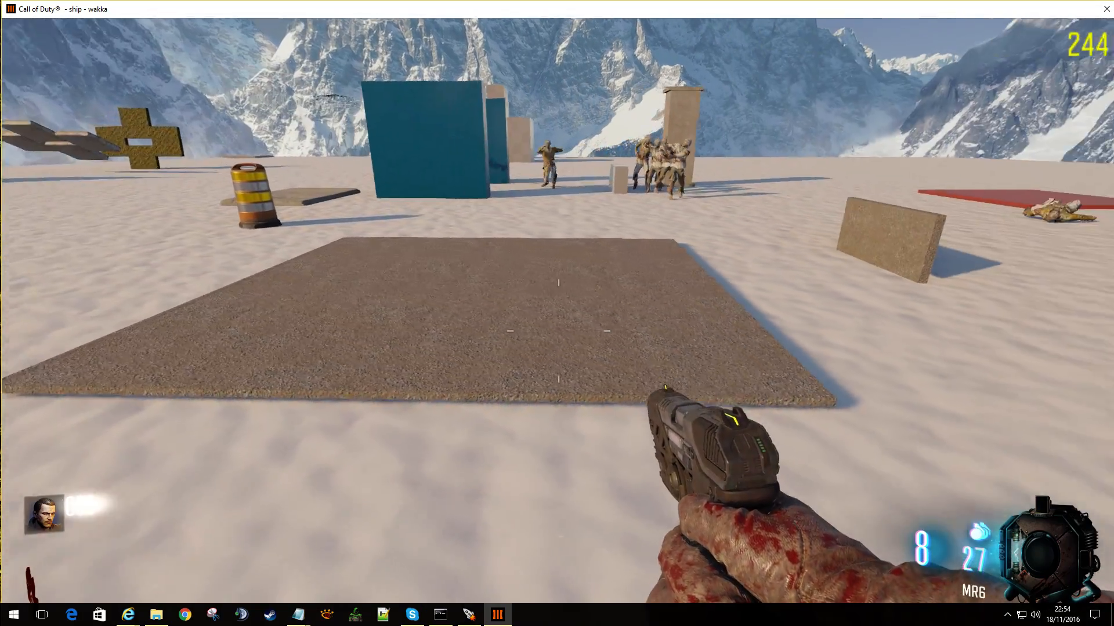
{"action": "key", "text": "a"}
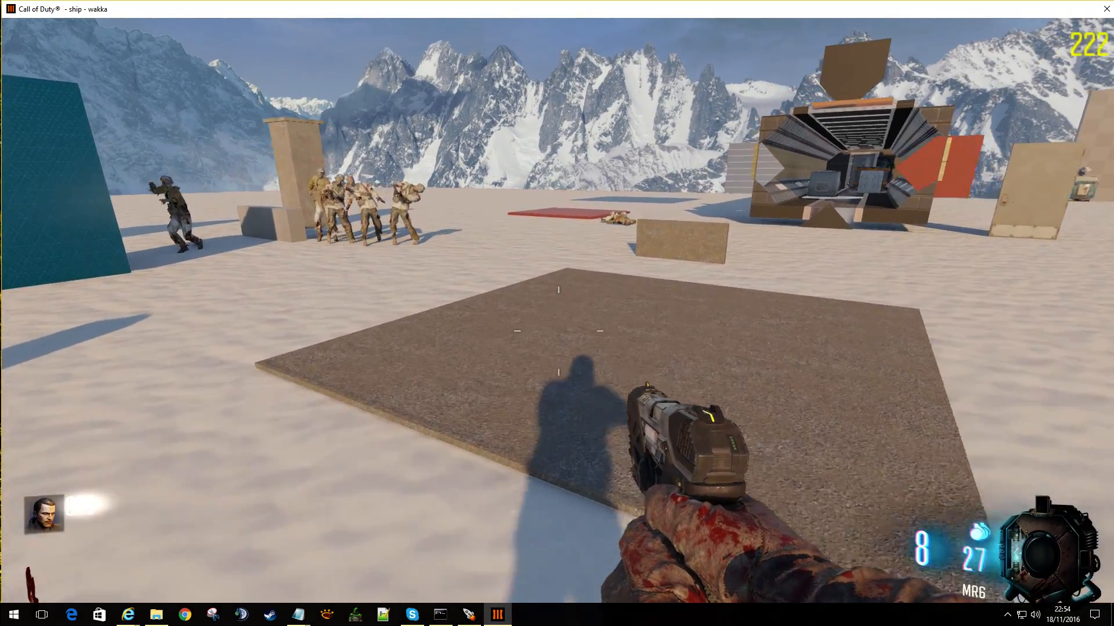
{"action": "key", "text": "w"}
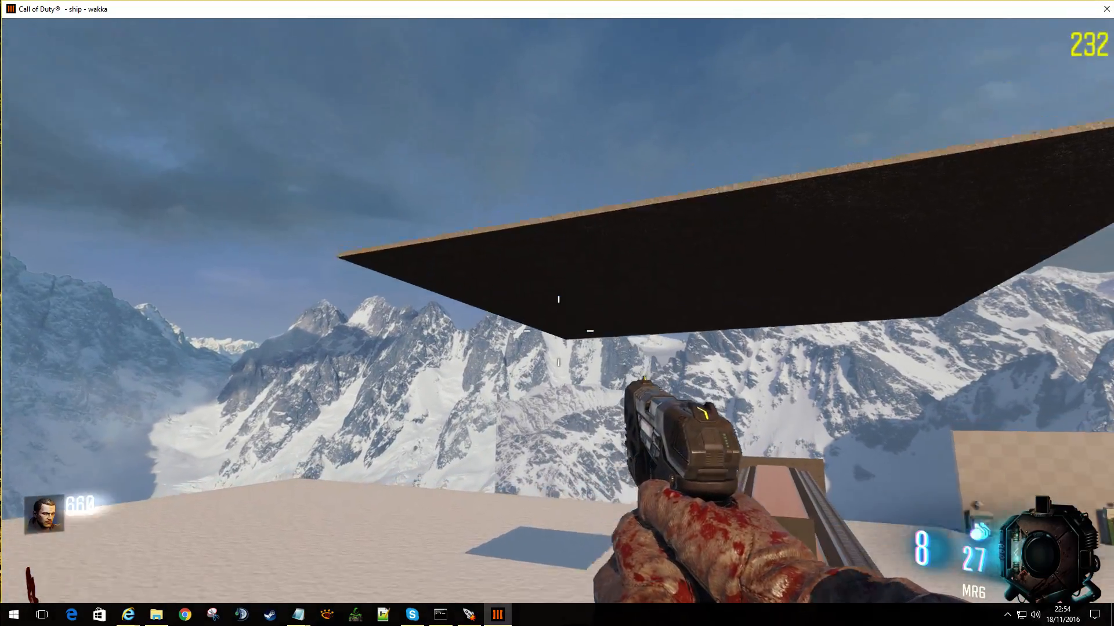
{"action": "key", "text": "space"}
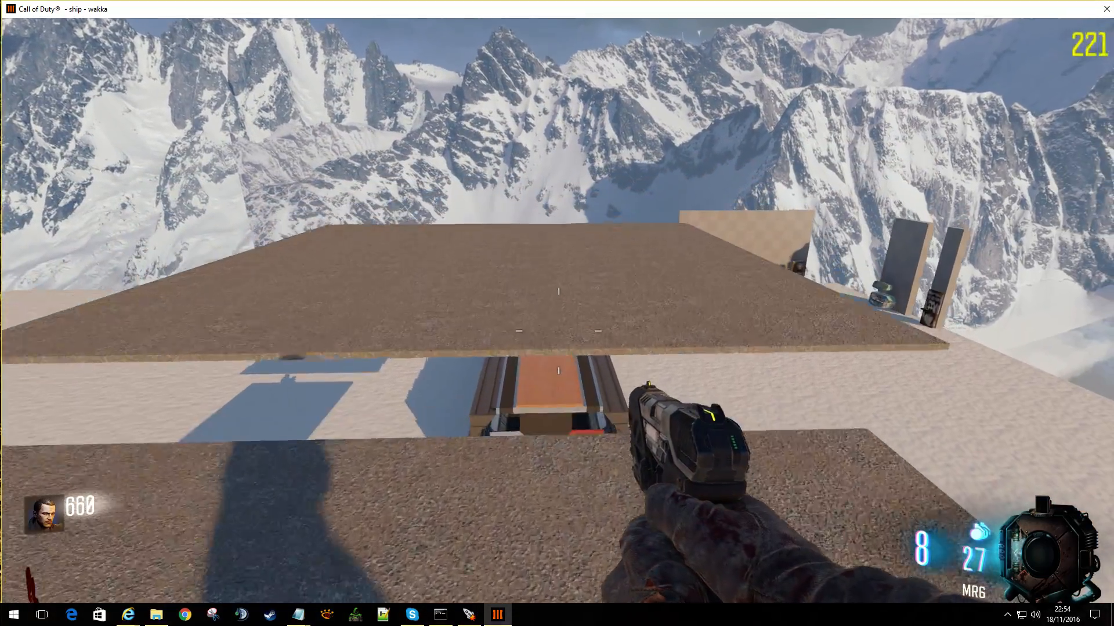
{"action": "key", "text": "w"}
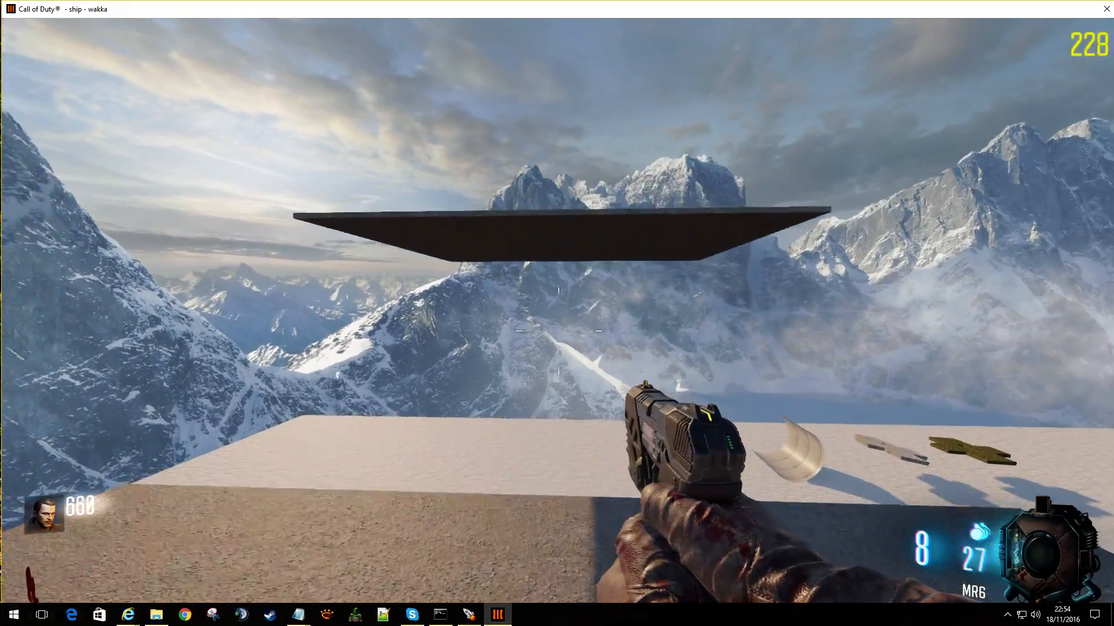
{"action": "key", "text": "w"}
{"action": "key", "text": "space"}
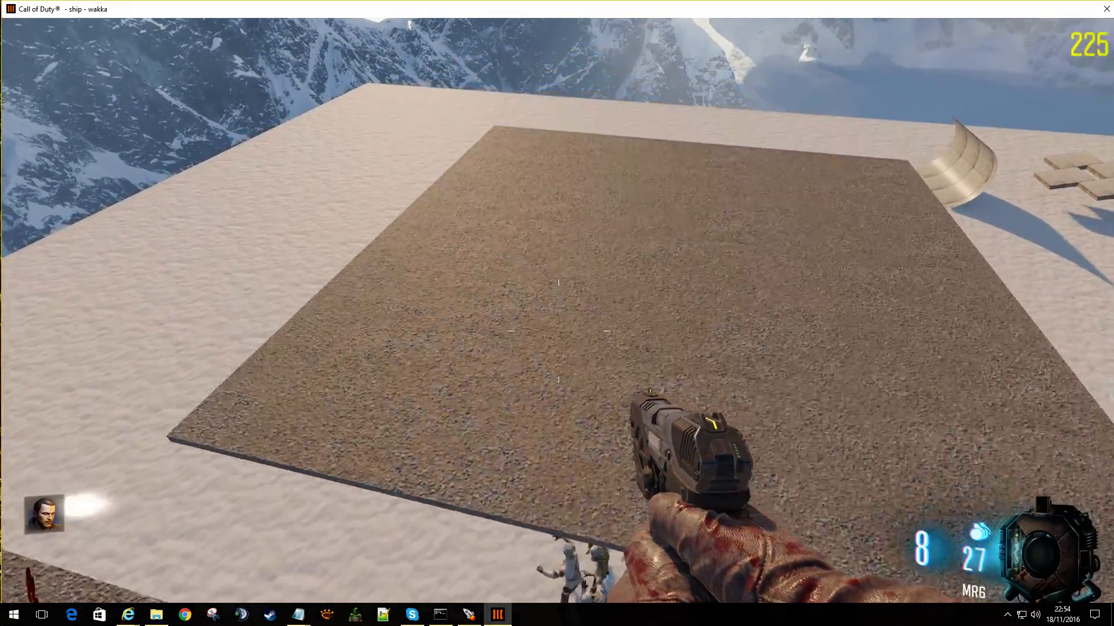
{"action": "key", "text": "w"}
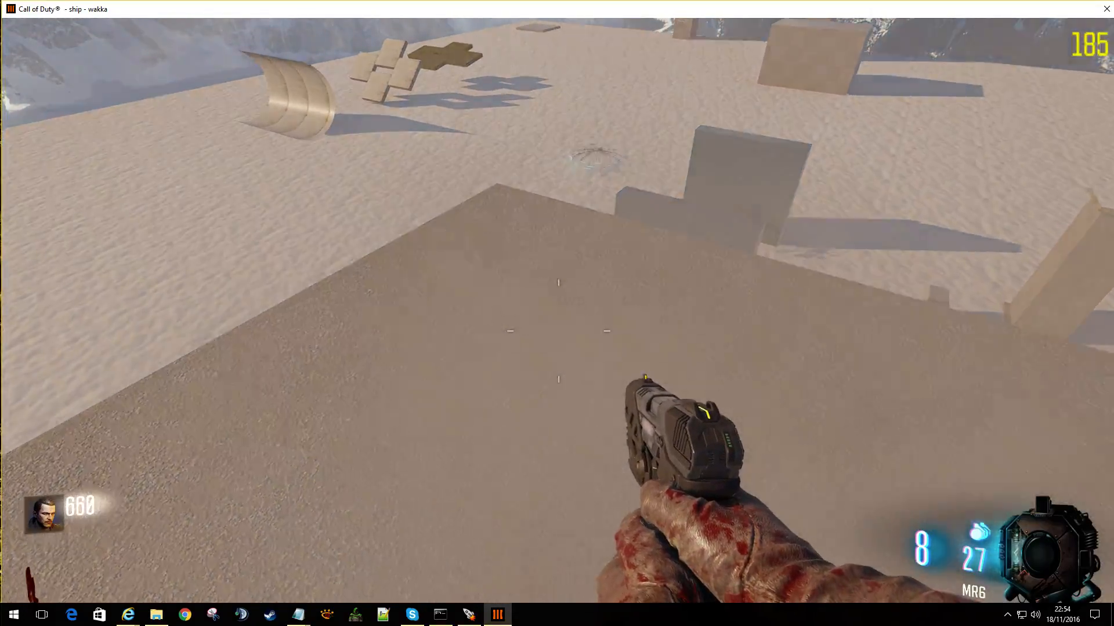
{"action": "key", "text": "w"}
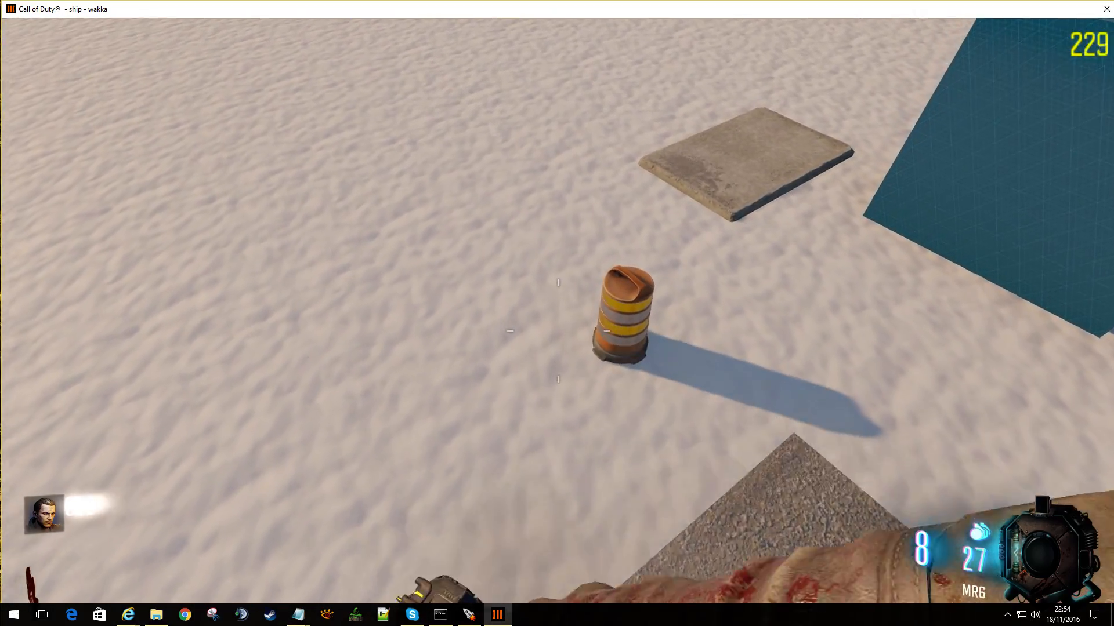
{"action": "key", "text": "w"}
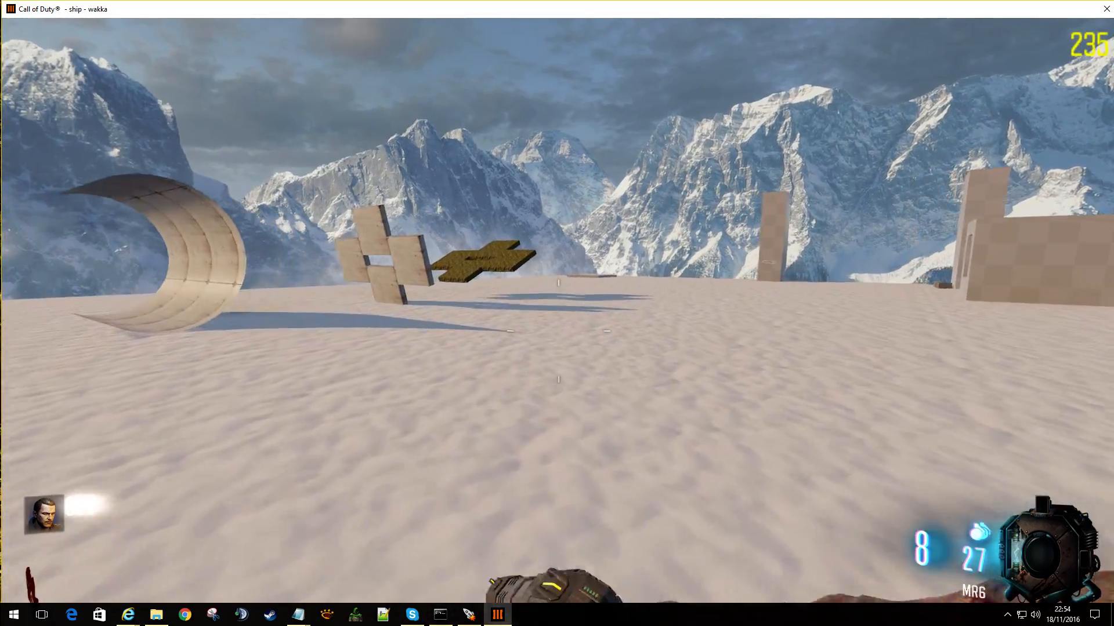
{"action": "key", "text": "w"}
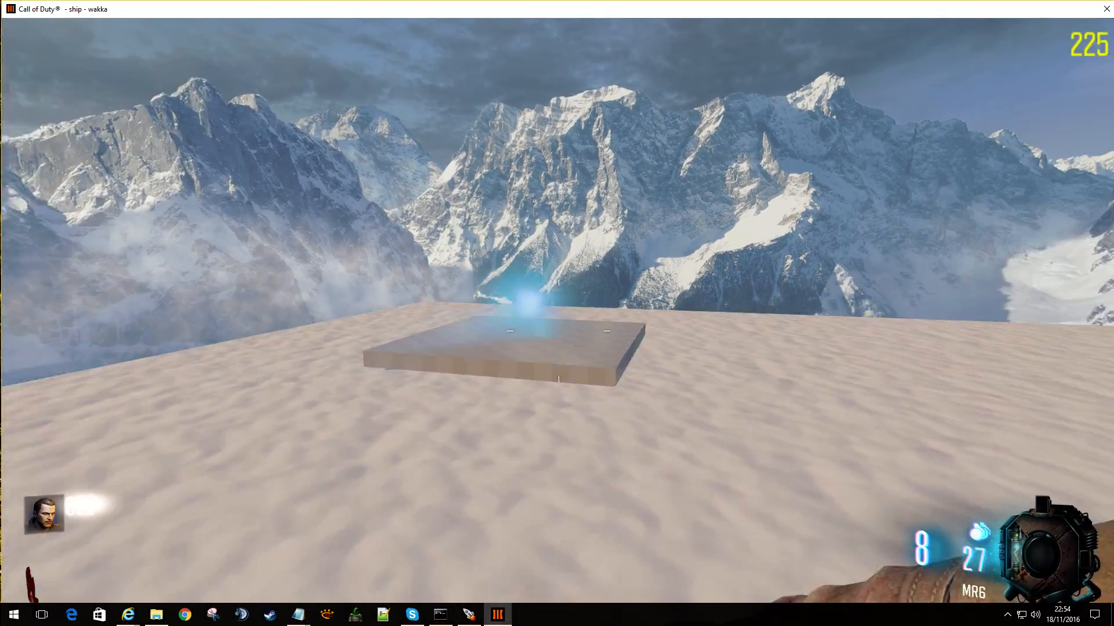
{"action": "key", "text": "w"}
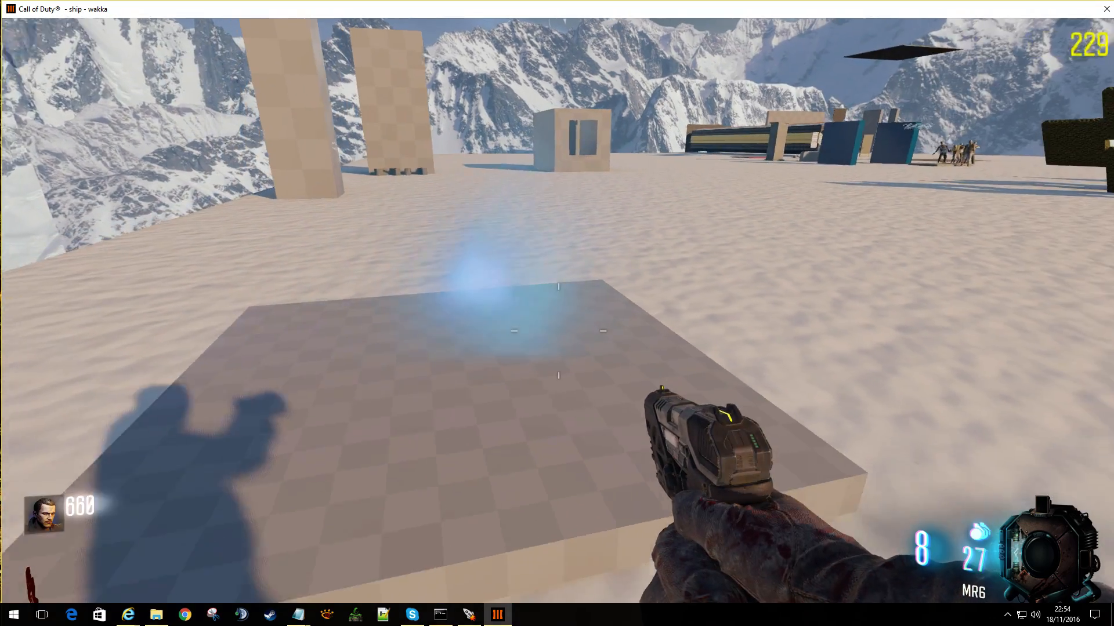
{"action": "key", "text": "w"}
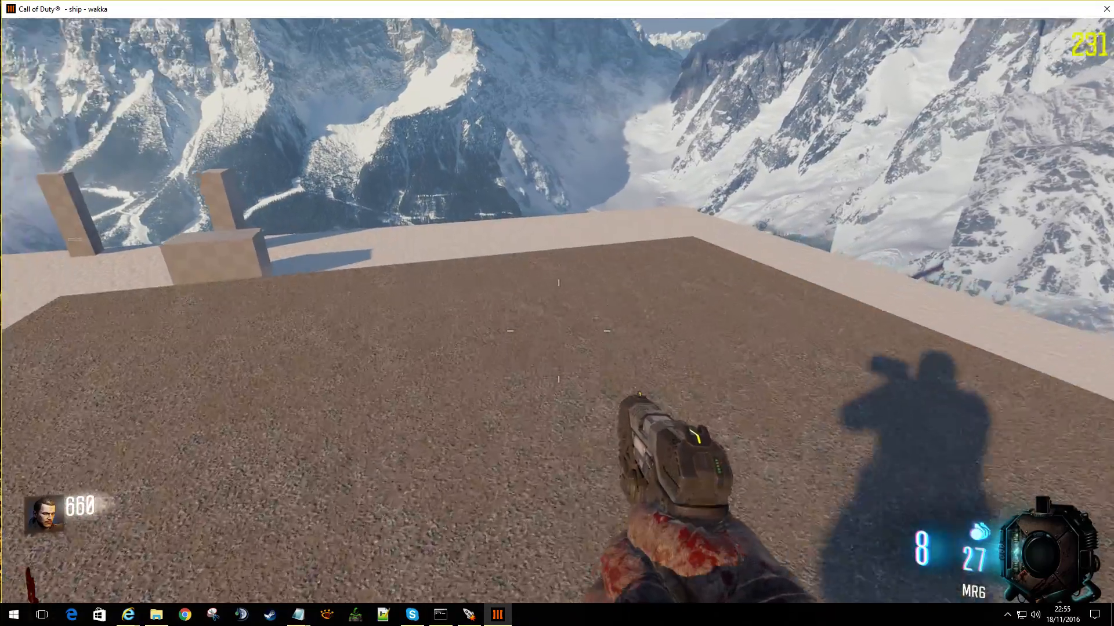
{"action": "key", "text": "w"}
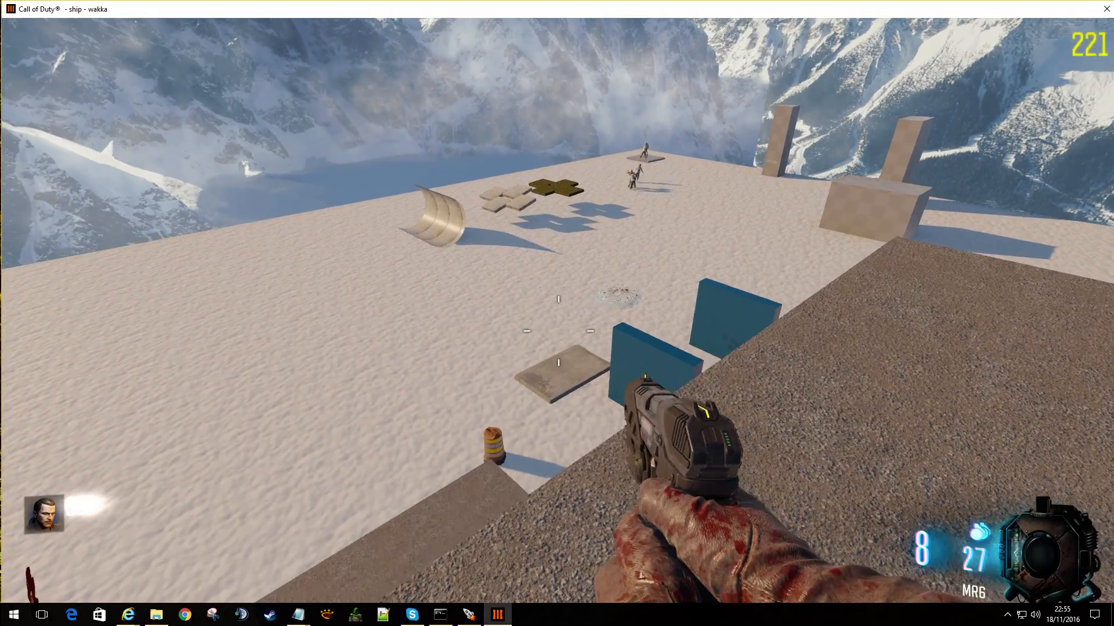
{"action": "key", "text": "a"}
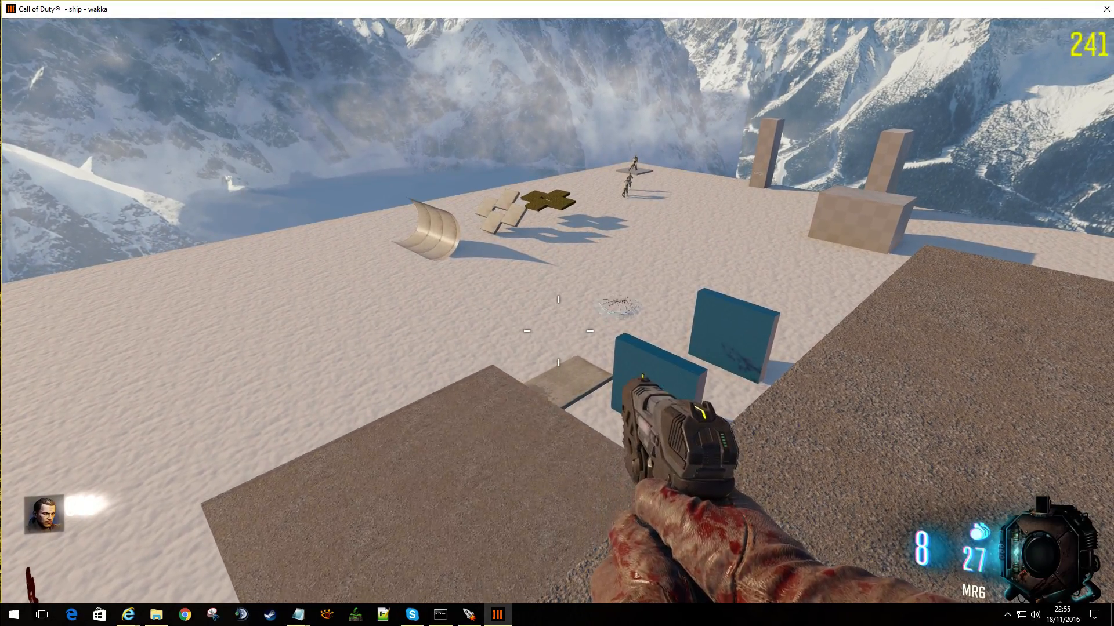
{"action": "key", "text": "w"}
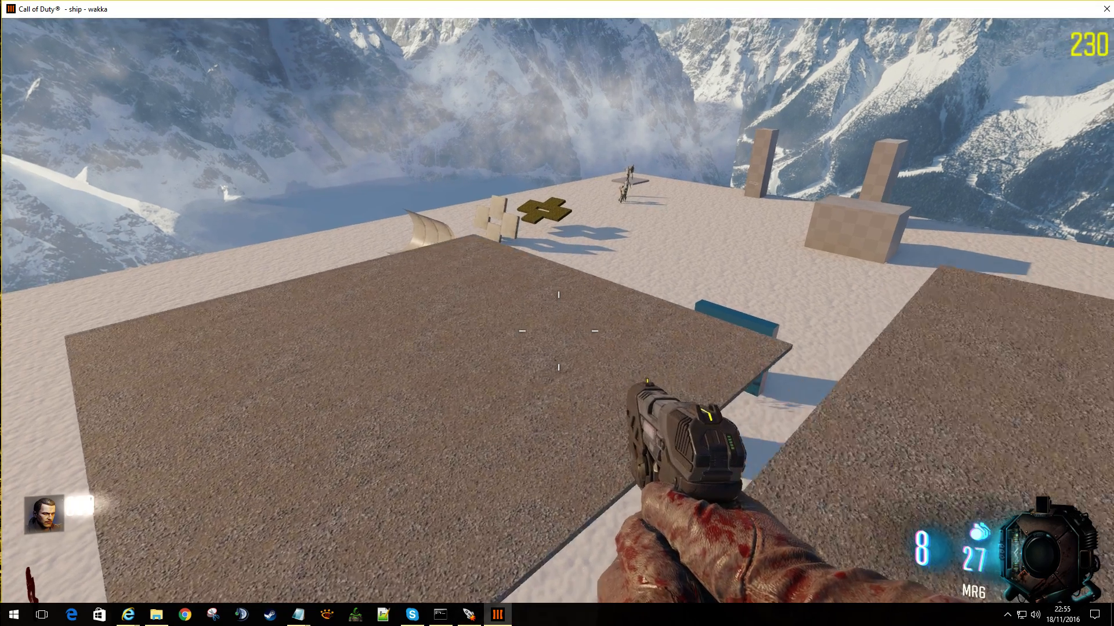
{"action": "key", "text": "w"}
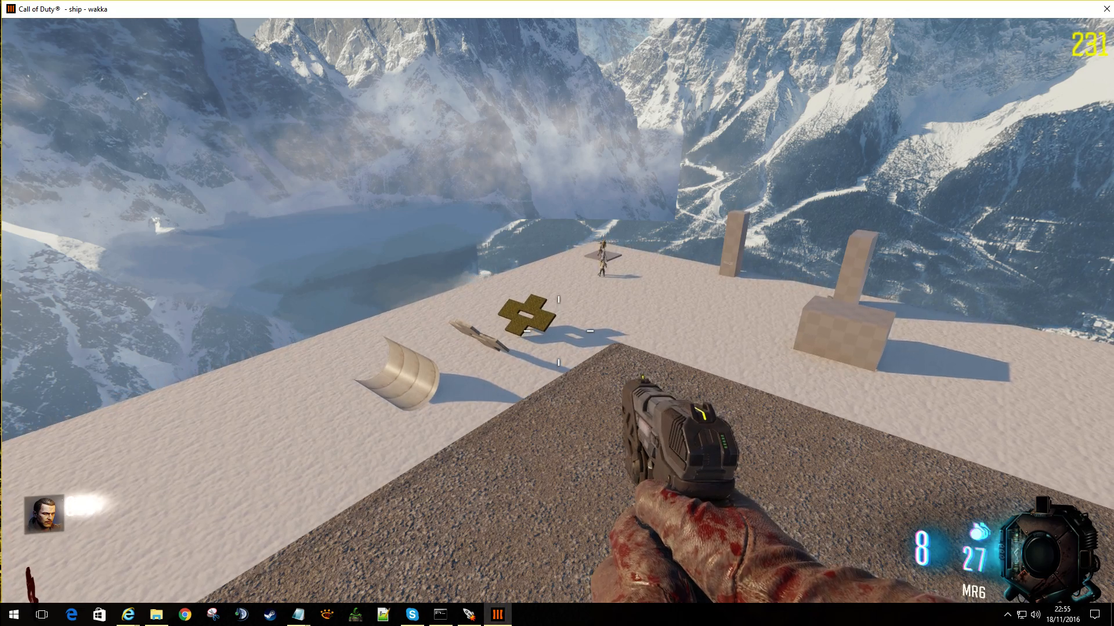
Step: Finish viewing the rotating objects in-game and switch to the Mod Tools Launcher to cancel the running zm_rotatetest session
{"action": "key", "text": "w"}
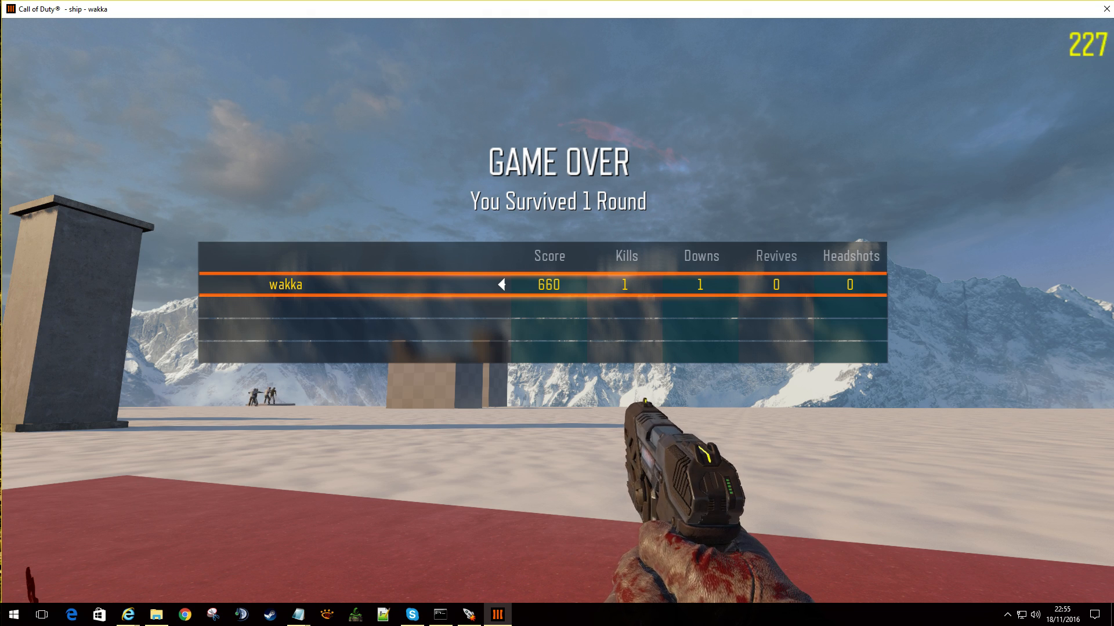
{"action": "key", "text": "alt+Tab"}
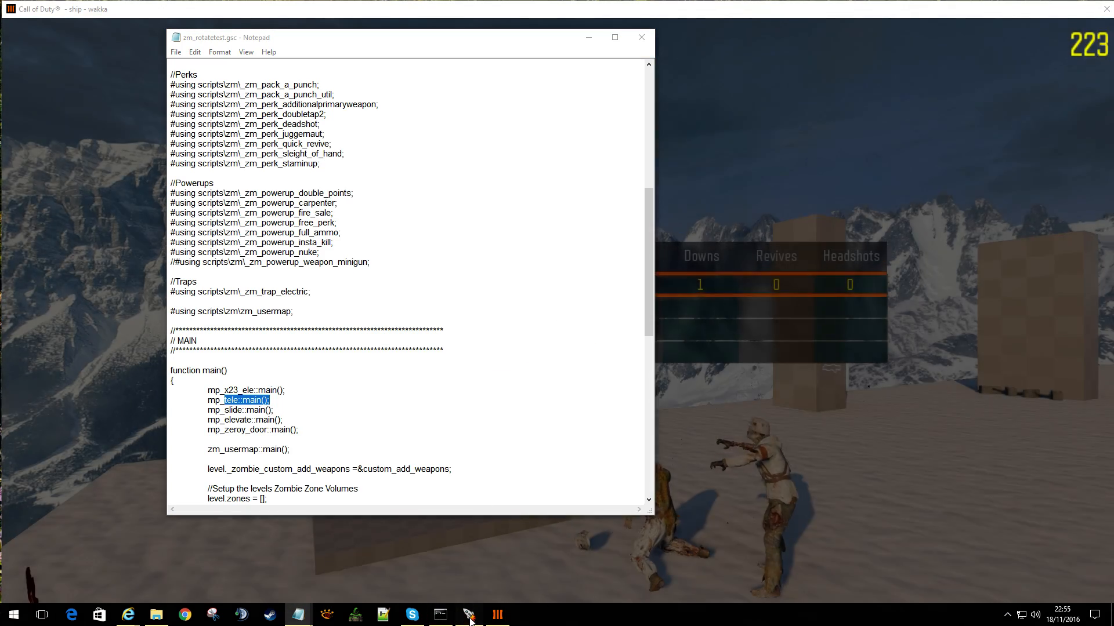
{"action": "left_click", "coordinate": [469, 616]}
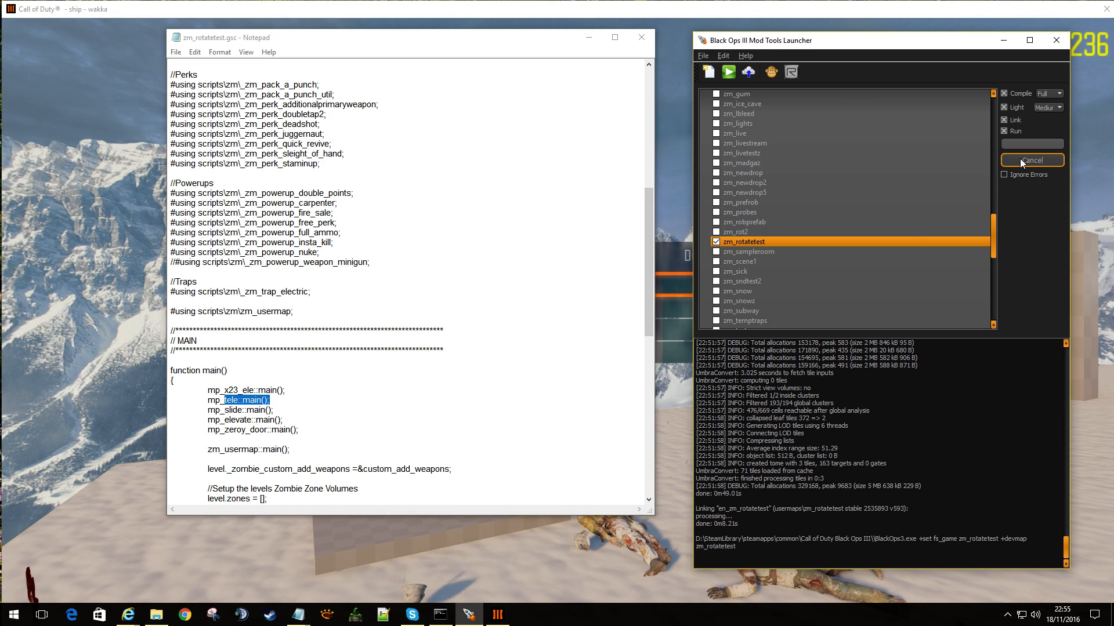
{"action": "left_click", "coordinate": [1020, 160]}
Step: Review the script calls from mp_x23_ele::main() to mp_zeroy_door::main() in main() of zm_rotatetest.gsc, along with the rotate_obj code
{"action": "left_click", "coordinate": [328, 409]}
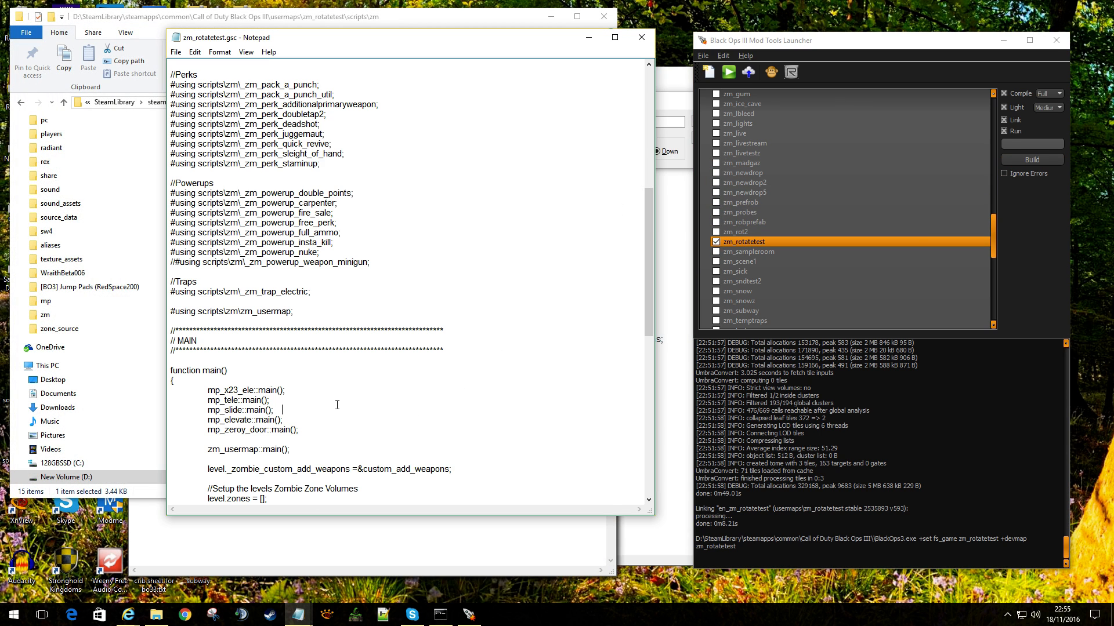
{"action": "left_click_drag", "start_coordinate": [318, 432], "coordinate": [198, 390]}
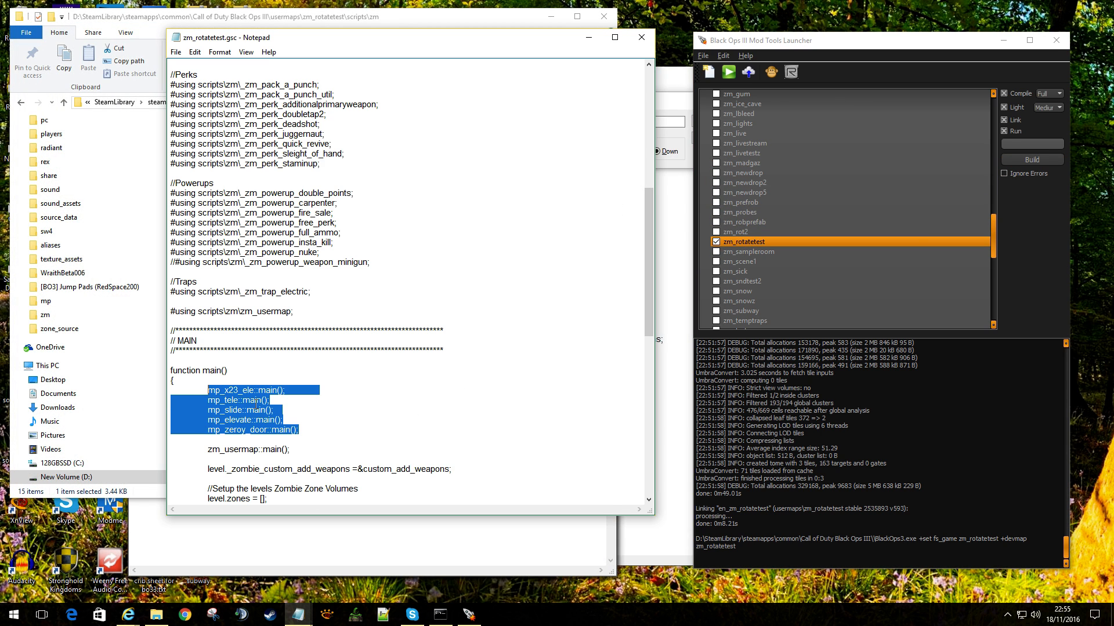
{"action": "scroll", "coordinate": [256, 404], "scroll_direction": "down", "scroll_amount": 13}
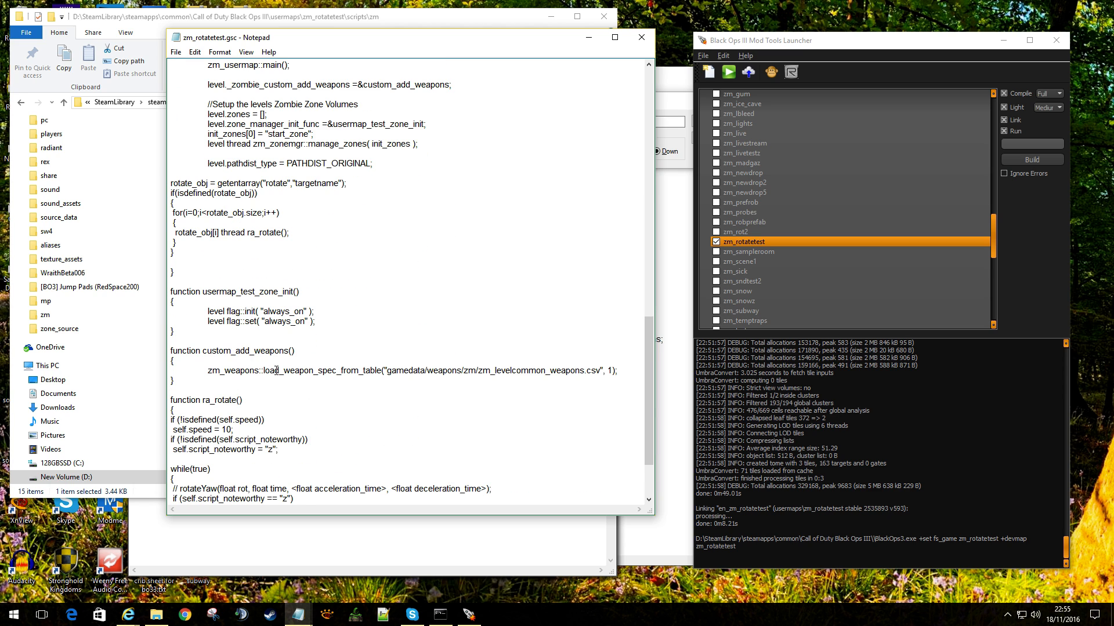
{"action": "scroll", "coordinate": [276, 371], "scroll_direction": "up", "scroll_amount": 10}
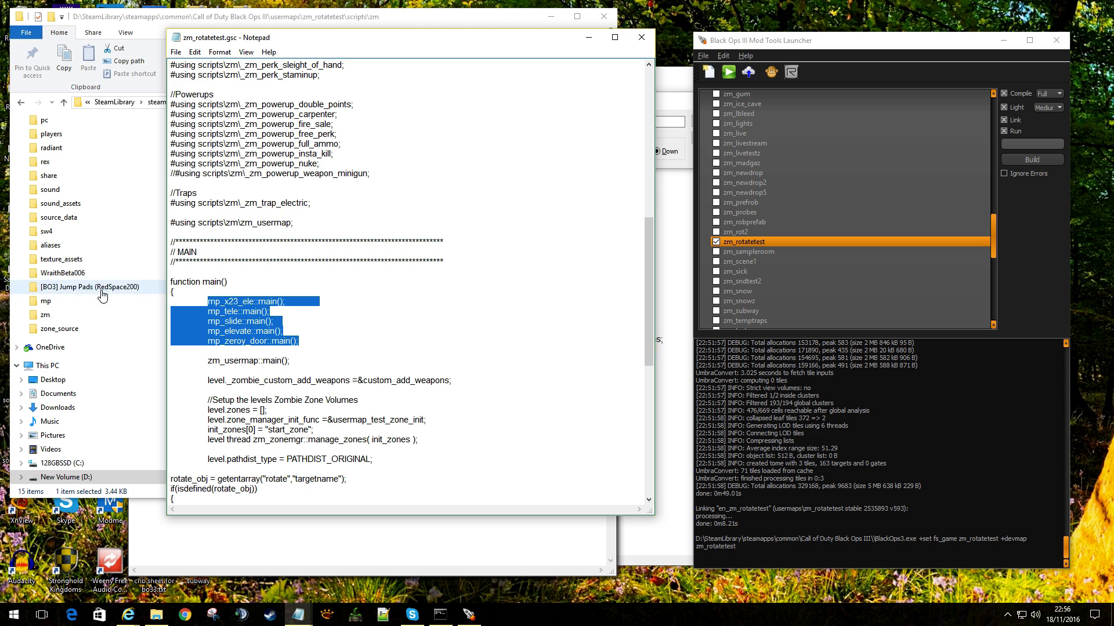
{"action": "left_click", "coordinate": [337, 341]}
{"action": "left_click_drag", "start_coordinate": [315, 343], "coordinate": [206, 340]}
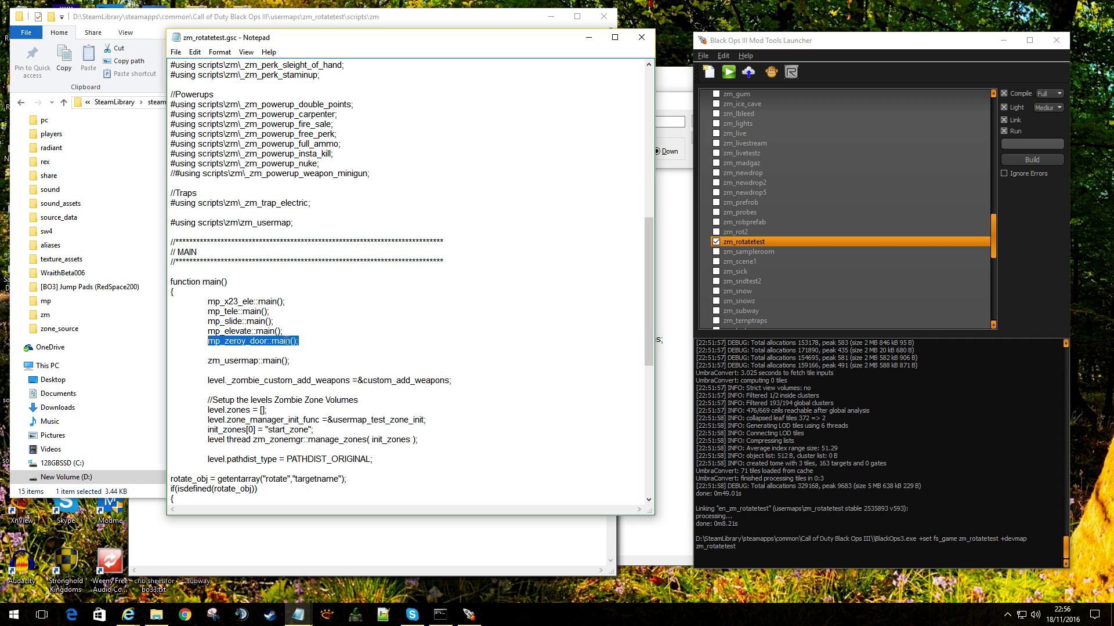
{"action": "left_click_drag", "start_coordinate": [284, 331], "coordinate": [185, 300]}
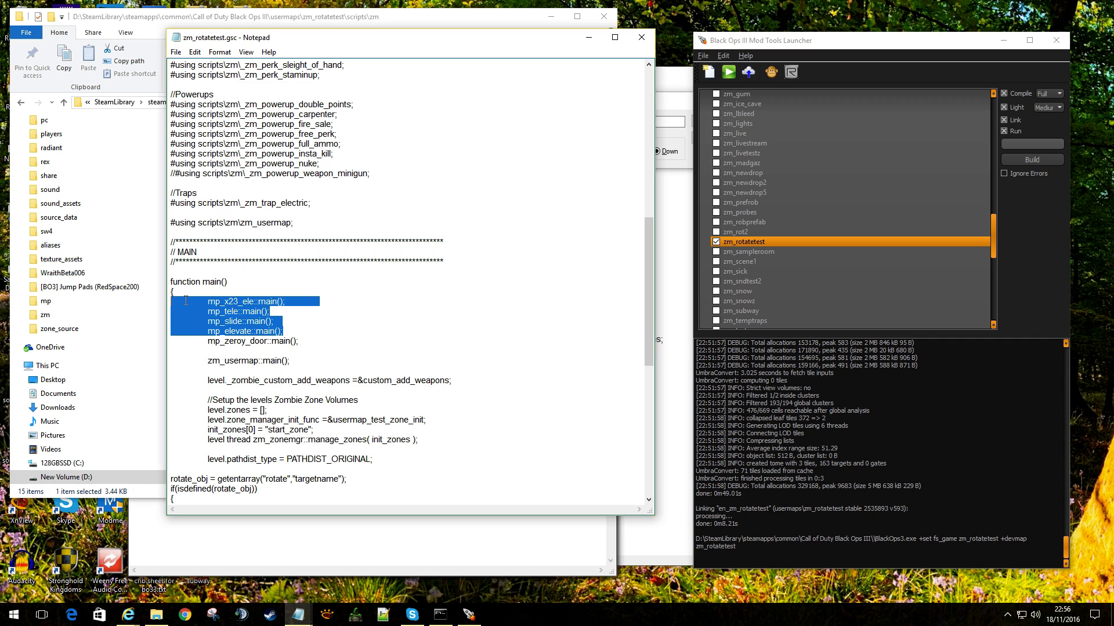